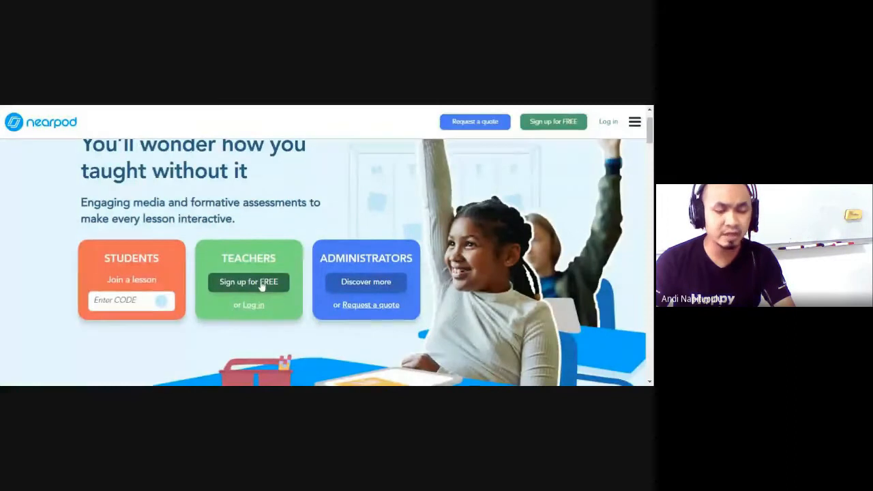
# Open the free teacher sign-up page and review the available registration options.
pyautogui.click(512, 107)
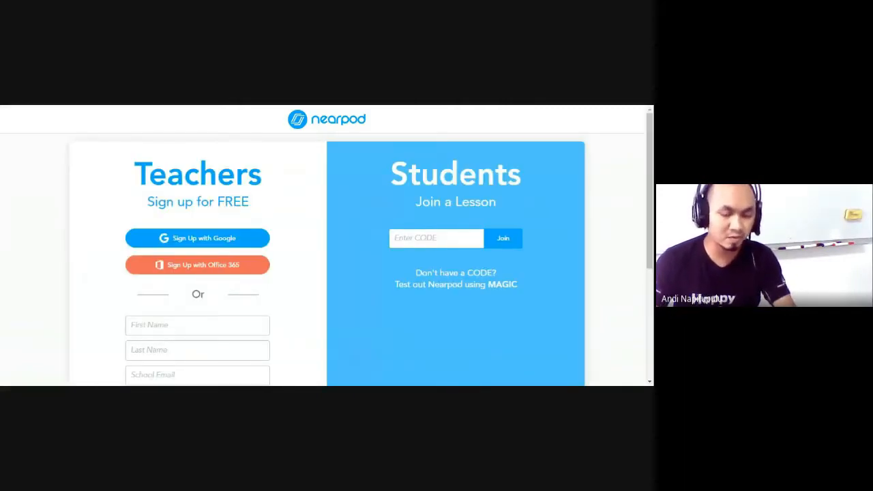
pyautogui.scroll(-1, 334, 293)
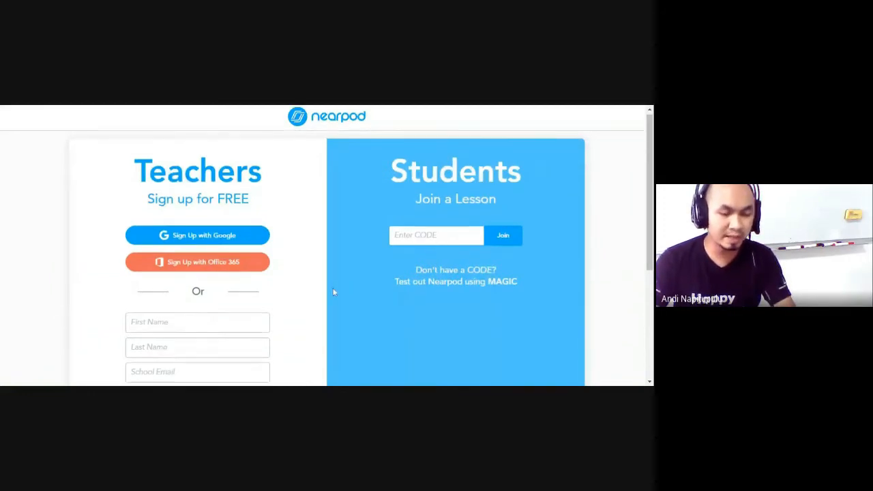
pyautogui.scroll(-1, 334, 292)
pyautogui.scroll(1, 334, 292)
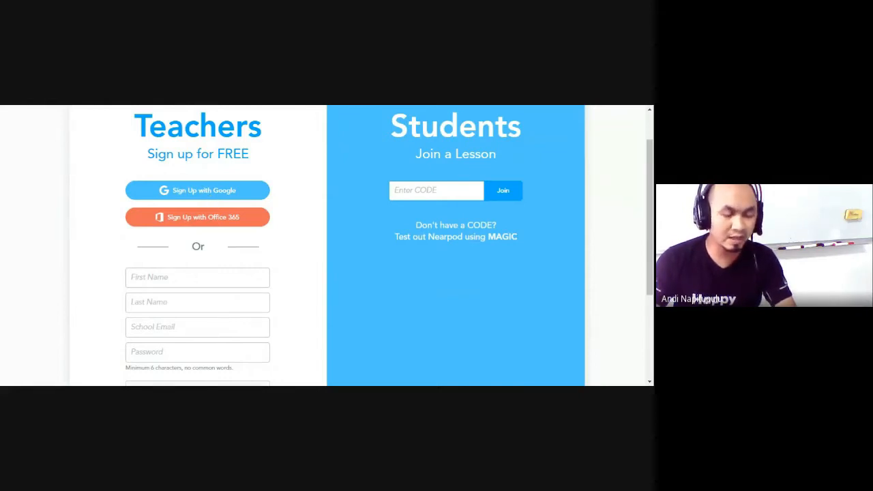
# Sign up with the teacher's Google account, entering the account password, and agree to Nearpod's terms & conditions.
pyautogui.click(211, 199)
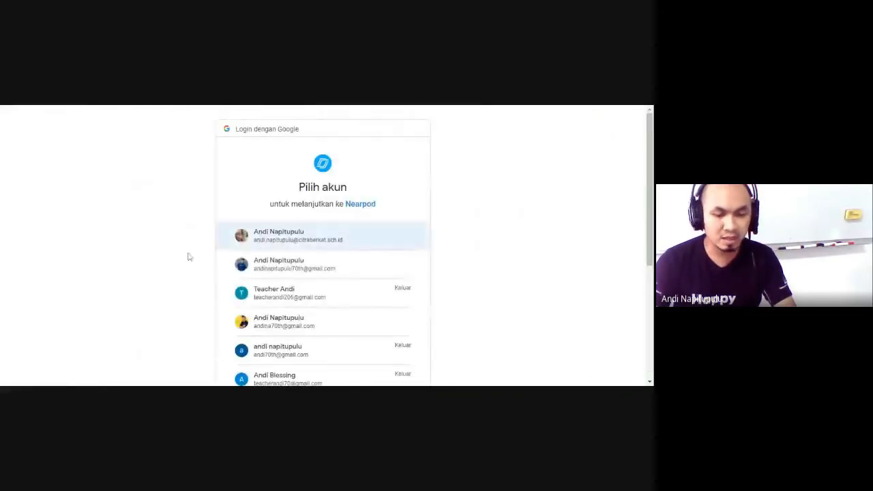
pyautogui.click(263, 294)
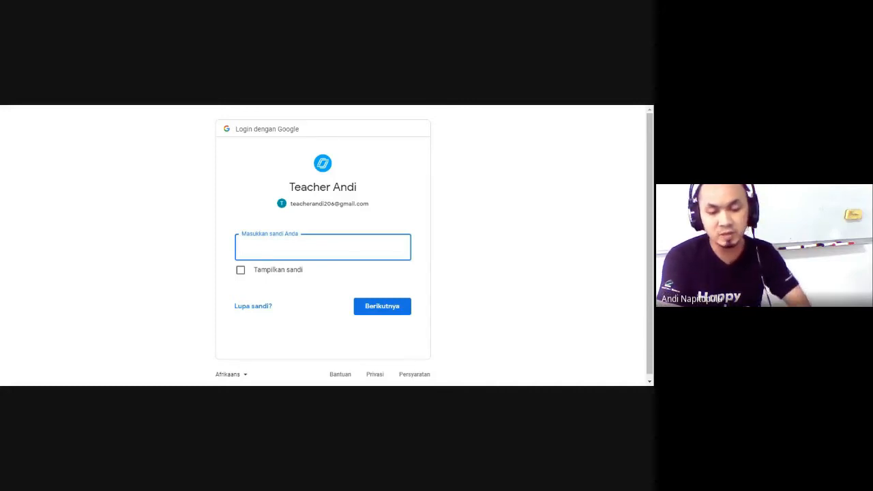
pyautogui.write('••••••••••')
pyautogui.press('Return')
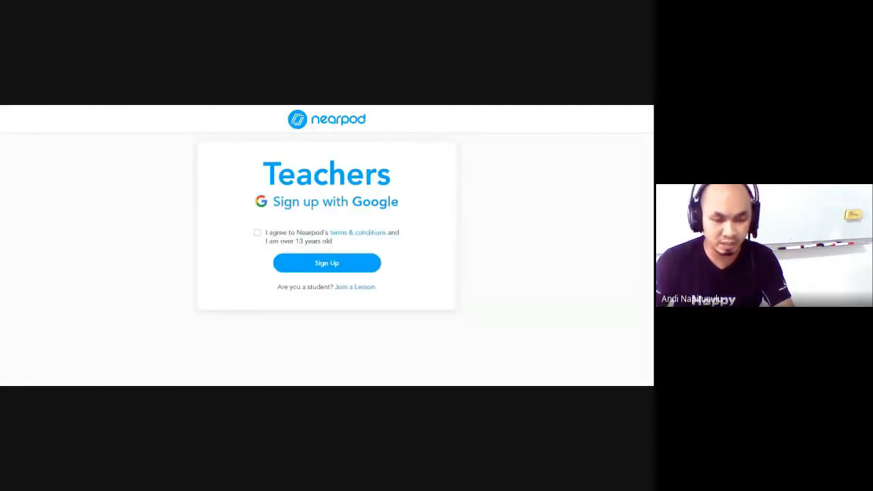
pyautogui.click(258, 233)
pyautogui.click(338, 270)
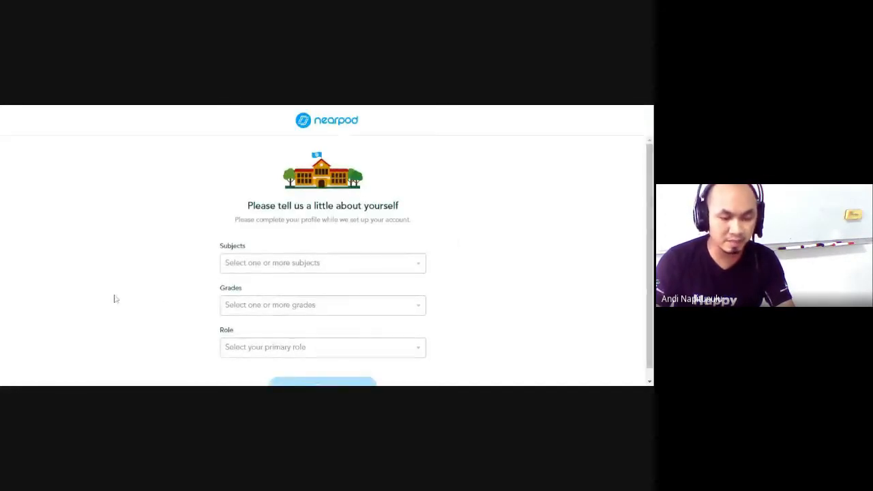
# Choose English Language Arts as the subject in the teacher profile.
pyautogui.scroll(-1, 127, 296)
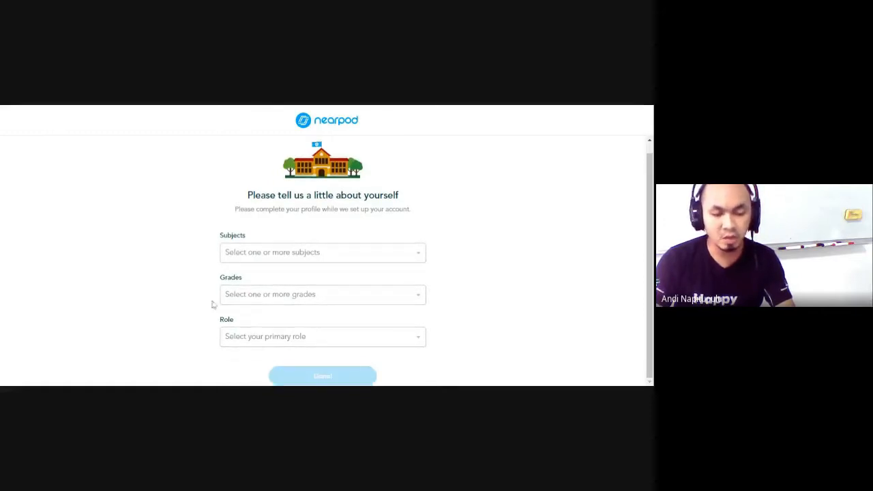
pyautogui.click(253, 262)
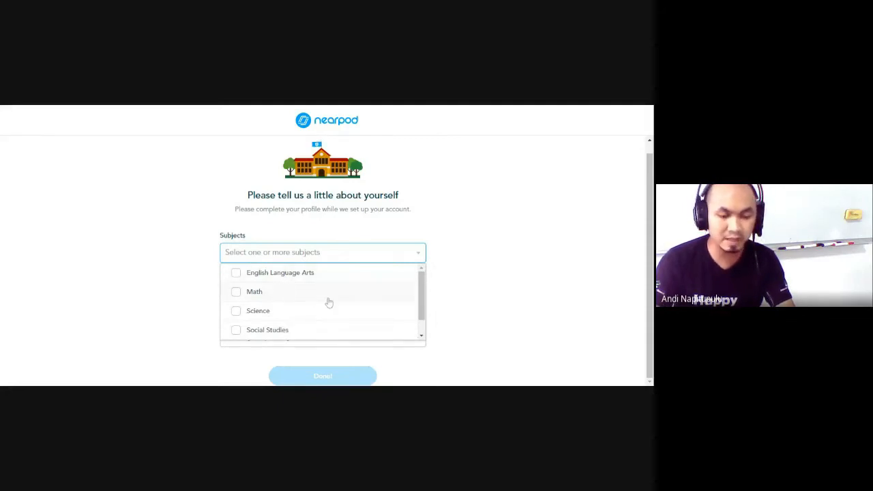
pyautogui.click(271, 273)
pyautogui.scroll(-1, 371, 312)
pyautogui.scroll(-1, 370, 312)
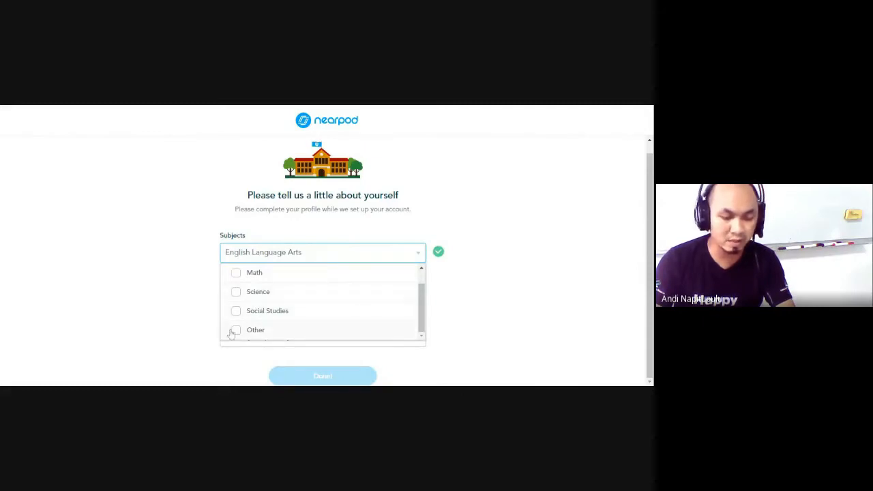
pyautogui.click(184, 315)
# Choose 10th, 11th and 12th as the grades in the teacher profile.
pyautogui.click(244, 301)
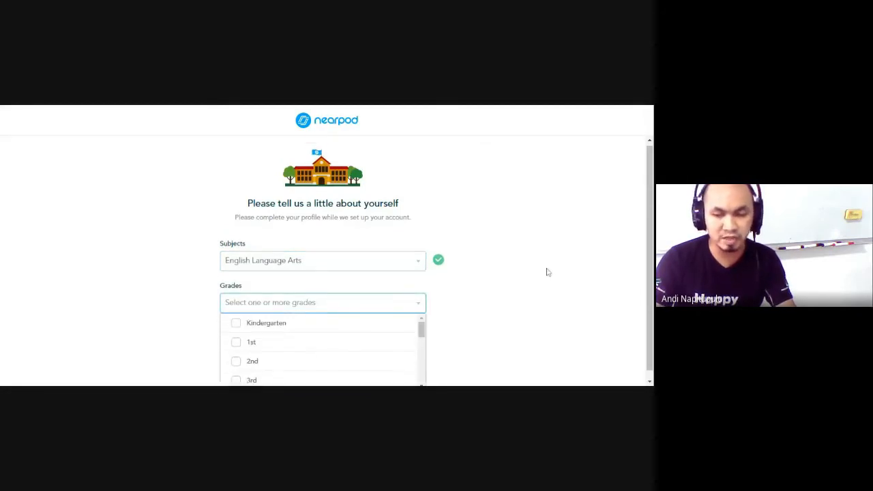
pyautogui.scroll(-3, 396, 338)
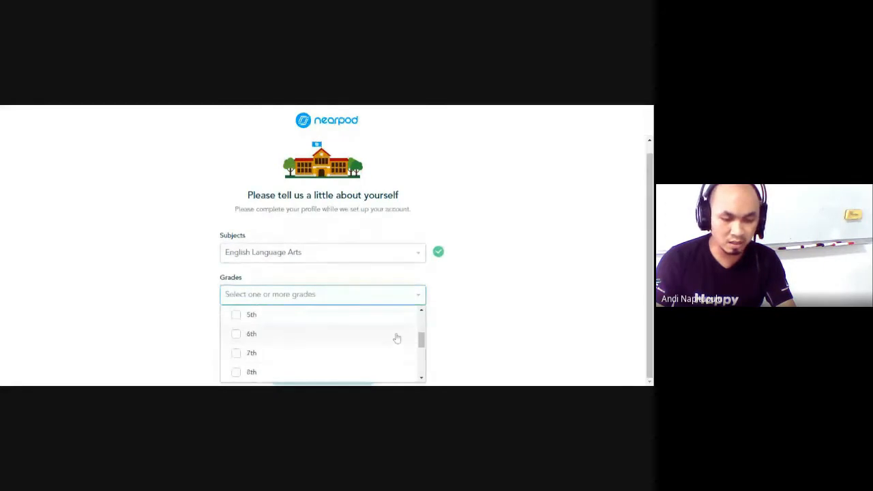
pyautogui.scroll(-1, 396, 338)
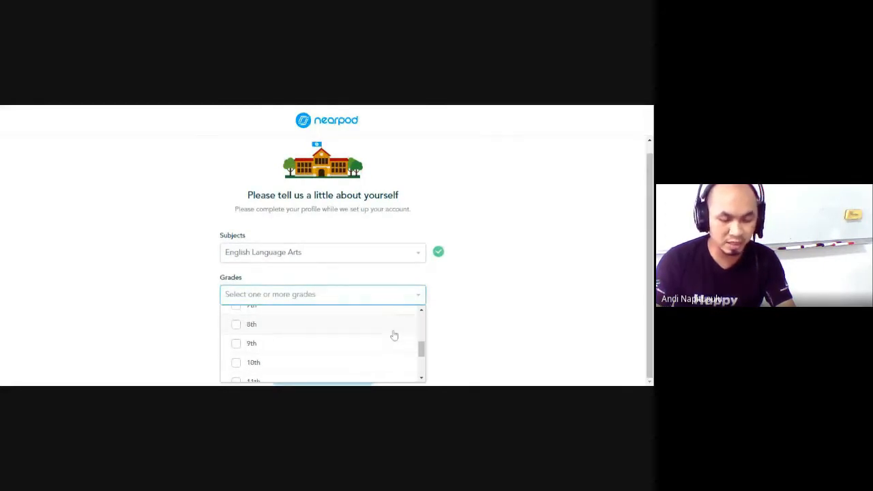
pyautogui.scroll(-1, 394, 335)
pyautogui.click(263, 322)
pyautogui.click(256, 335)
pyautogui.click(260, 353)
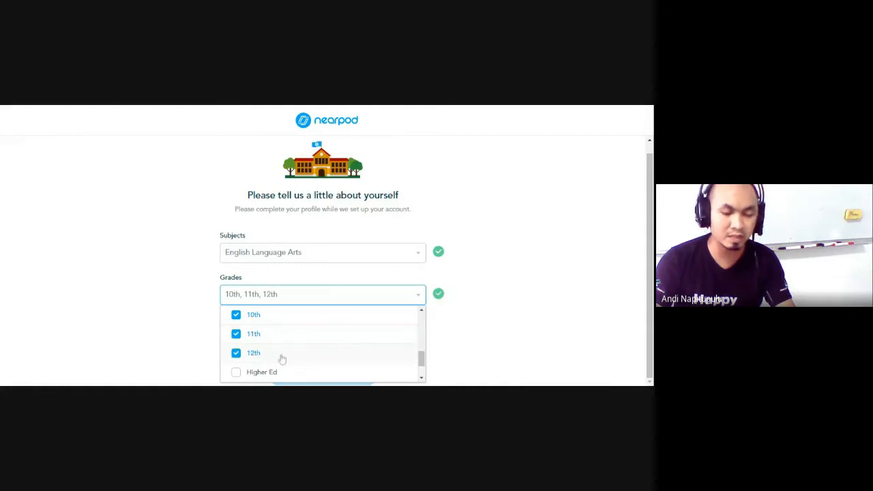
pyautogui.click(479, 319)
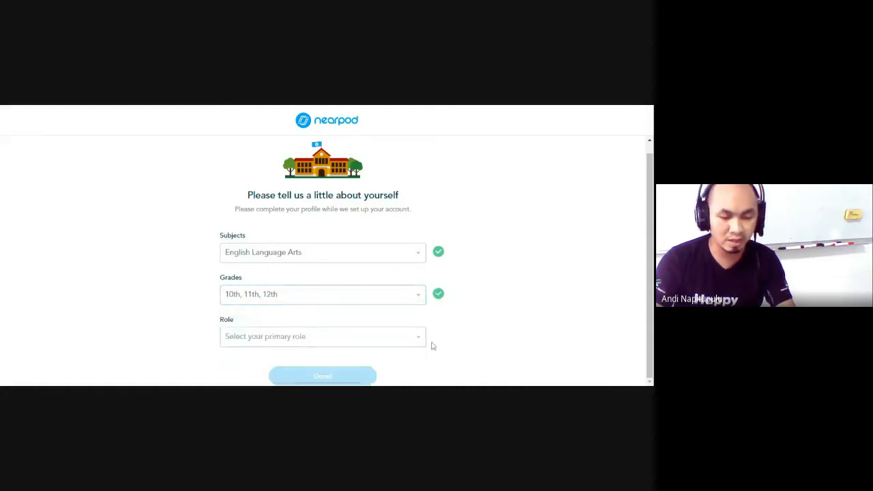
# Set the primary role to Teacher, submit the profile and close the introductory pop-up.
pyautogui.click(302, 341)
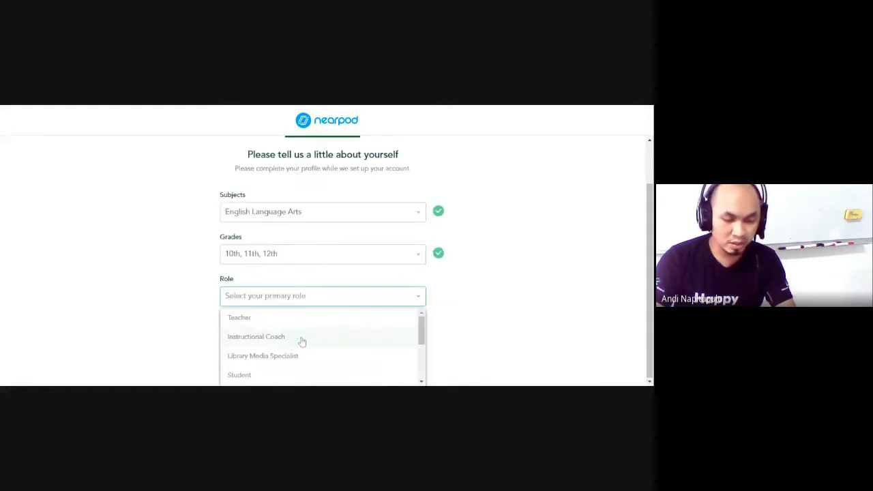
pyautogui.click(260, 325)
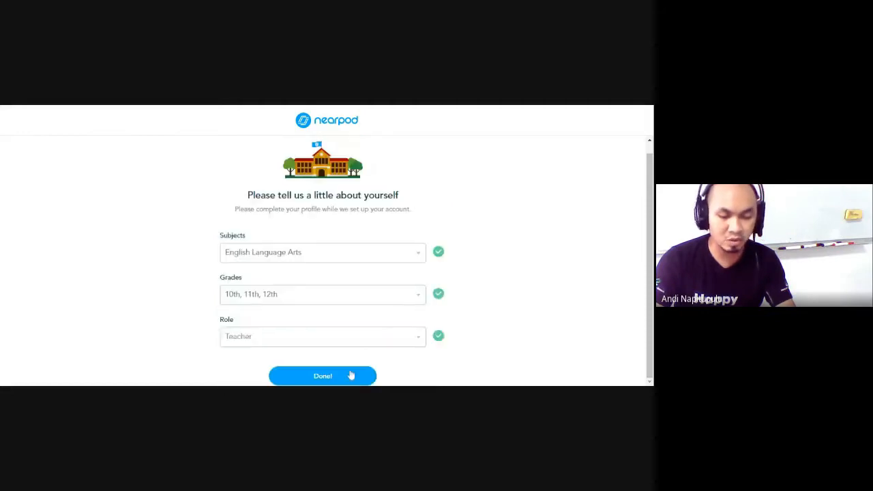
pyautogui.click(346, 377)
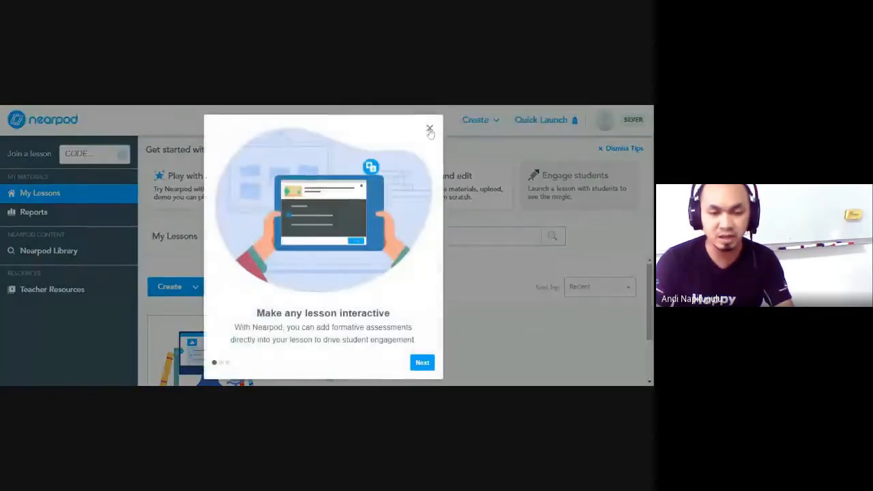
pyautogui.click(430, 129)
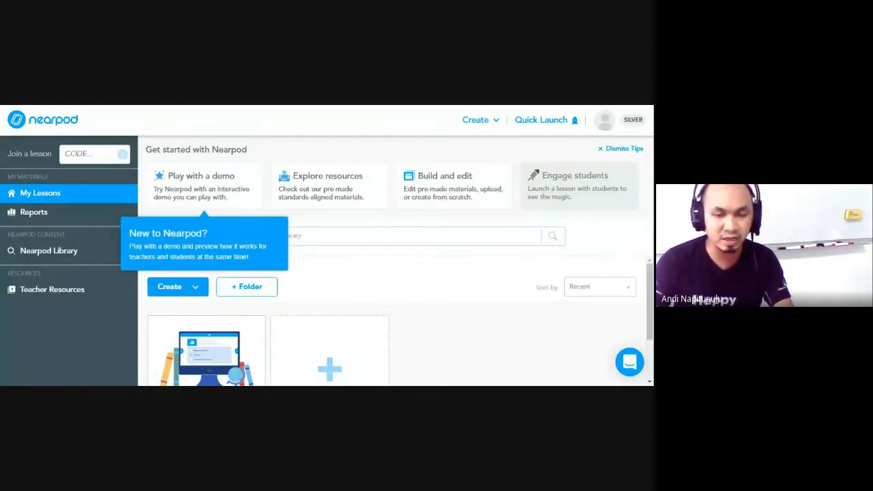
# Check the account's plan and storage details and look over the My Lessons page.
pyautogui.click(635, 123)
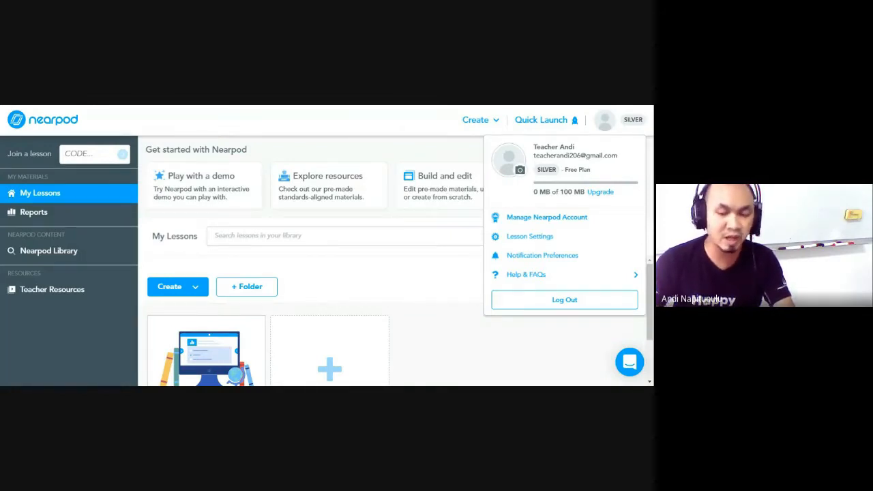
pyautogui.click(411, 285)
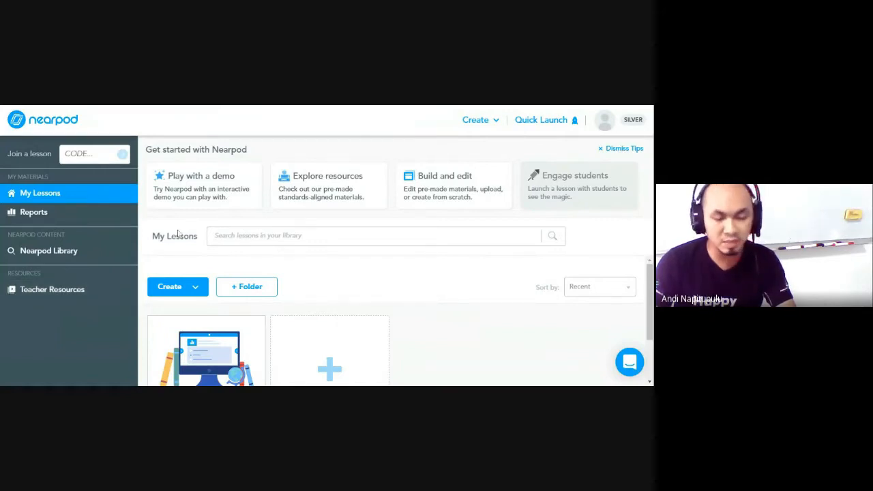
pyautogui.scroll(-2, 273, 265)
pyautogui.scroll(2, 277, 271)
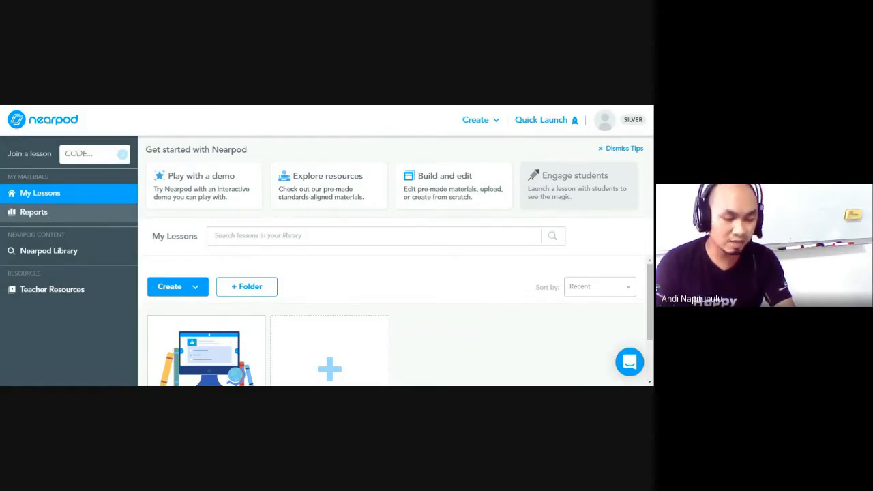
# Search the Nearpod Library for "prefixes and suffixes" and browse the results.
pyautogui.click(67, 263)
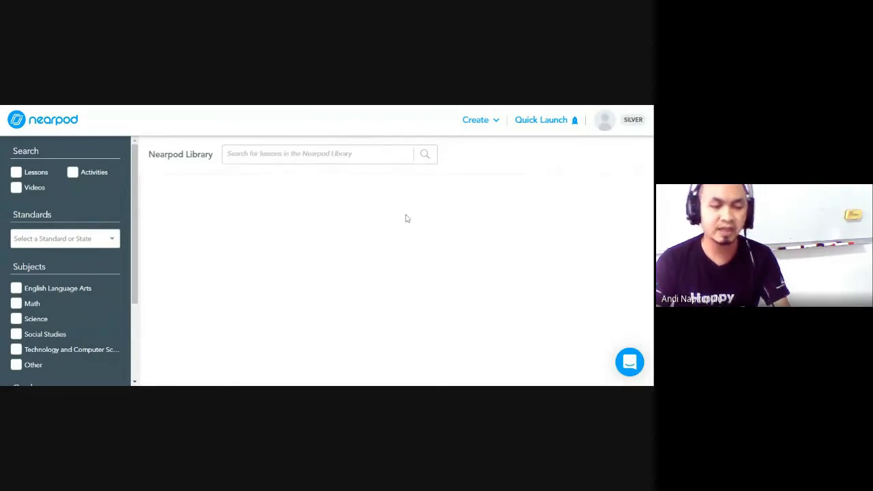
pyautogui.write('prefix')
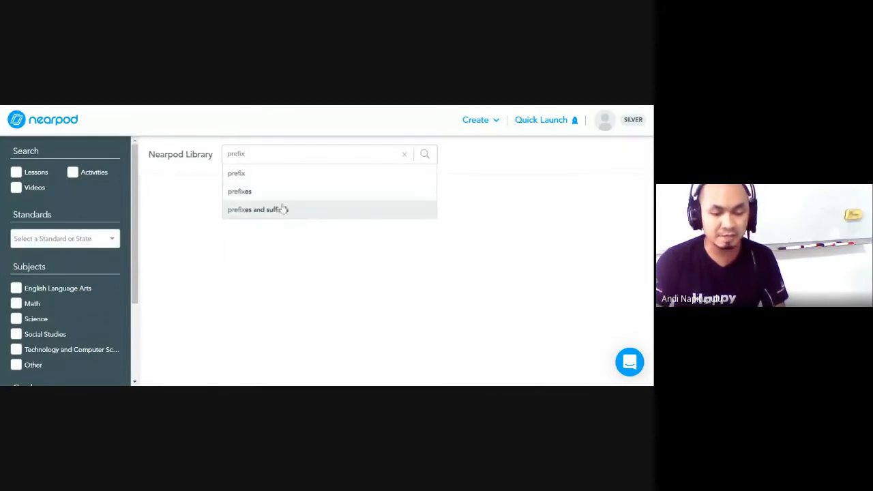
pyautogui.click(283, 209)
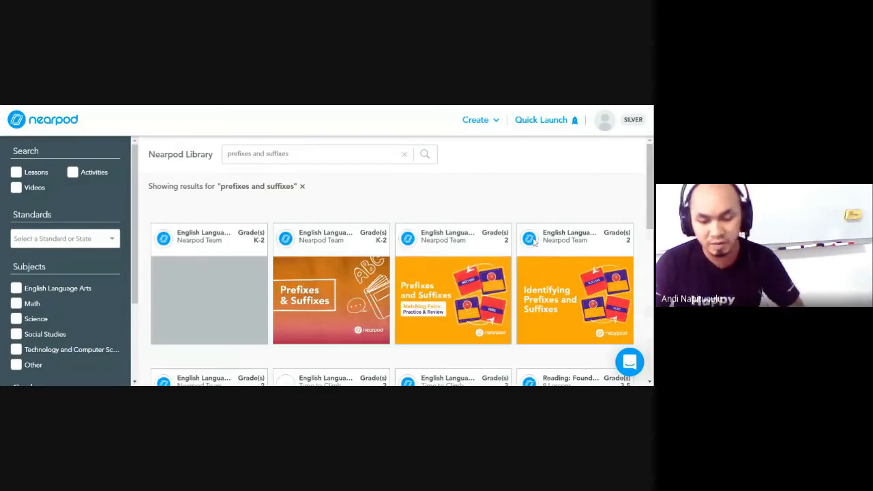
pyautogui.scroll(-2, 446, 247)
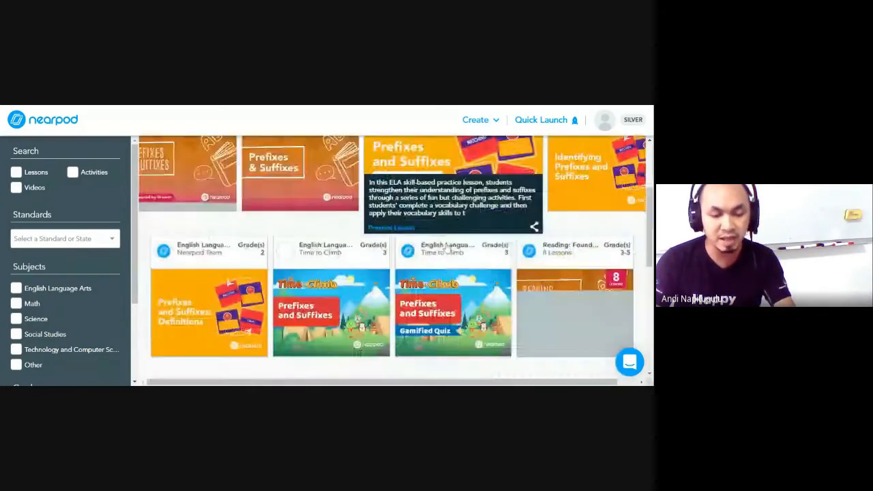
pyautogui.scroll(-3, 446, 247)
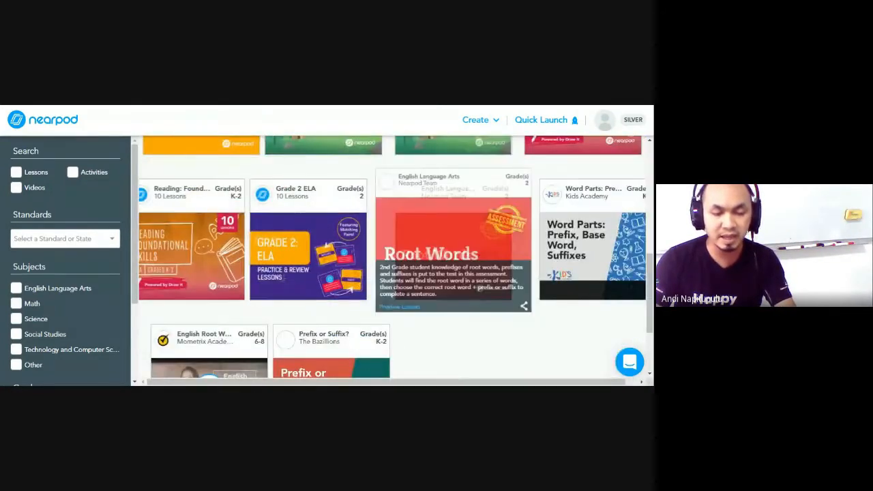
pyautogui.scroll(3, 447, 249)
pyautogui.scroll(3, 445, 242)
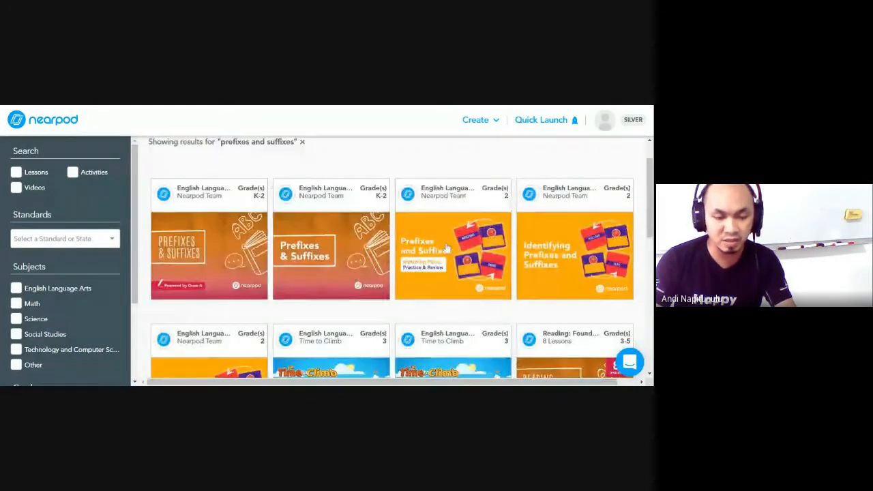
# Preview a Prefixes & Suffixes activity from the library results and return to My Lessons.
pyautogui.moveTo(341, 289)
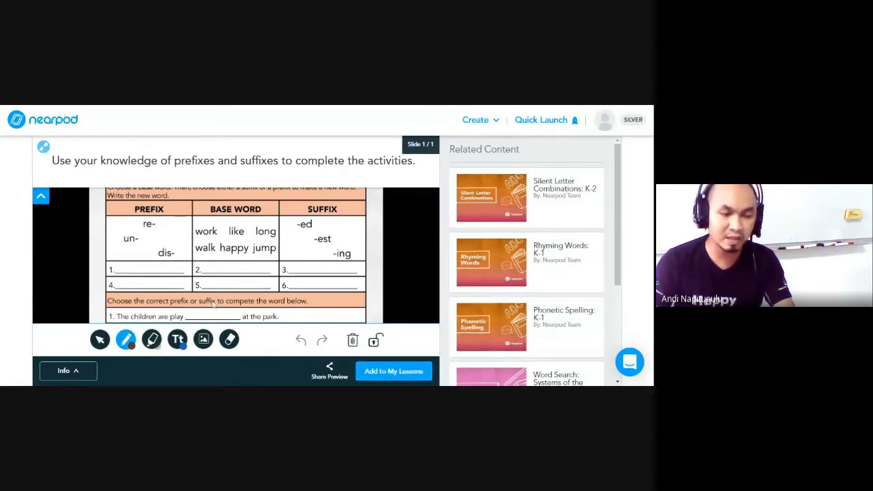
pyautogui.click(60, 119)
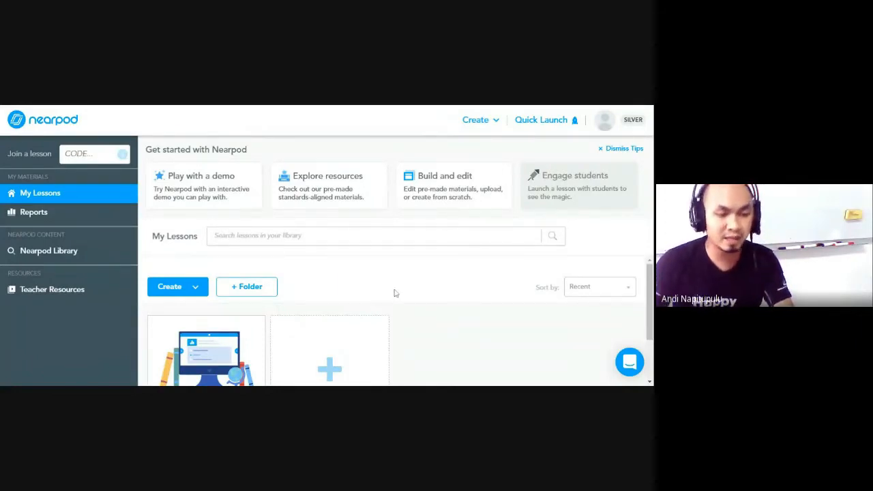
pyautogui.scroll(-1, 396, 292)
pyautogui.scroll(1, 398, 291)
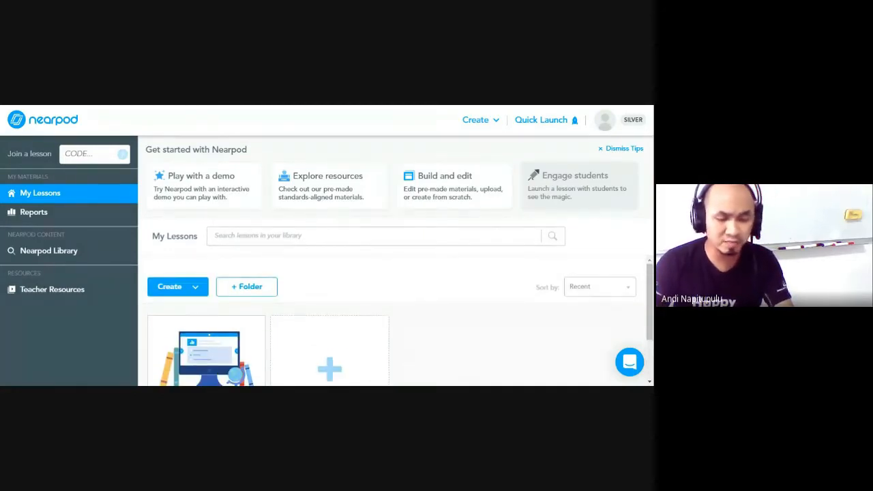
# Create a new blank lesson from My Lessons.
pyautogui.click(171, 288)
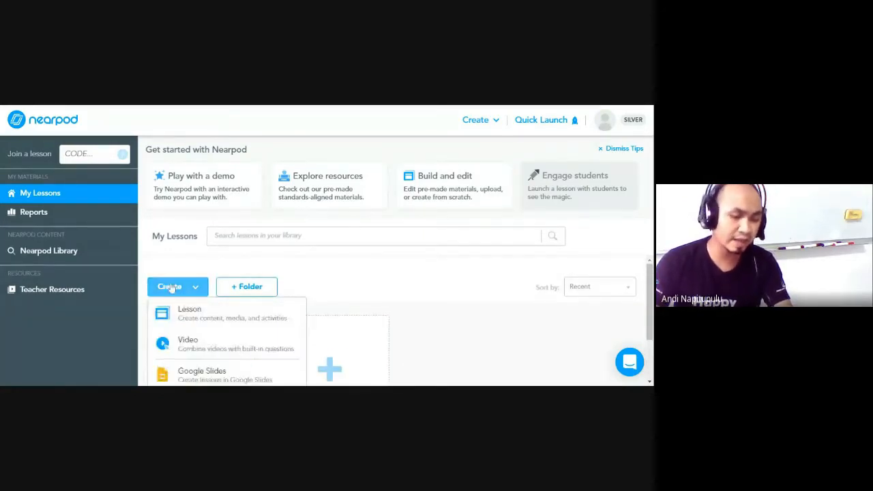
pyautogui.scroll(-1, 316, 279)
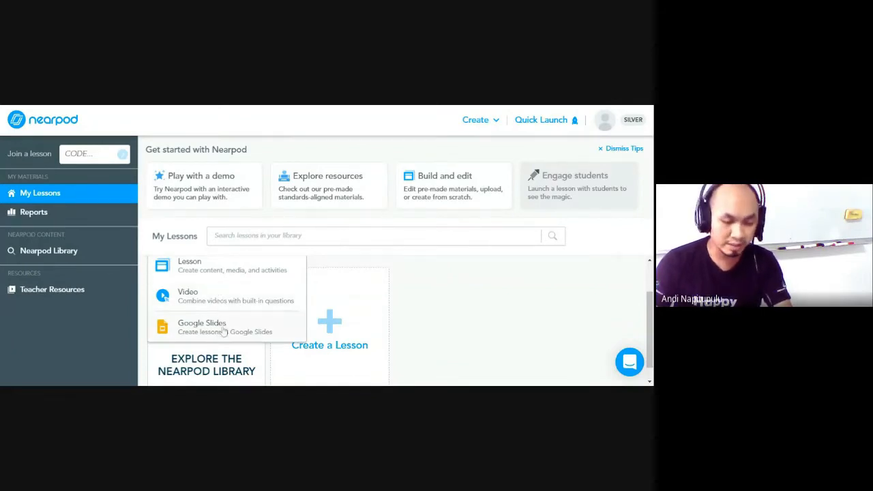
pyautogui.click(216, 272)
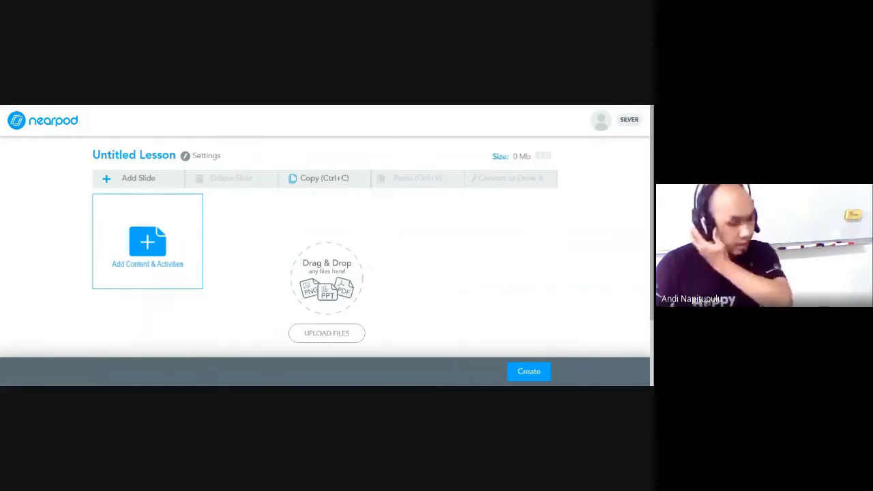
# Rename the untitled lesson as English 12.
pyautogui.click(134, 155)
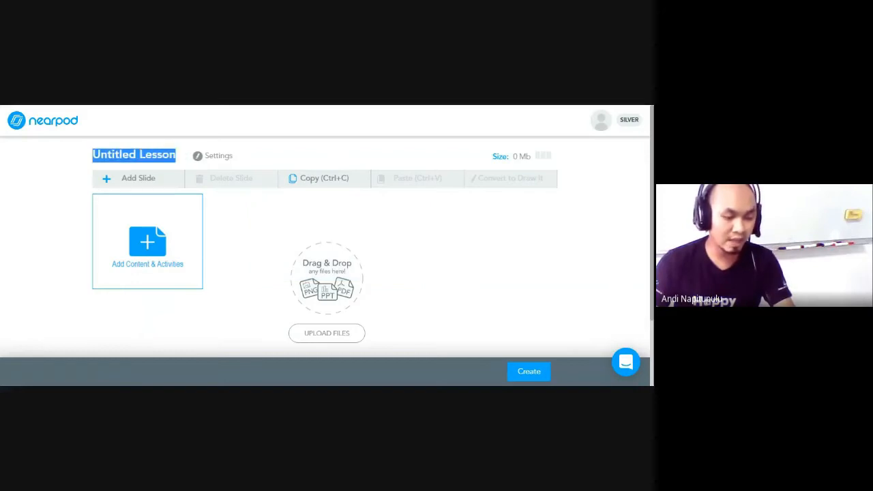
pyautogui.write('English 12')
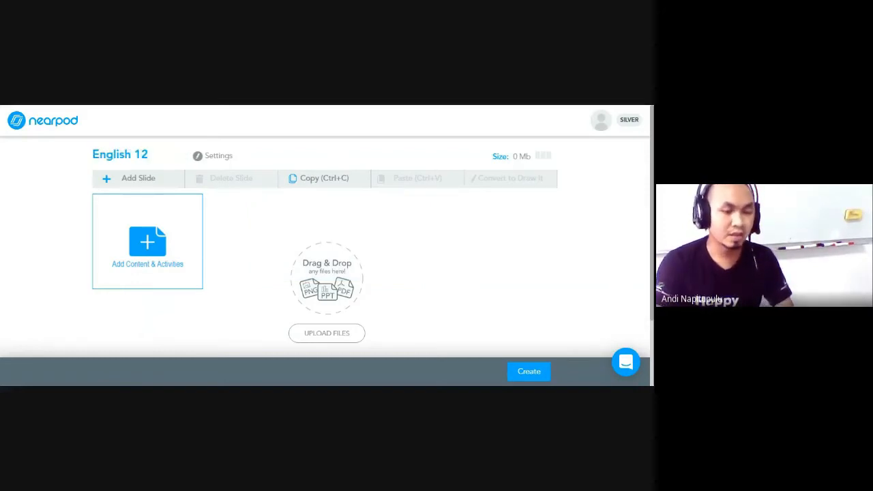
pyautogui.click(53, 240)
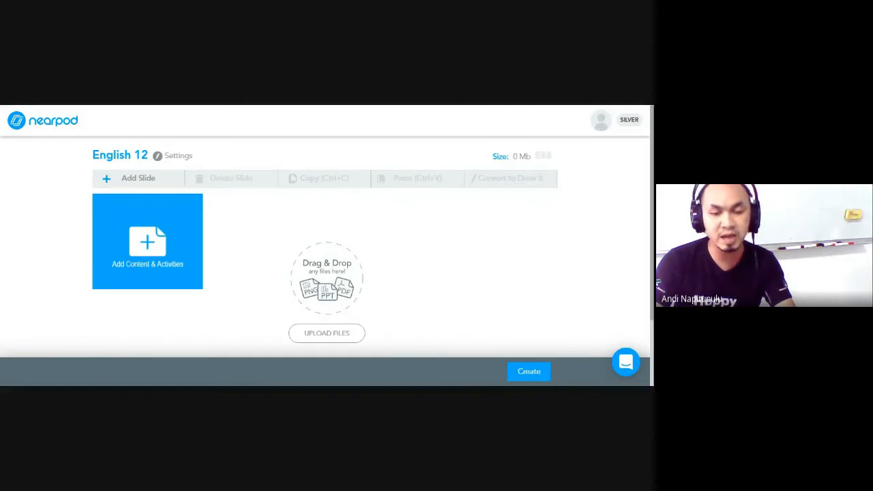
# Start adding a video to the lesson and search the Video Library for "prefix".
pyautogui.click(151, 241)
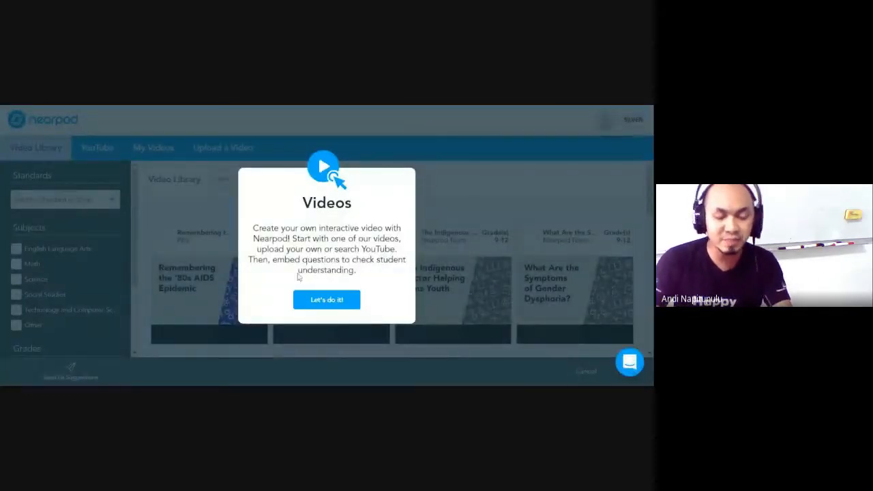
pyautogui.click(315, 305)
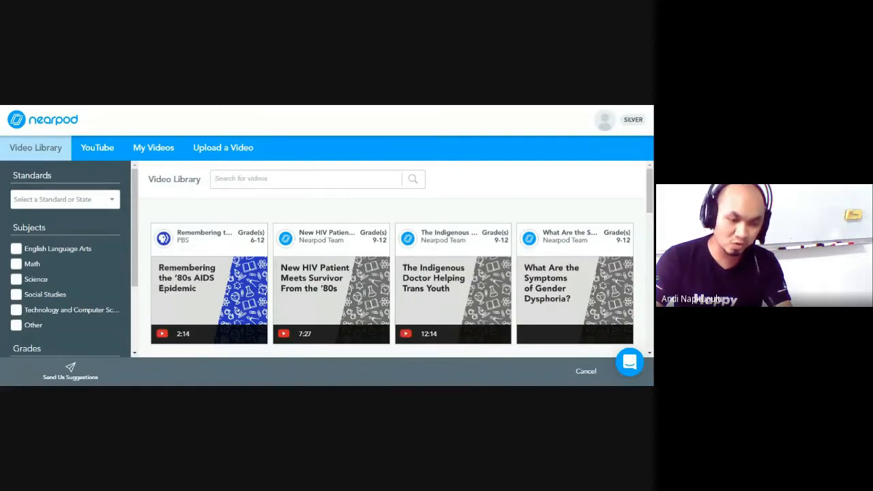
pyautogui.write('prefix')
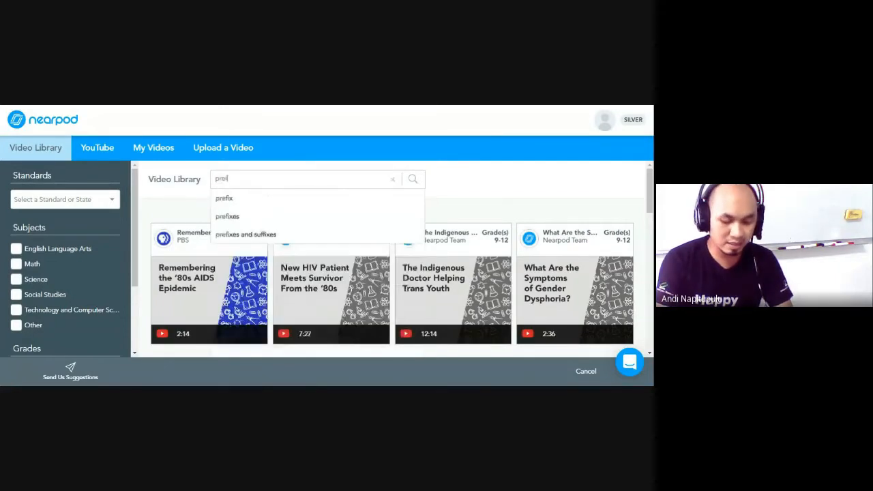
pyautogui.press('Return')
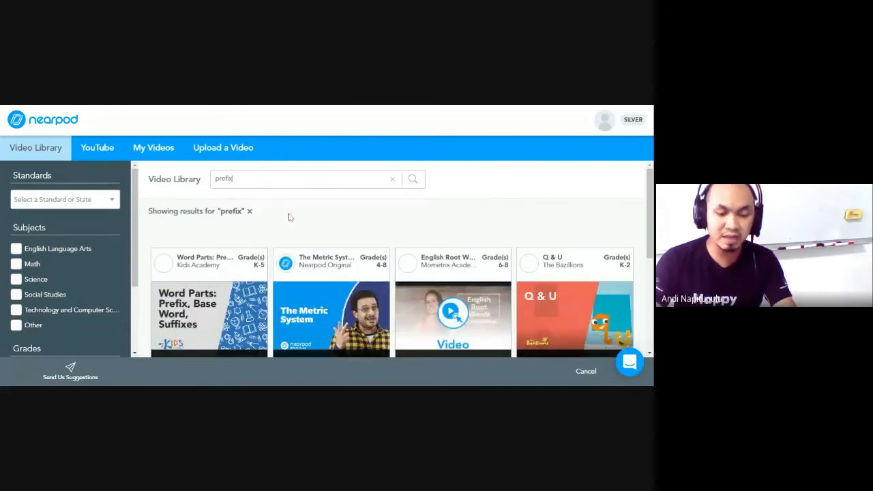
pyautogui.scroll(-1, 289, 217)
pyautogui.scroll(-1, 290, 217)
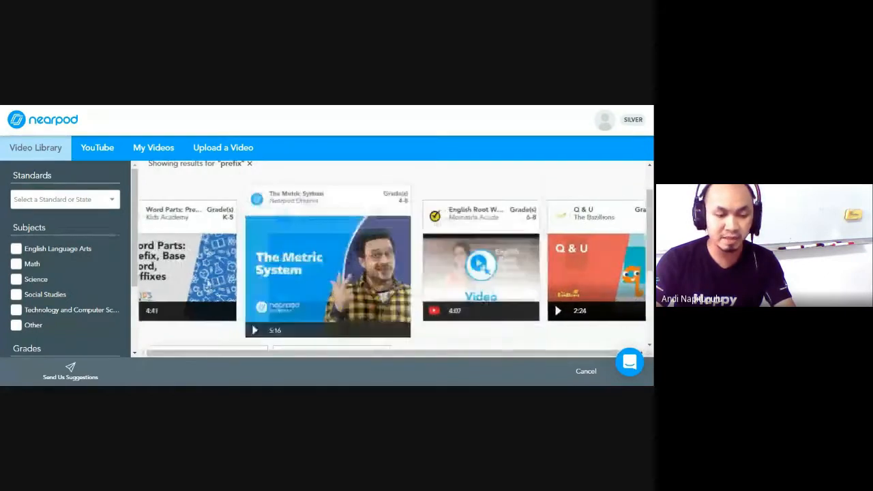
# Compare the video results, choose the Q & U video and save it to the lesson.
pyautogui.moveTo(204, 285)
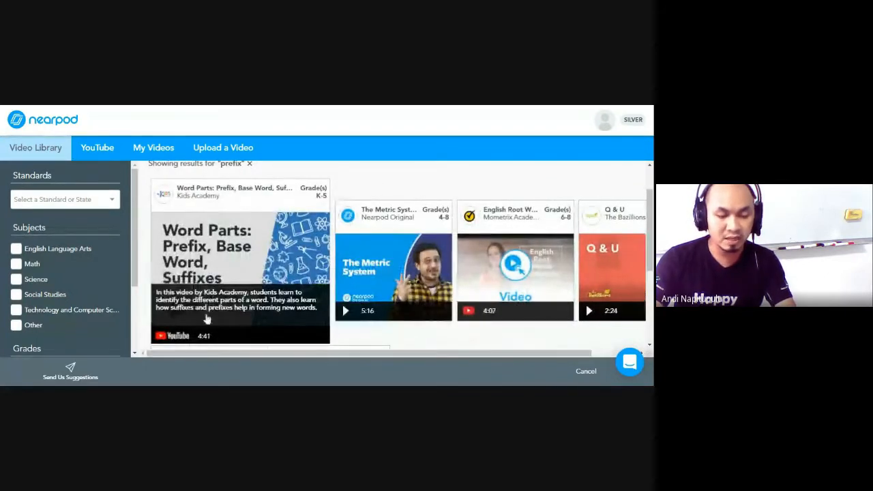
pyautogui.moveTo(375, 300)
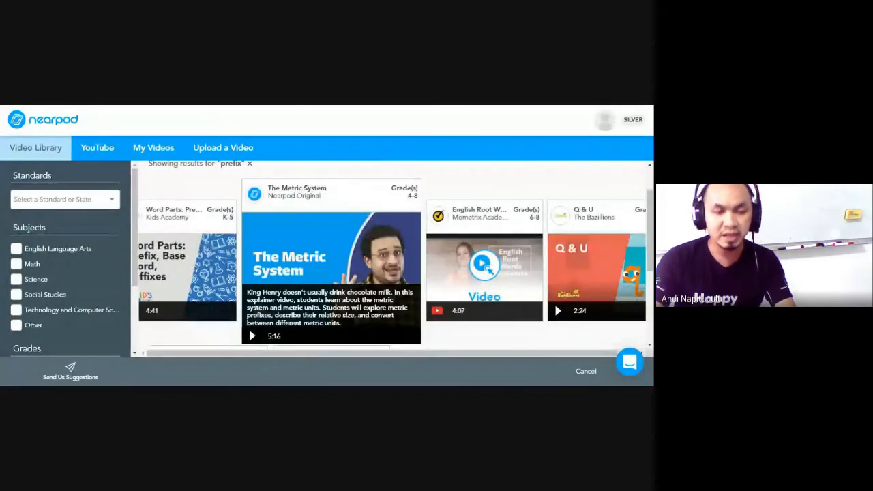
pyautogui.moveTo(516, 289)
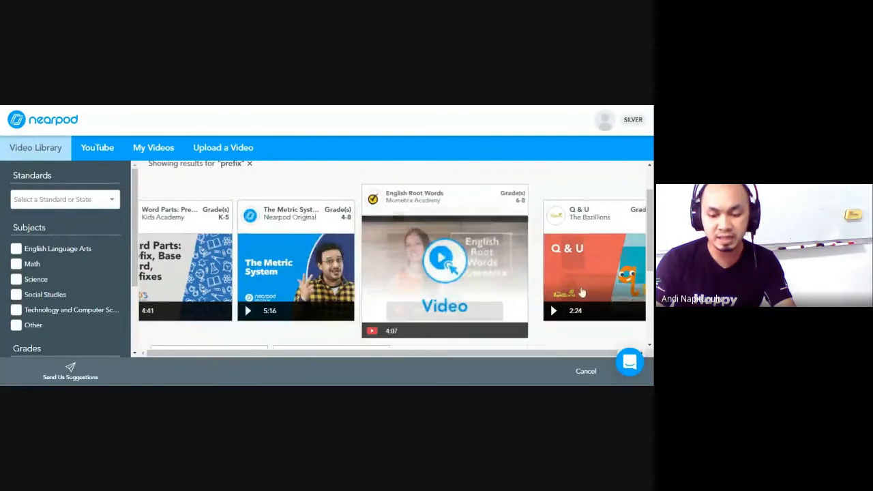
pyautogui.click(508, 271)
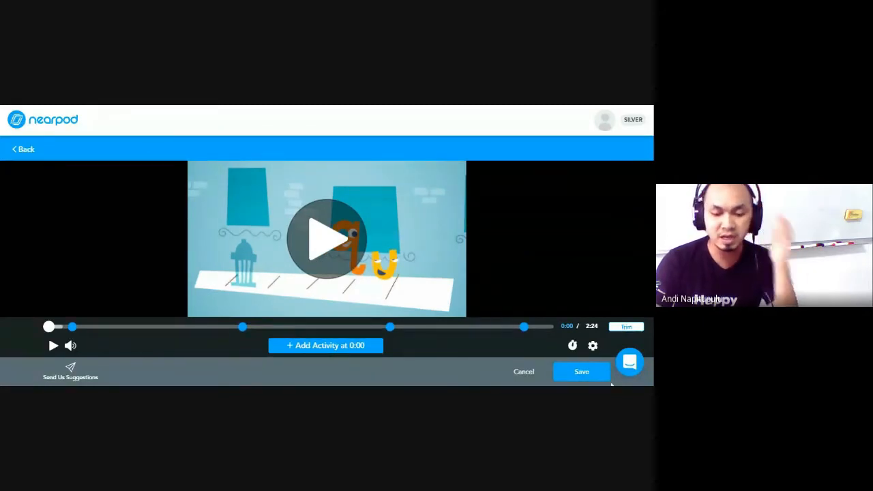
pyautogui.click(600, 380)
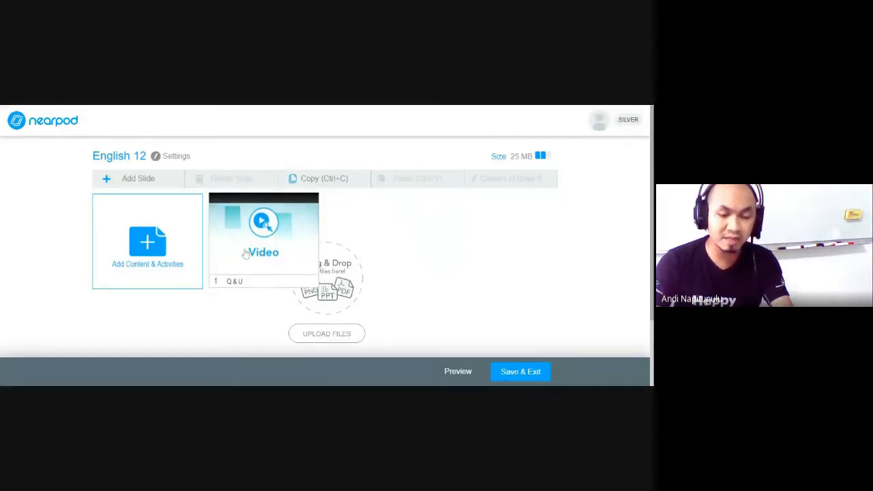
# Add a custom slide after the video and check which content types its body area accepts.
pyautogui.click(186, 259)
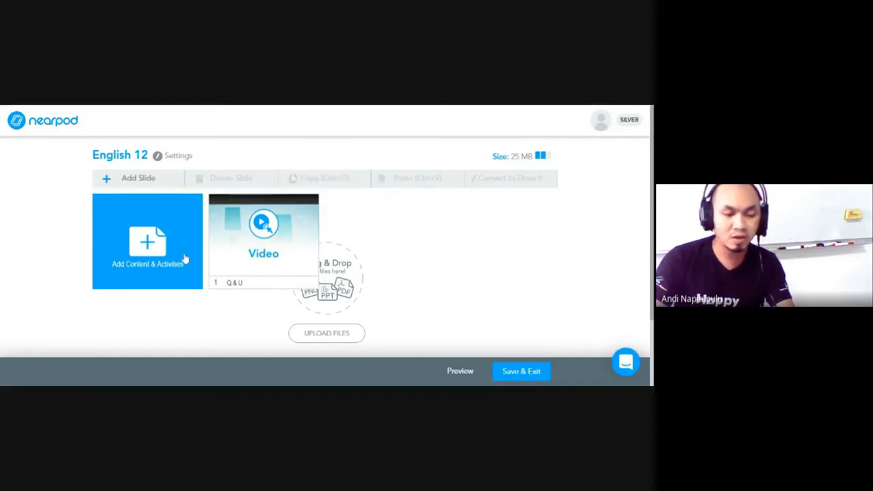
pyautogui.click(185, 259)
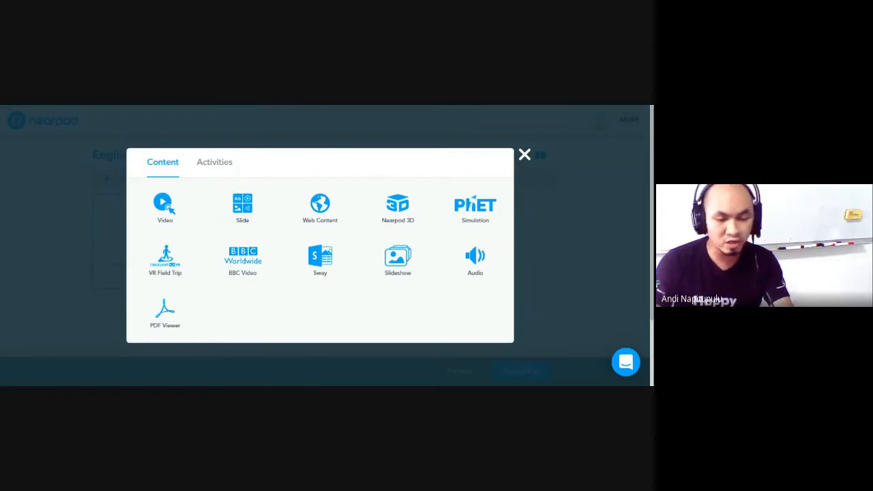
pyautogui.click(266, 209)
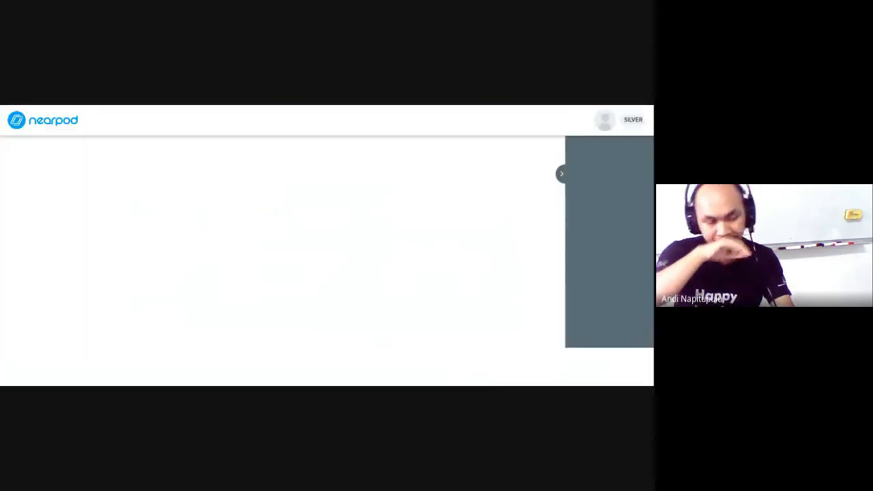
pyautogui.click(324, 234)
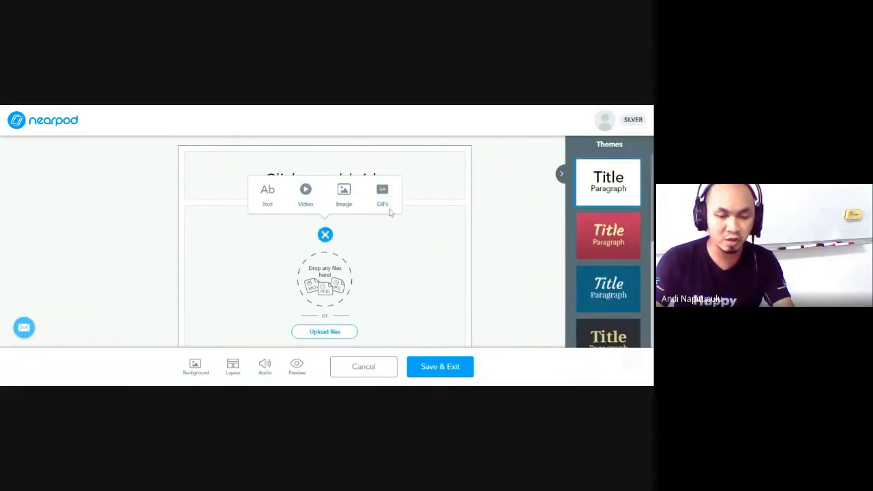
pyautogui.click(478, 220)
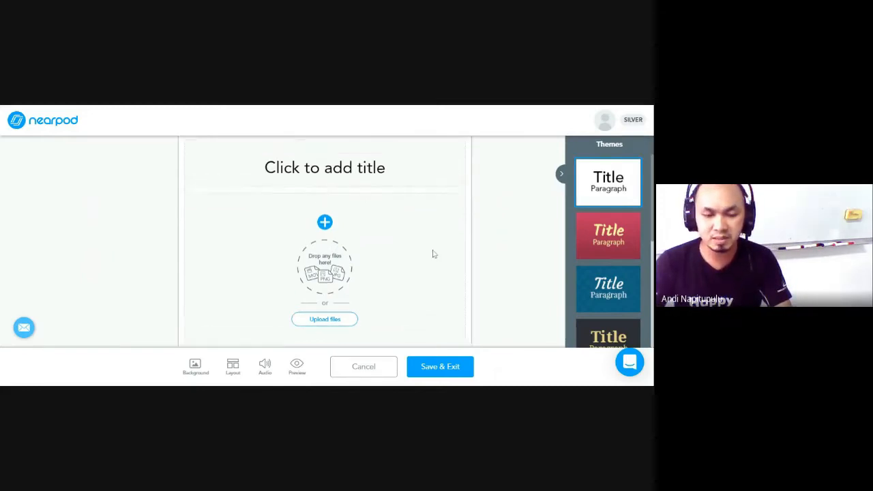
# Title the slide "Cinta" and fill its body with a text block reading "Cinta adalaha".
pyautogui.click(386, 181)
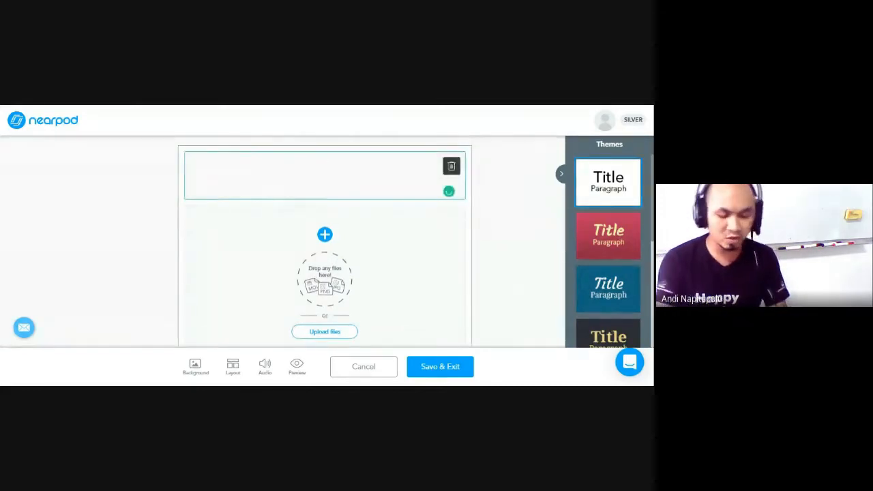
pyautogui.write('Cinta')
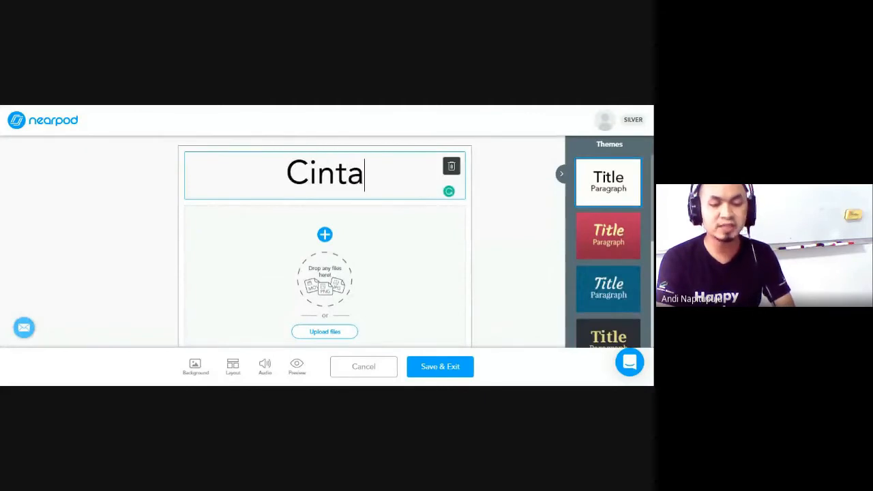
pyautogui.click(402, 240)
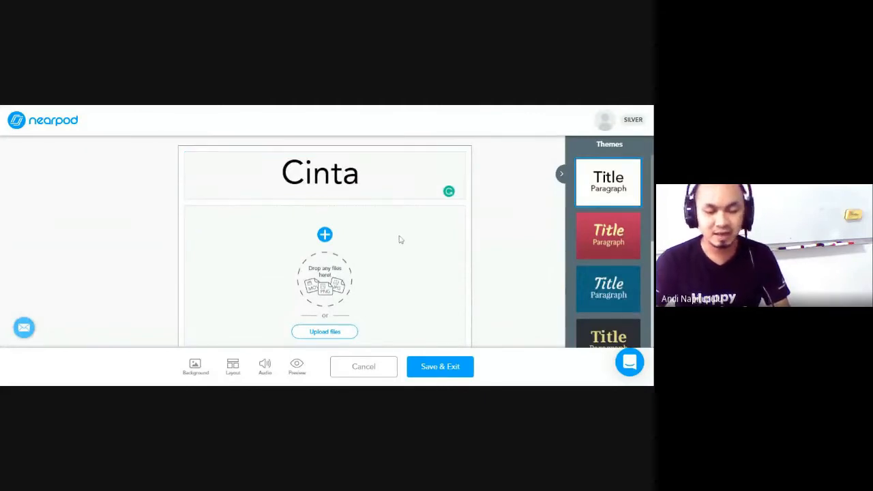
pyautogui.click(324, 234)
pyautogui.click(269, 196)
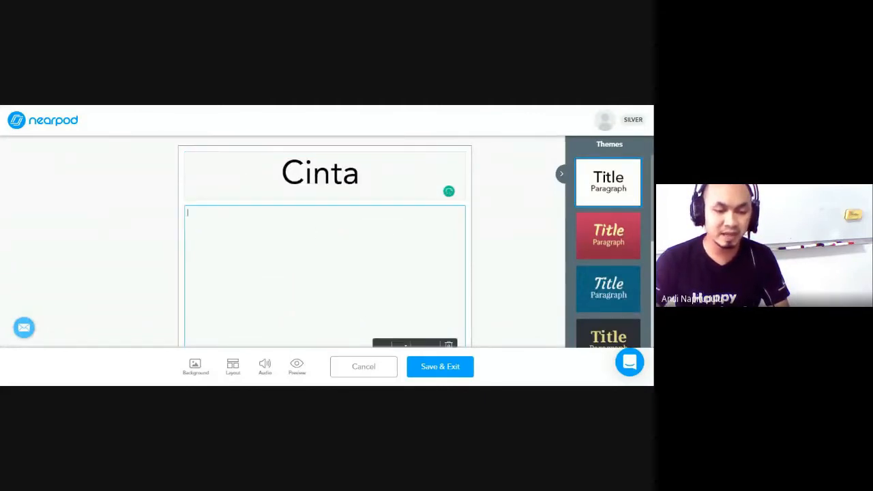
pyautogui.write('Ci')
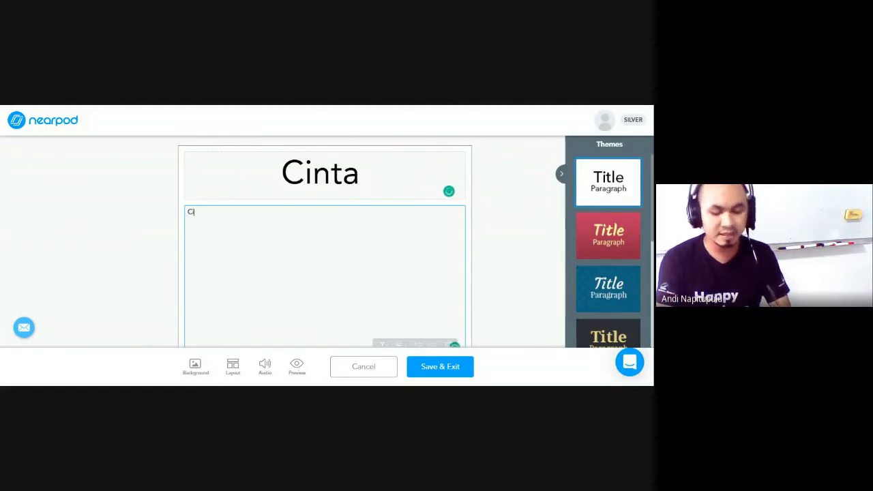
pyautogui.write('nta adalaha')
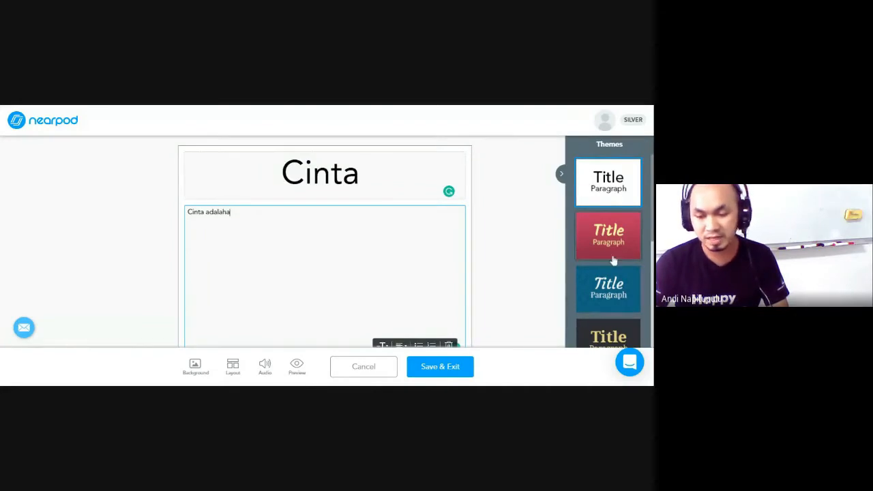
# Try the black theme on the slide, but settle on the orange theme.
pyautogui.scroll(-1, 614, 261)
pyautogui.click(610, 297)
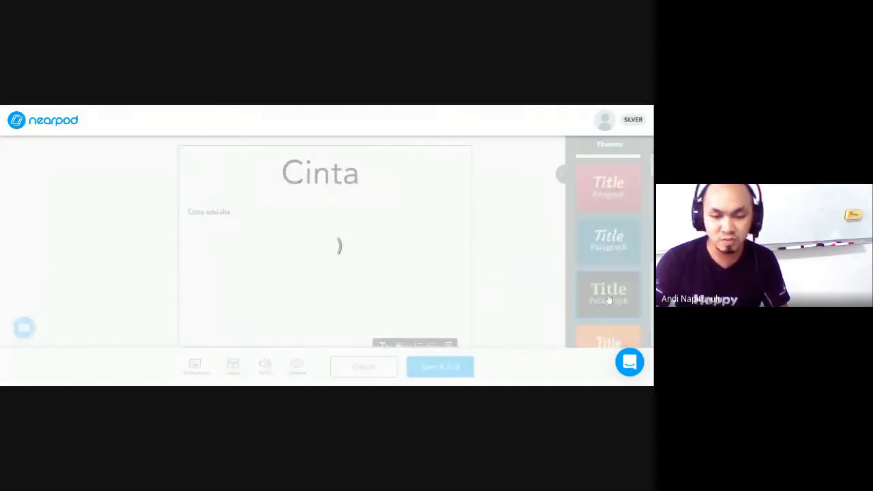
pyautogui.scroll(-2, 600, 276)
pyautogui.click(601, 275)
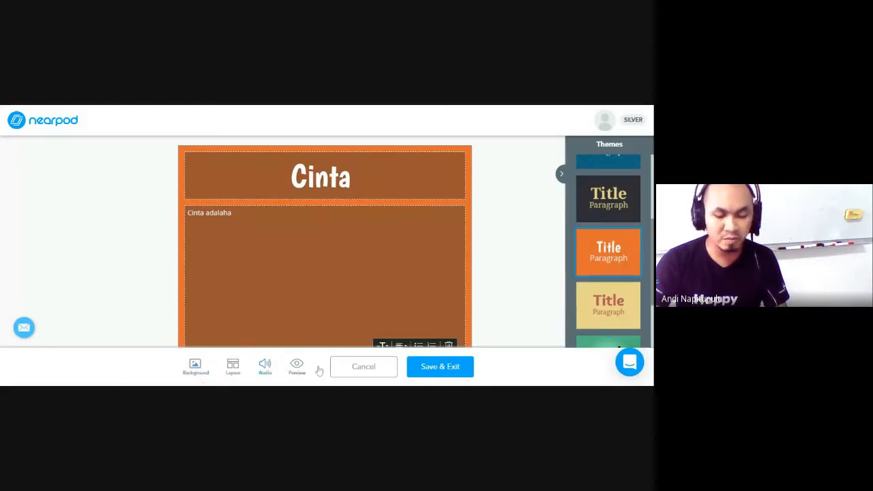
# Search for "rain" images to use as the slide's background.
pyautogui.click(199, 371)
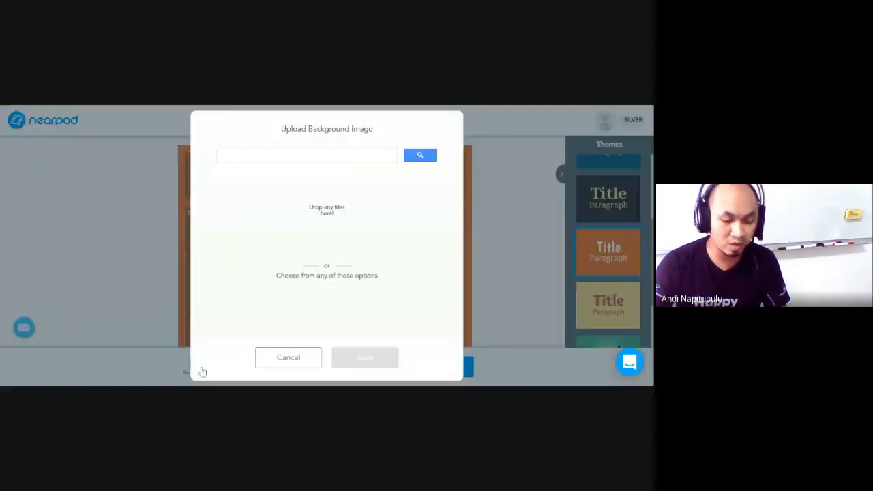
pyautogui.click(306, 156)
pyautogui.write('r')
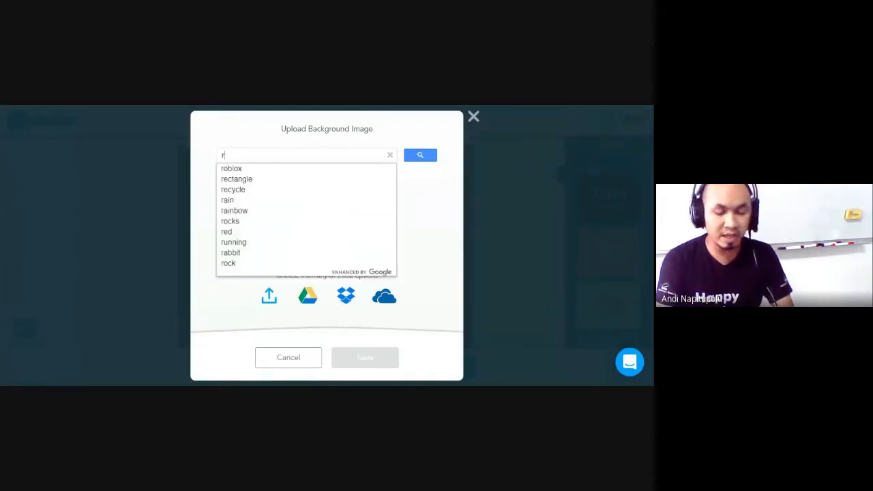
pyautogui.write('ain')
pyautogui.press('Return')
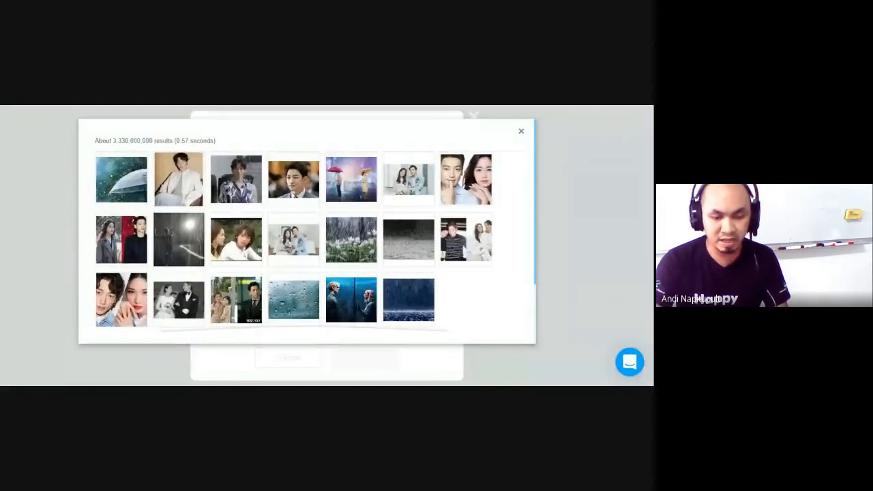
# Set the image of raindrops on glass as the slide background and save the slide, accepting the lesson-wide theme change.
pyautogui.click(294, 309)
pyautogui.scroll(-2, 496, 288)
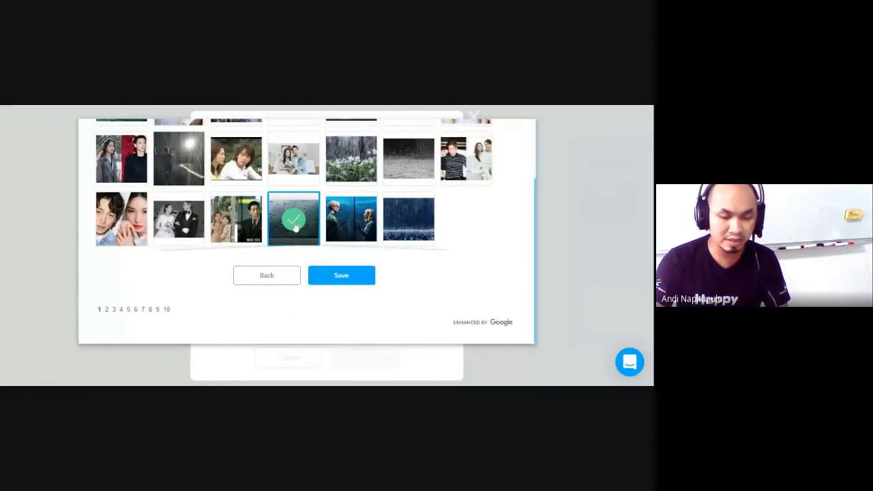
pyautogui.click(332, 278)
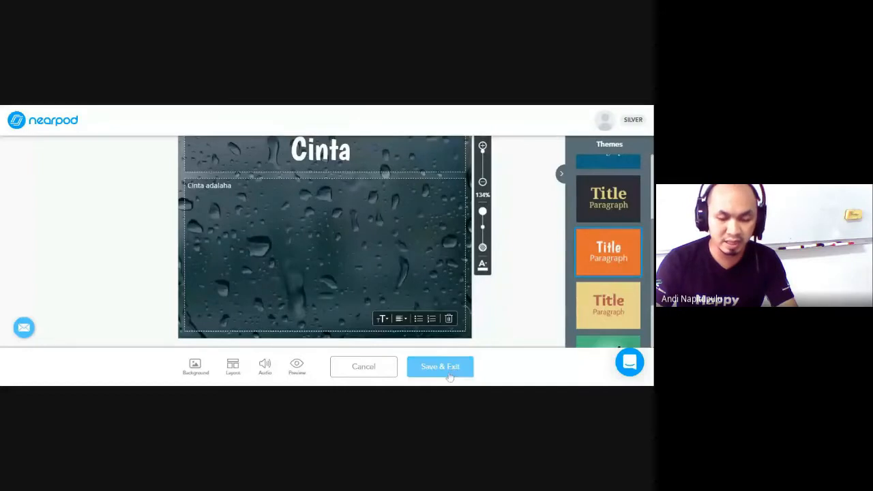
pyautogui.click(449, 376)
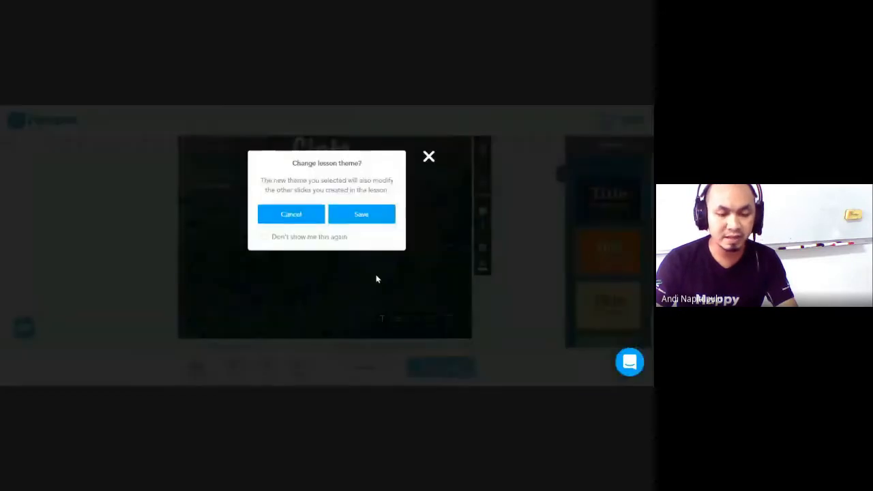
pyautogui.click(362, 216)
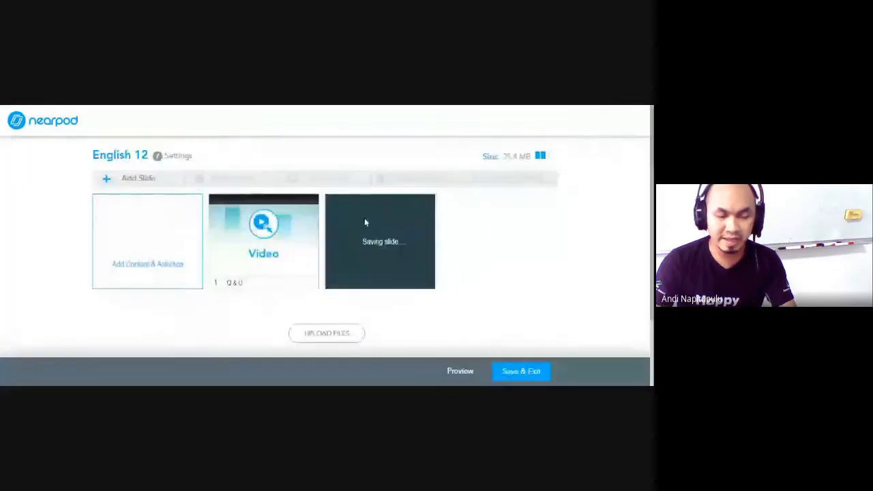
# Start adding a Web Content item to the lesson.
pyautogui.click(143, 254)
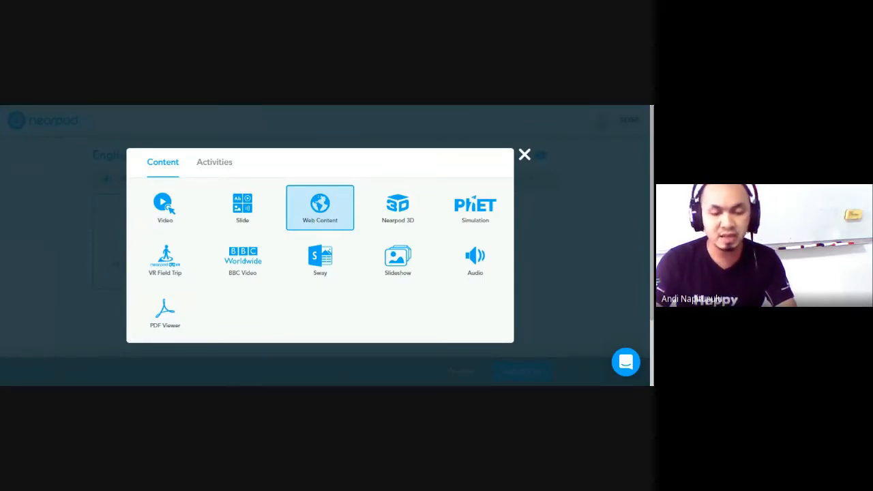
pyautogui.moveTo(316, 220); pyautogui.dragTo(329, 172)
pyautogui.click(329, 176)
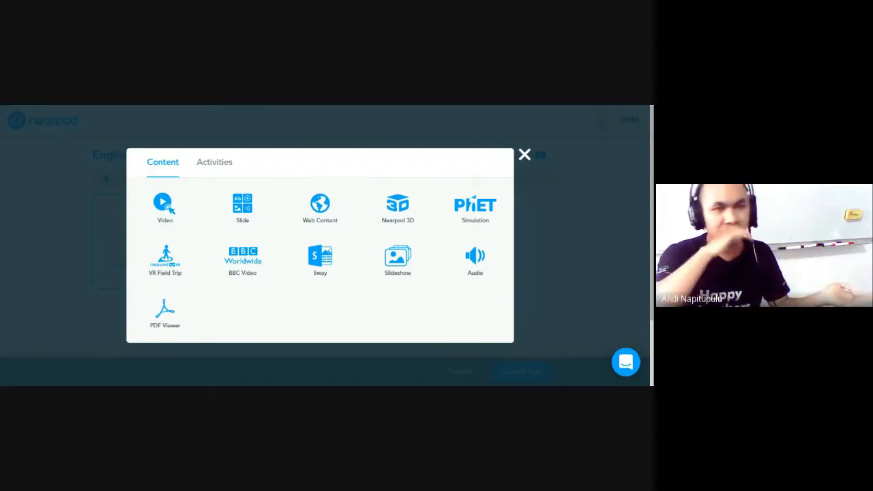
pyautogui.click(326, 216)
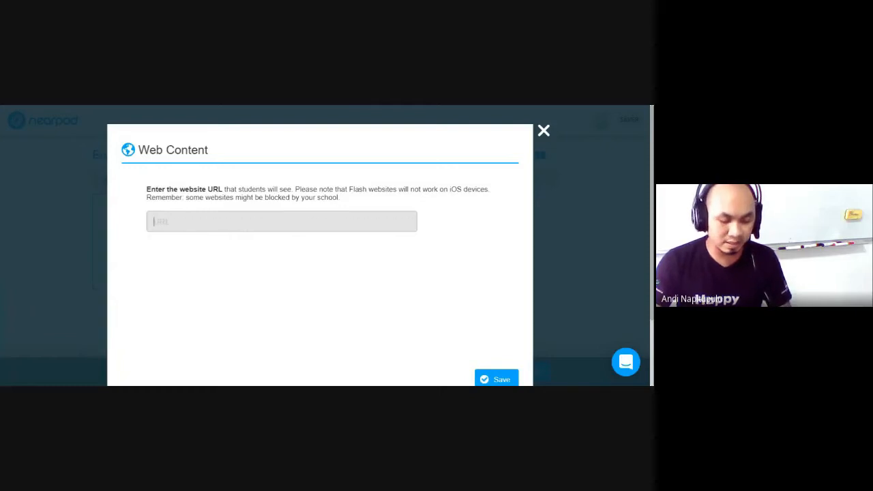
pyautogui.write('https://www.bbc.com/worklife/article/20210518-how-overwork-is-literally-killing-us')
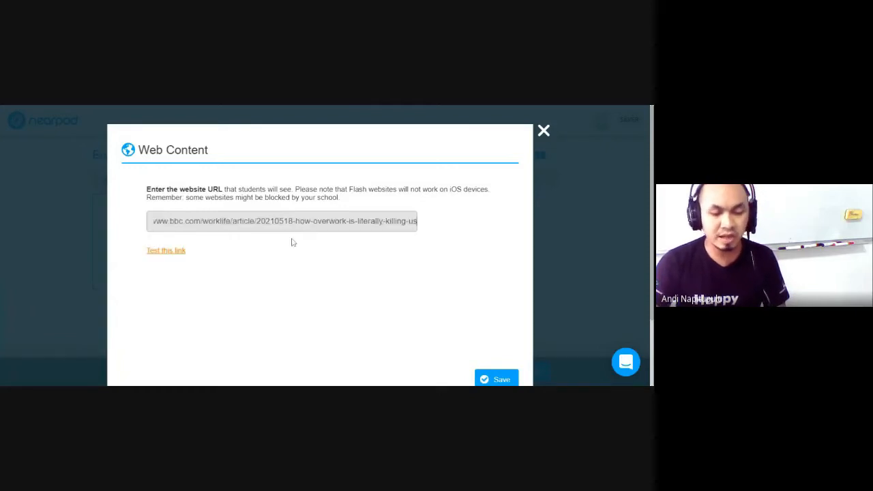
pyautogui.scroll(-1, 239, 225)
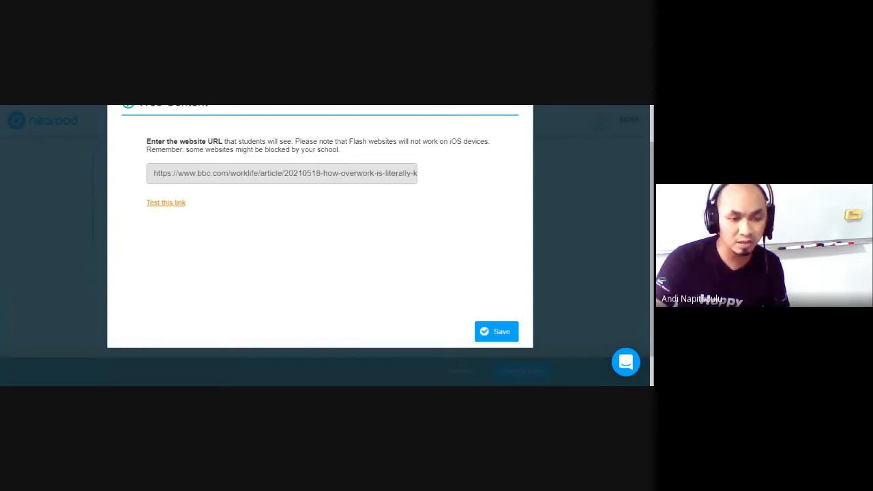
pyautogui.click(497, 339)
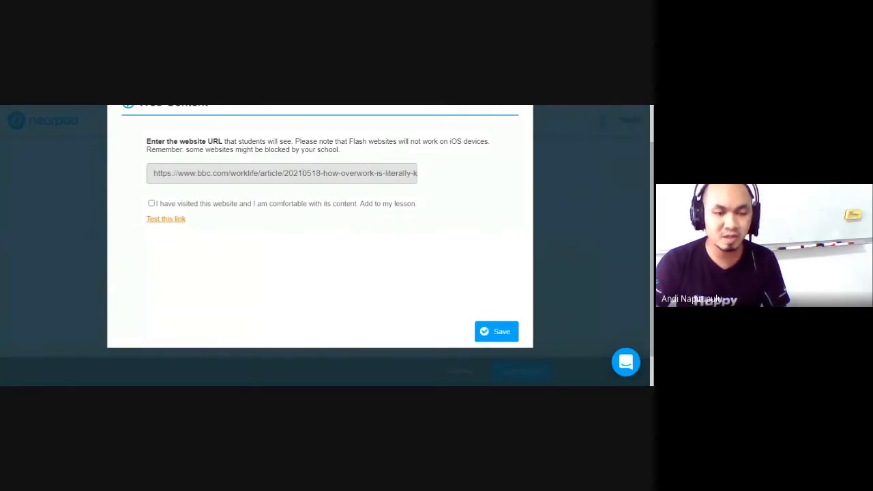
pyautogui.doubleClick(245, 173)
pyautogui.hotkey('ctrl', 'a')
pyautogui.hotkey('ctrl', 'v')
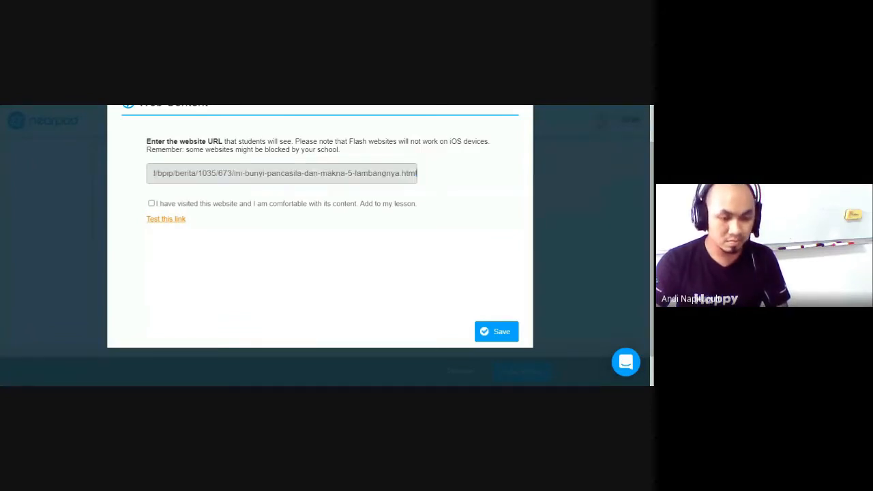
pyautogui.click(228, 214)
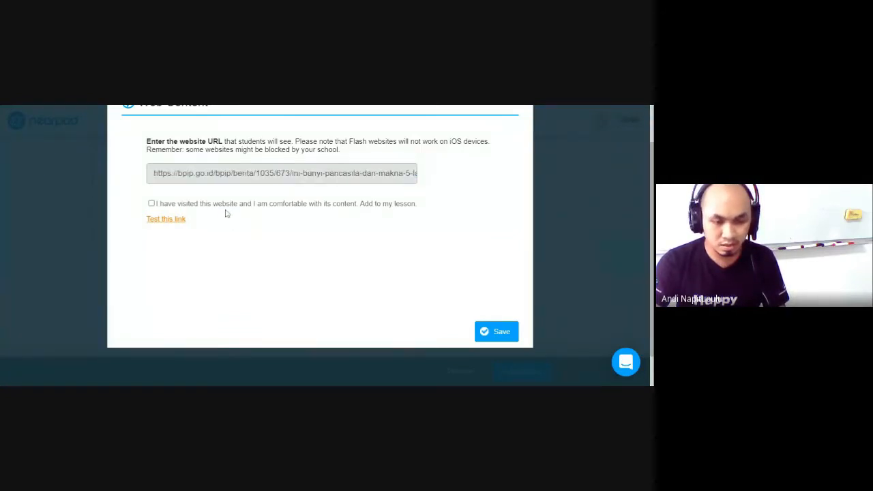
pyautogui.click(485, 332)
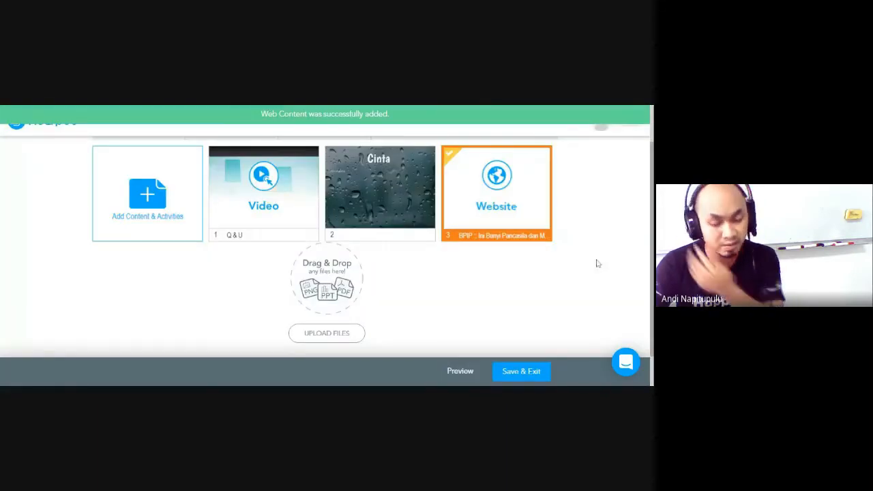
# Start adding a Nearpod 3D item and browse the Staff Picks models.
pyautogui.click(154, 220)
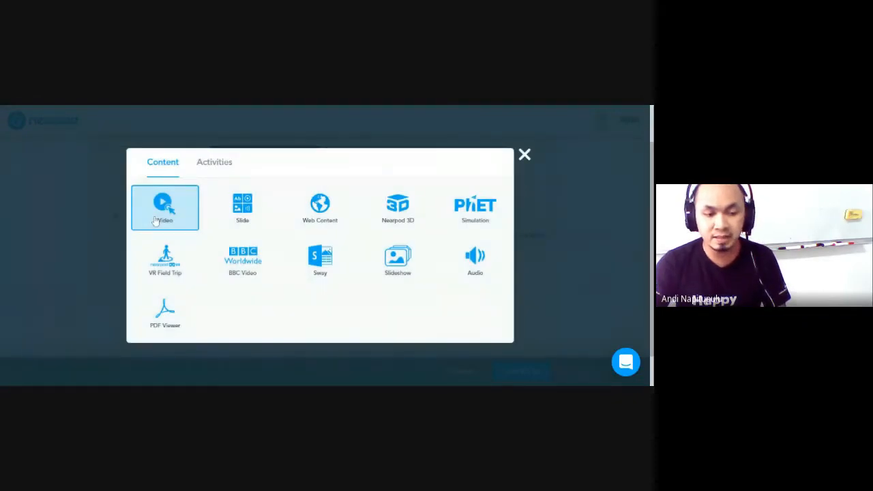
pyautogui.click(381, 212)
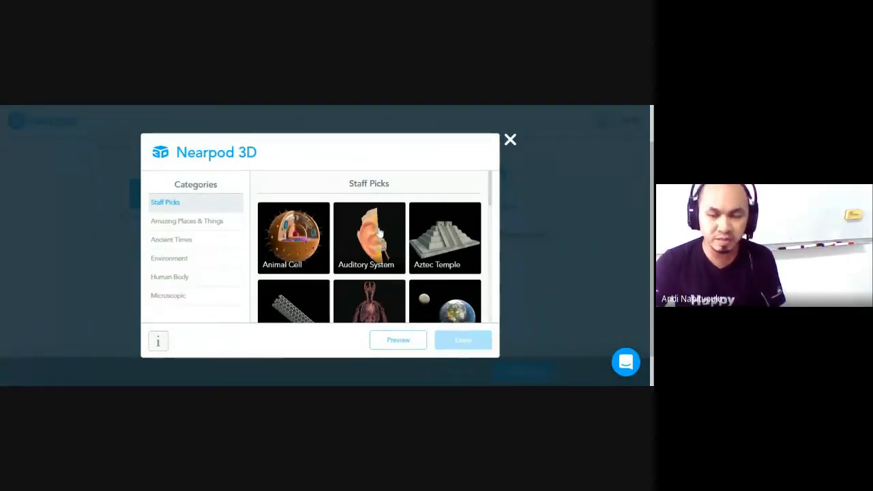
pyautogui.scroll(-2, 380, 233)
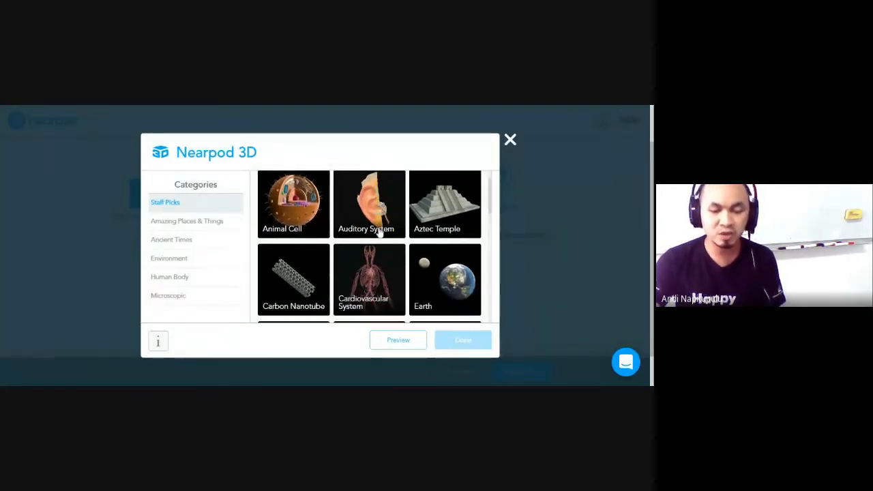
pyautogui.scroll(-2, 380, 234)
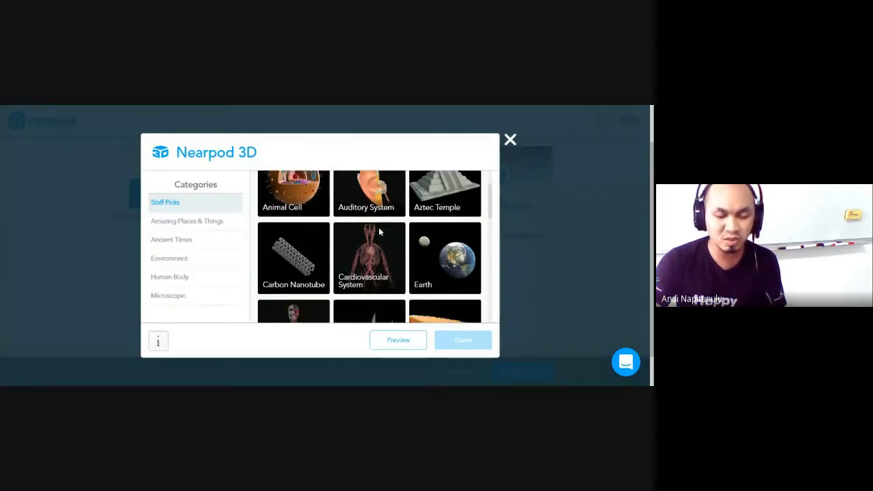
pyautogui.scroll(-2, 380, 234)
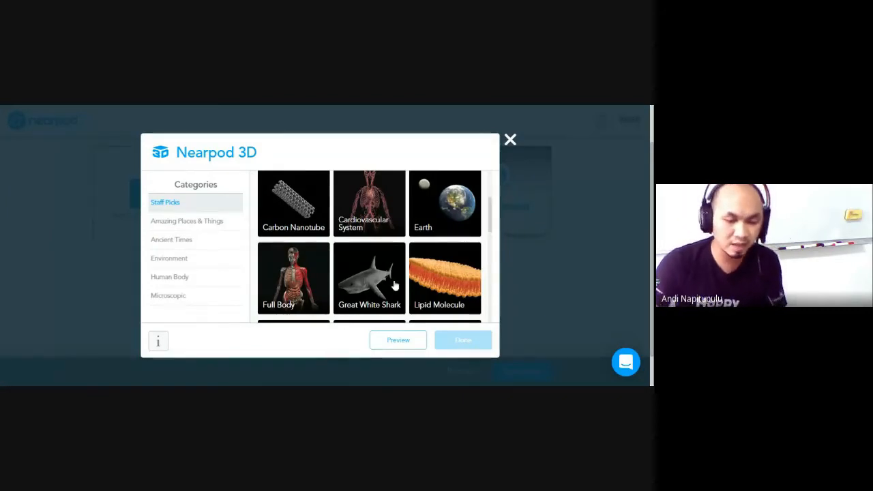
# Preview the Full Body 3D model, and return to the model list.
pyautogui.click(282, 281)
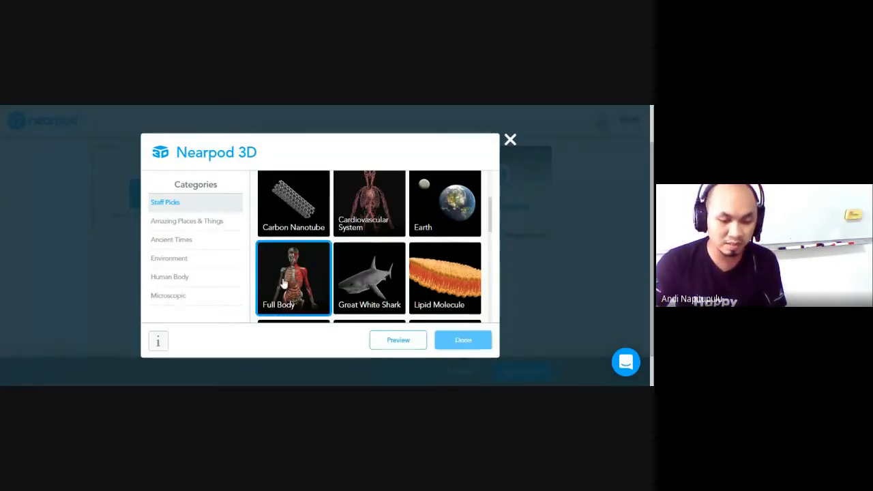
pyautogui.scroll(-1, 282, 281)
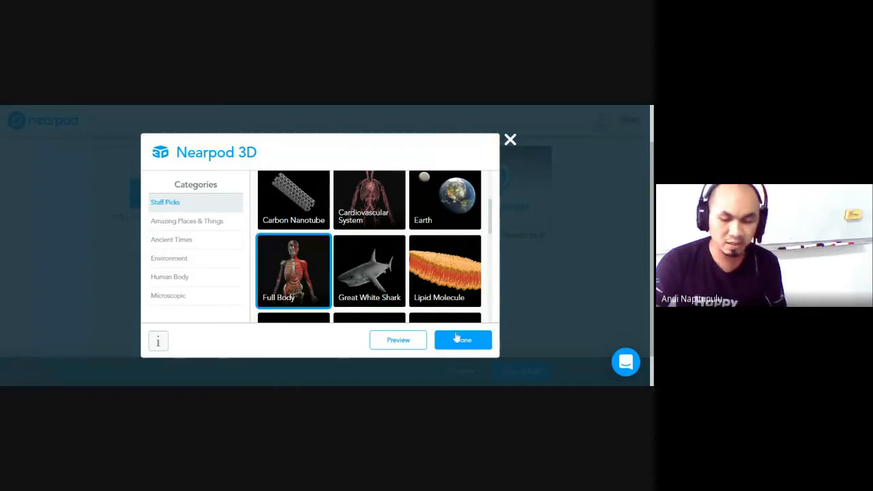
pyautogui.click(415, 341)
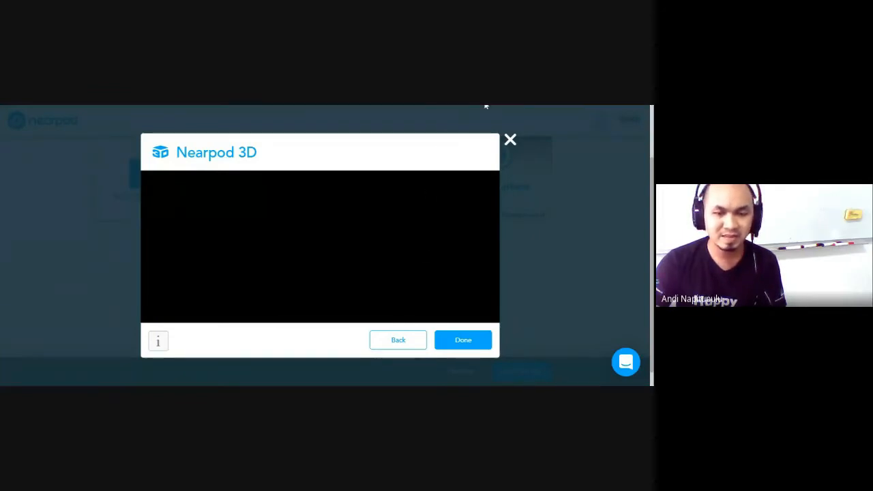
pyautogui.click(394, 345)
# Preview the Cardiovascular System model, rotate it to a side view, and add it to the lesson.
pyautogui.click(365, 206)
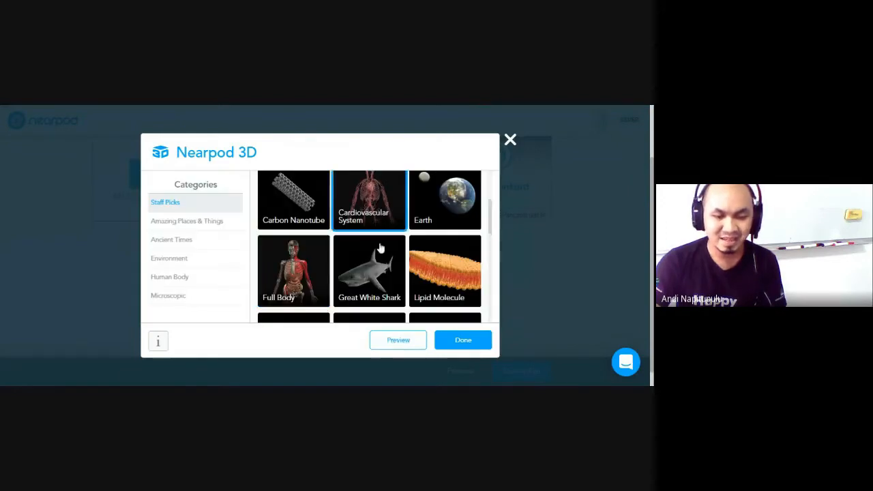
pyautogui.click(406, 344)
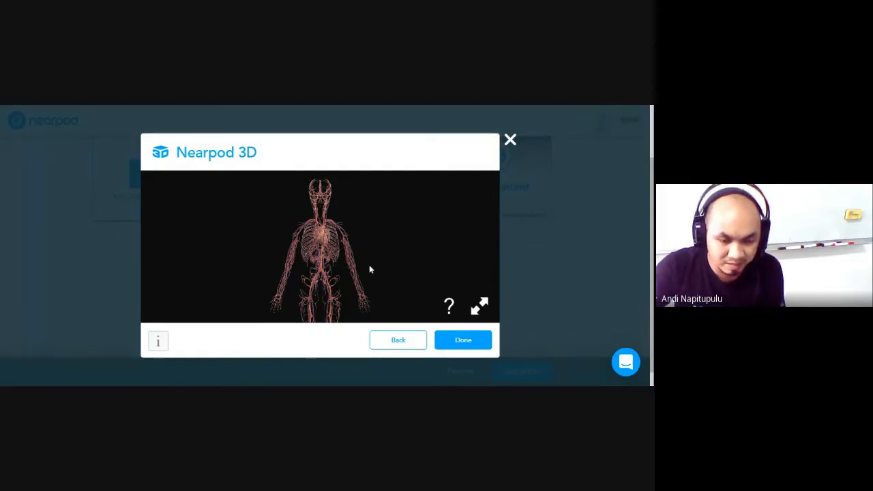
pyautogui.moveTo(332, 273); pyautogui.dragTo(430, 282)
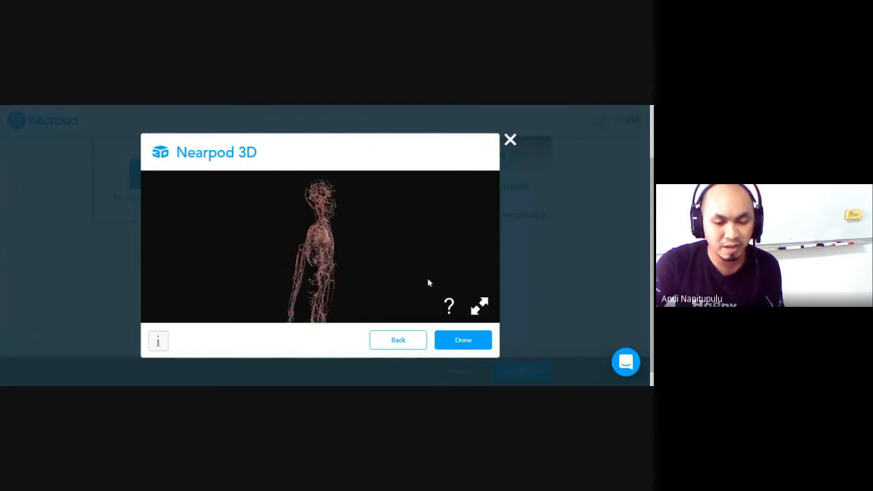
pyautogui.click(464, 345)
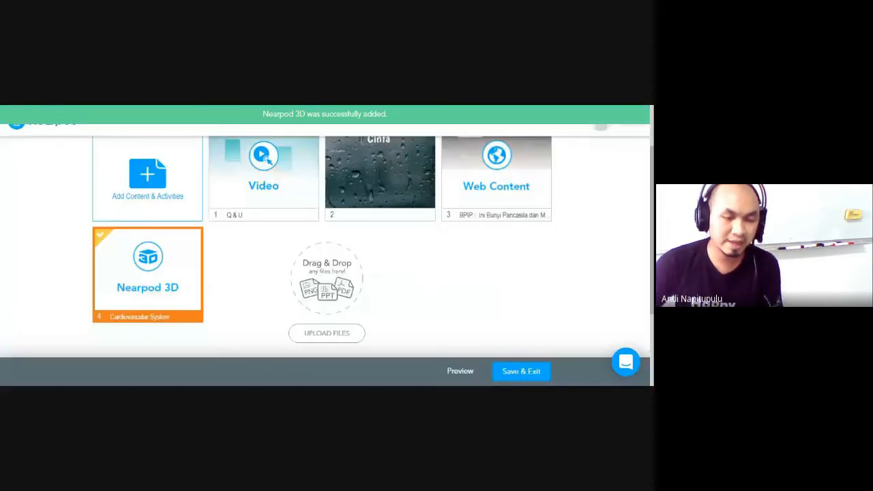
# Preview the PhET simulation "Energy Skate Park: Basics" and add it to the lesson.
pyautogui.click(170, 207)
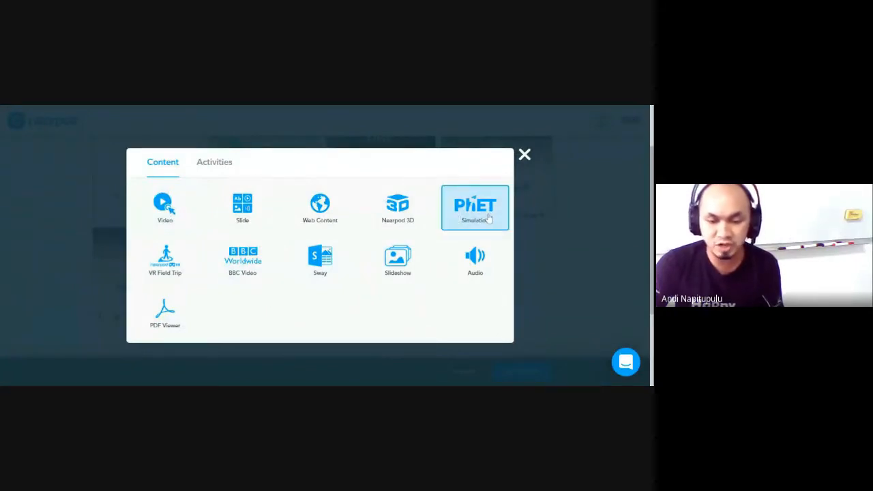
pyautogui.click(489, 218)
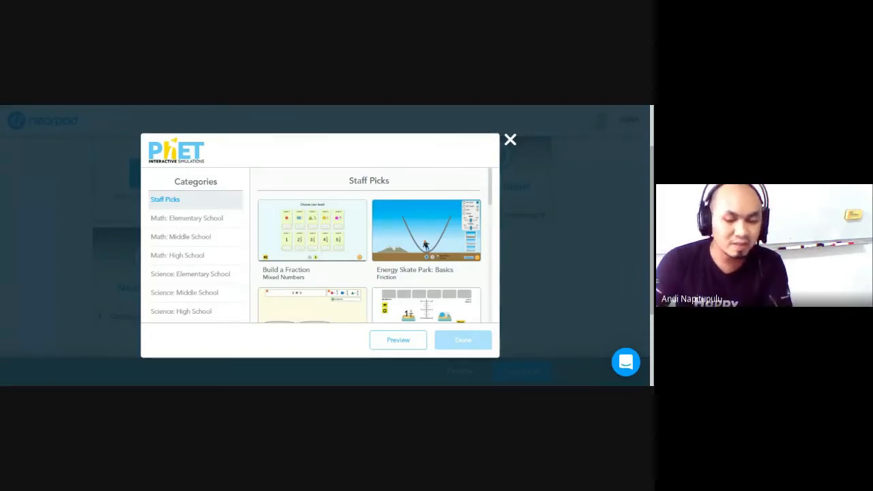
pyautogui.click(403, 234)
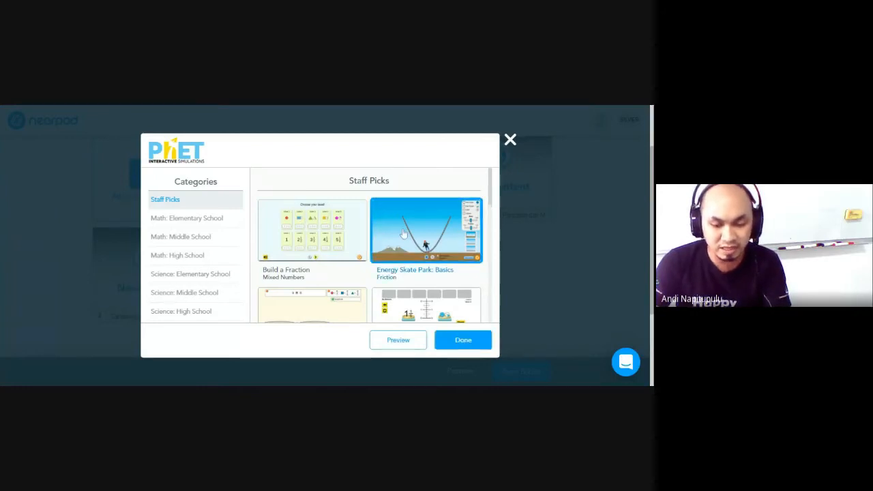
pyautogui.click(405, 346)
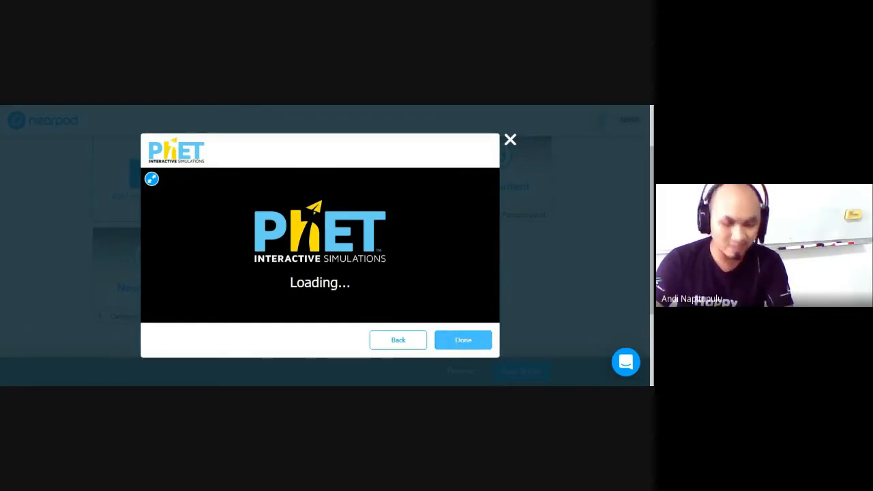
pyautogui.click(459, 343)
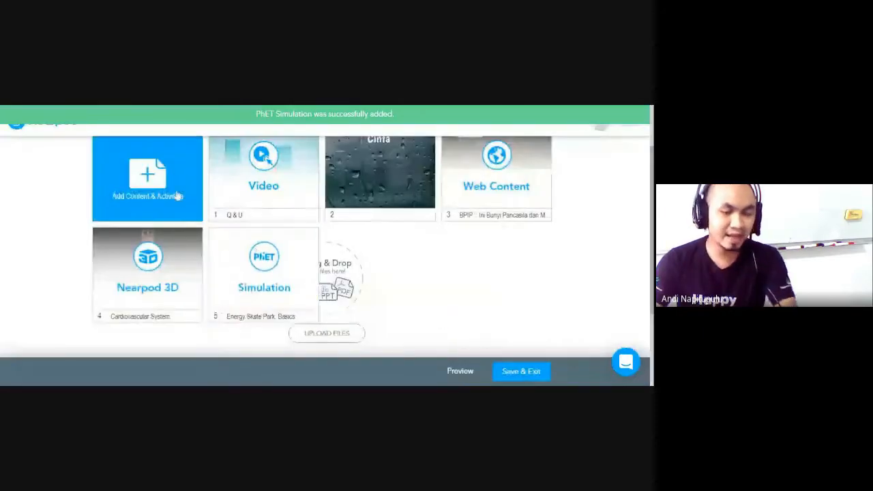
# Start adding a VR Field Trip and search its destinations for "tangerang".
pyautogui.click(177, 196)
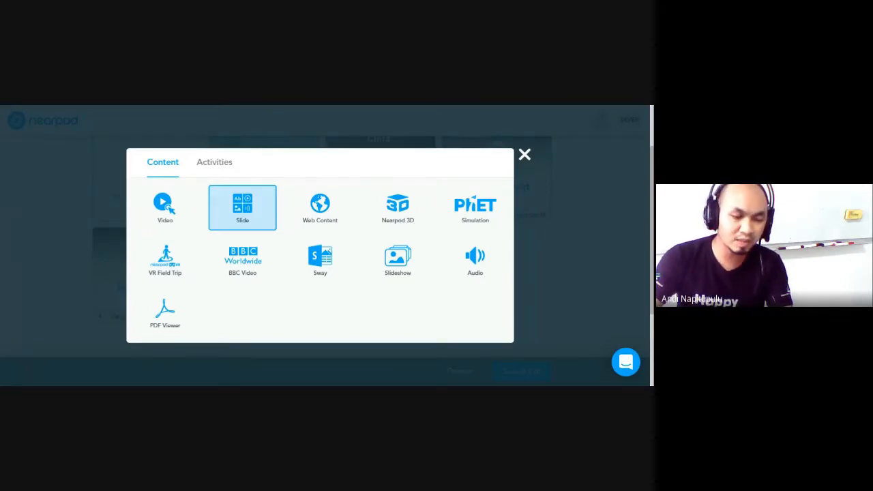
pyautogui.click(155, 258)
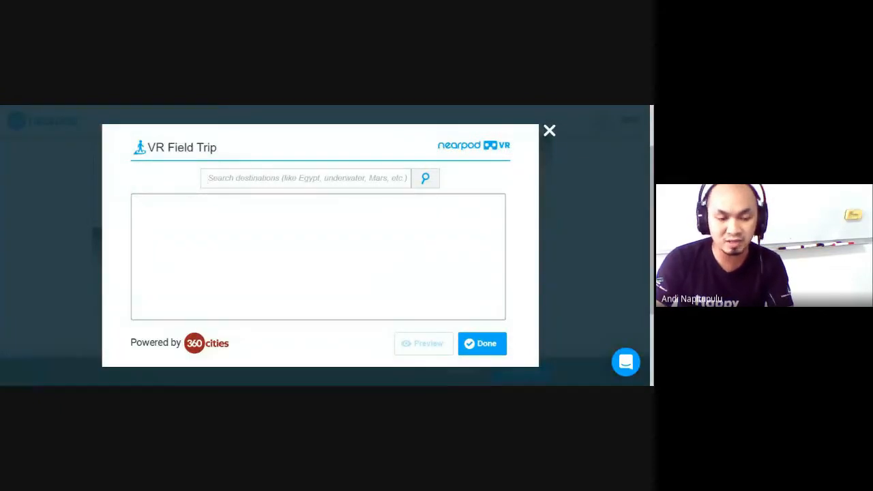
pyautogui.click(306, 178)
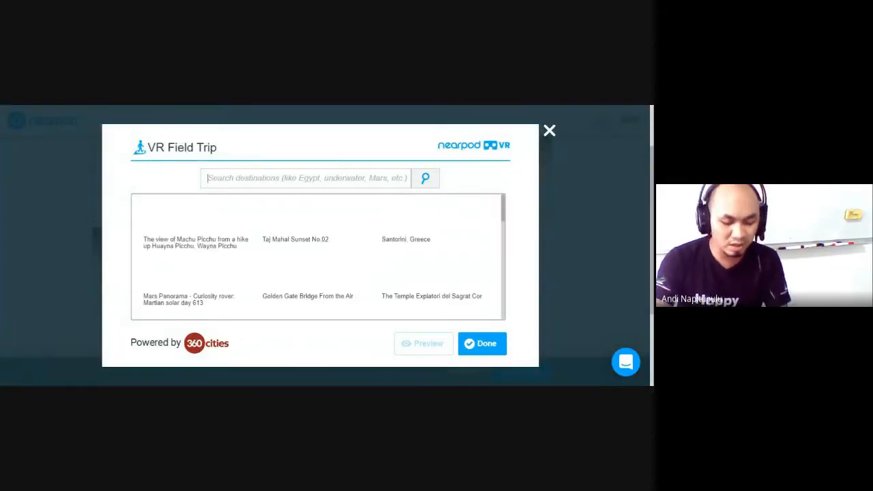
pyautogui.write('tangerang')
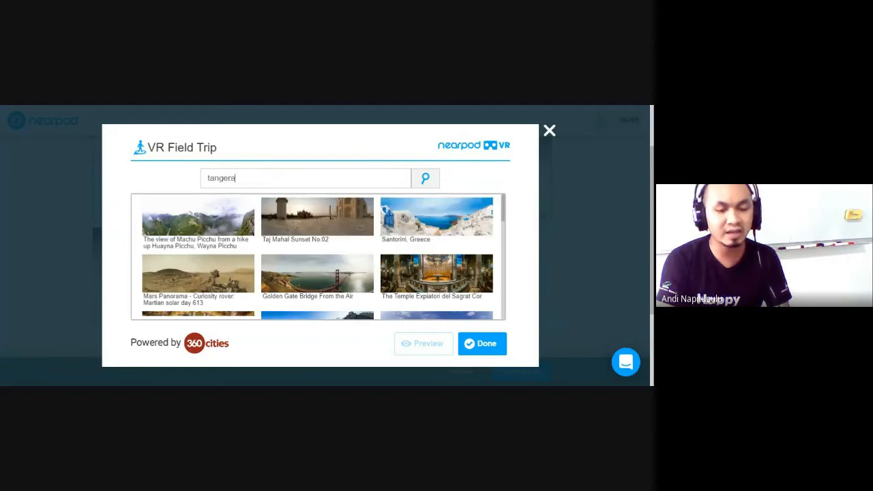
pyautogui.press('Return')
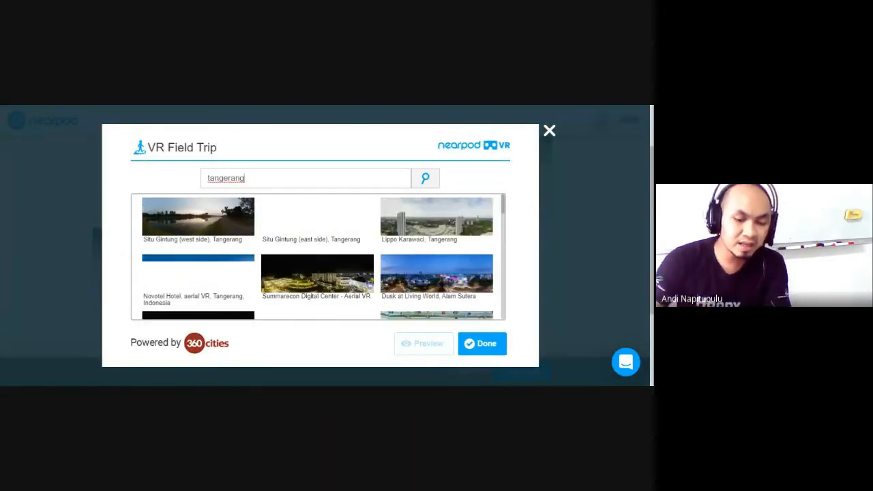
# Select The Breeze BSD (Aerial01) from the VR Field Trip destinations and preview it.
pyautogui.scroll(-1, 341, 259)
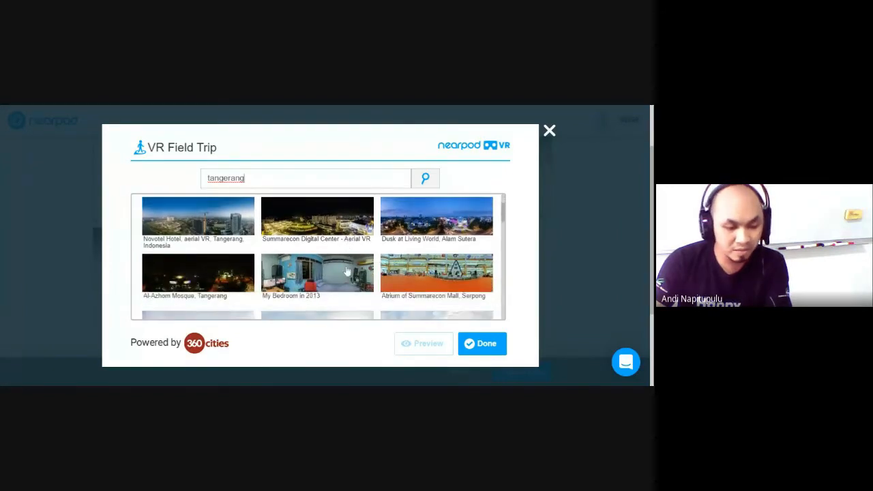
pyautogui.scroll(-1, 347, 272)
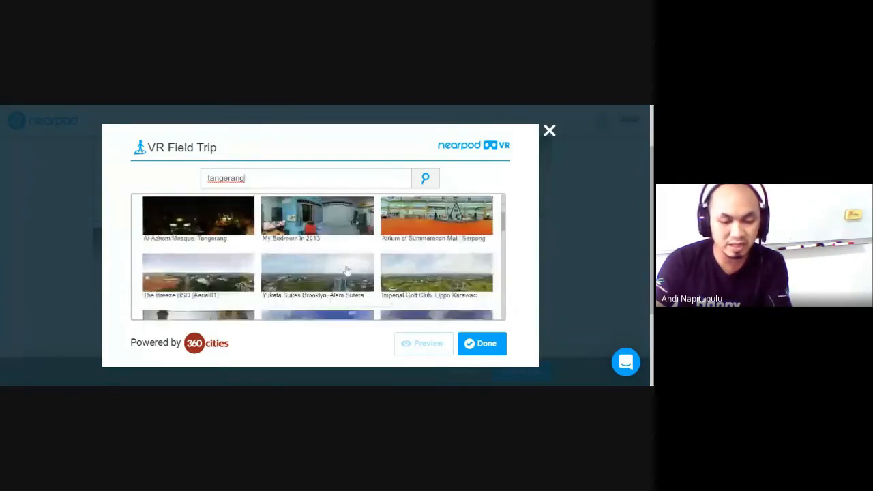
pyautogui.scroll(-1, 347, 271)
pyautogui.click(172, 238)
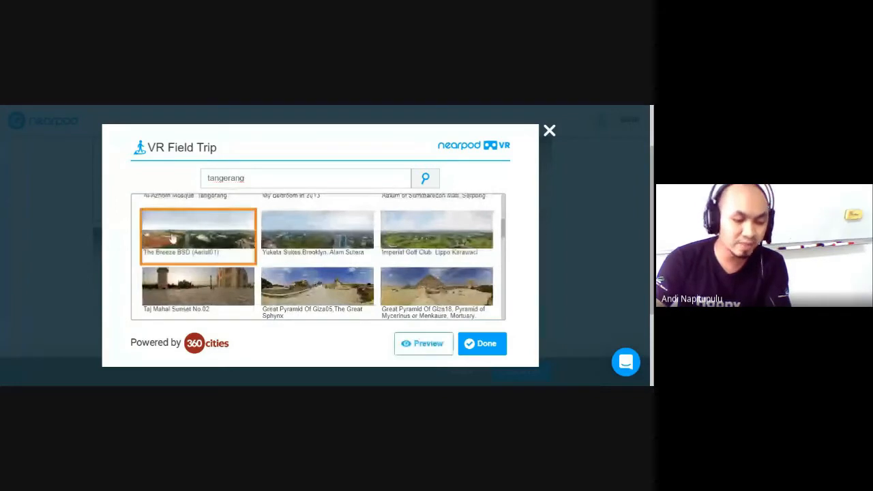
pyautogui.click(422, 351)
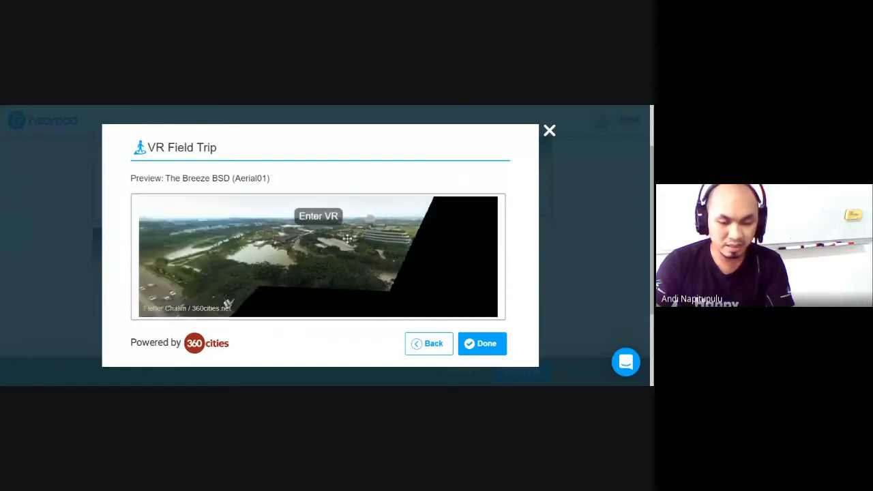
# Look around the The Breeze BSD (Aerial01) panorama and add the field trip to the lesson.
pyautogui.moveTo(352, 280); pyautogui.dragTo(236, 277)
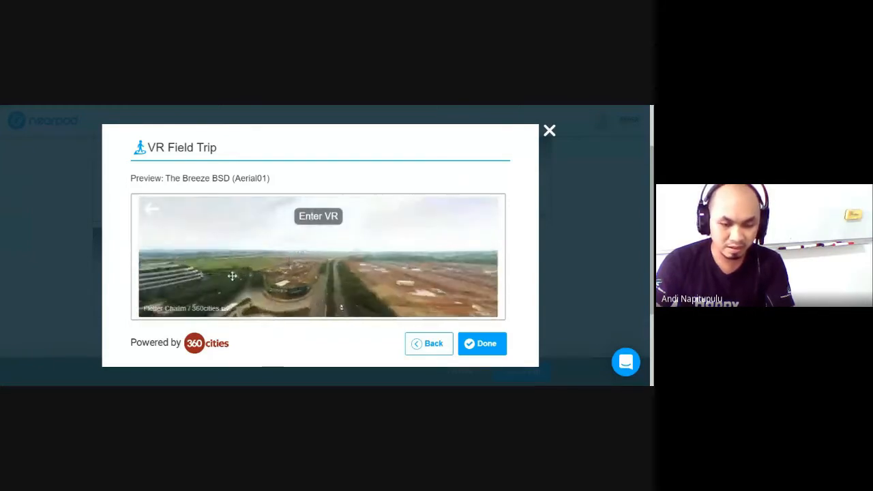
pyautogui.moveTo(368, 274); pyautogui.dragTo(293, 273)
pyautogui.moveTo(409, 275); pyautogui.dragTo(296, 271)
pyautogui.moveTo(422, 272); pyautogui.dragTo(310, 267)
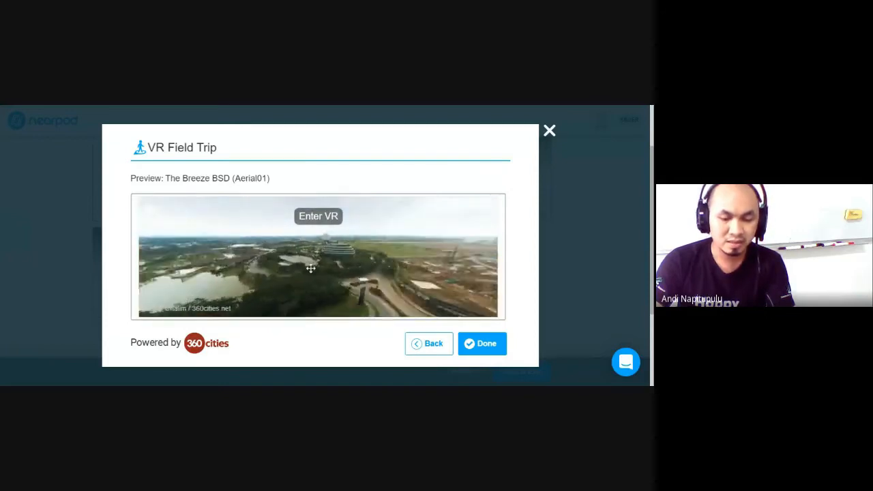
pyautogui.click(485, 344)
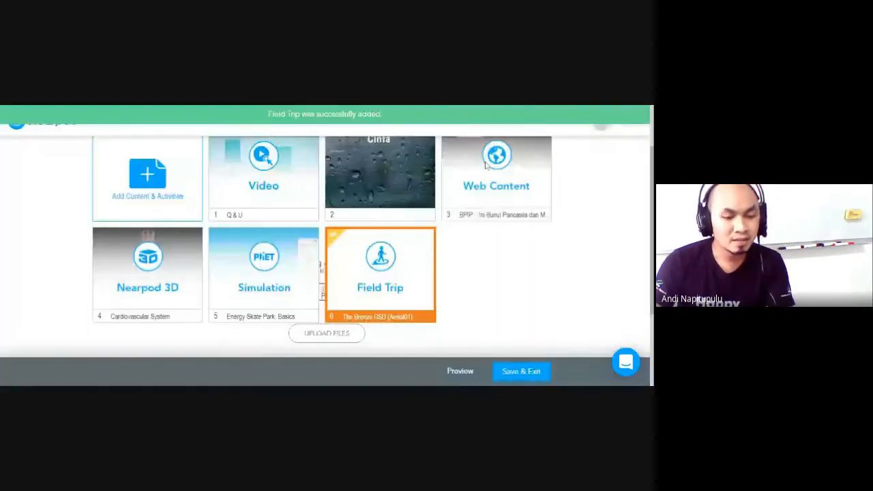
# Start adding a BBC Video and browse the Staff Picks category.
pyautogui.click(161, 184)
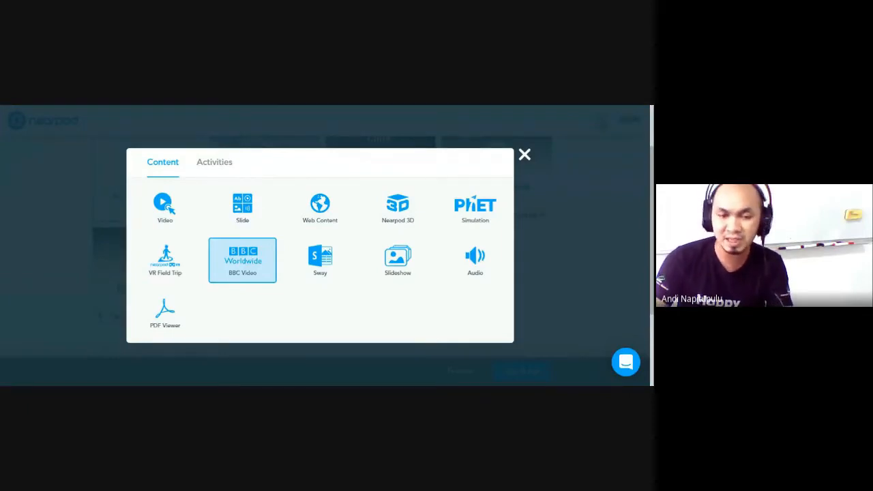
pyautogui.click(262, 277)
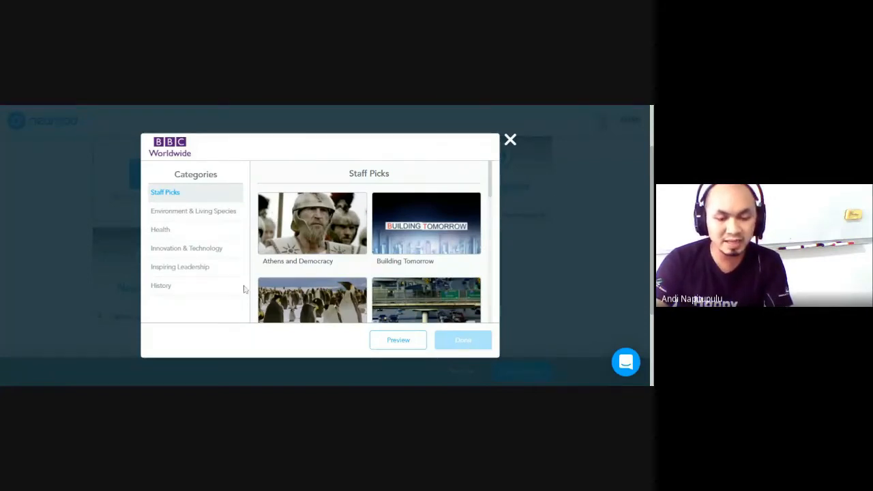
pyautogui.scroll(-3, 344, 237)
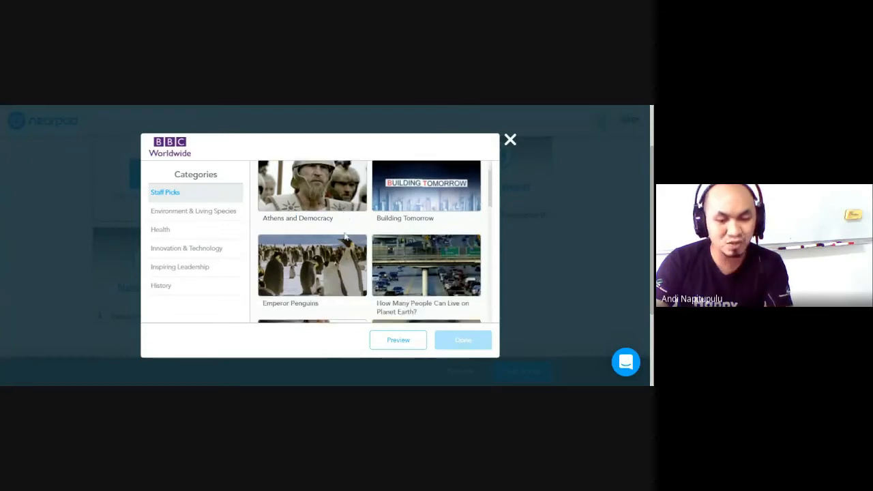
pyautogui.scroll(-2, 346, 238)
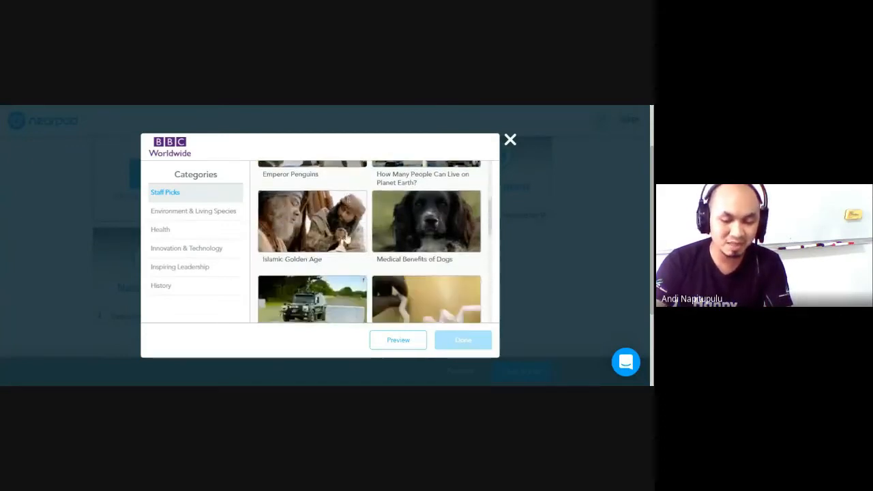
pyautogui.scroll(-3, 347, 238)
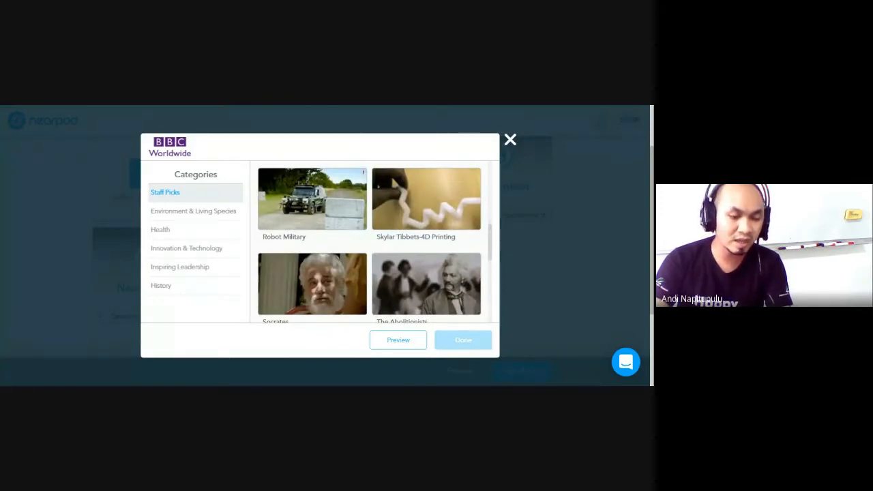
# Browse the History and Health BBC videos and add "Energy & Unusual Diet" from Health to the lesson.
pyautogui.click(171, 288)
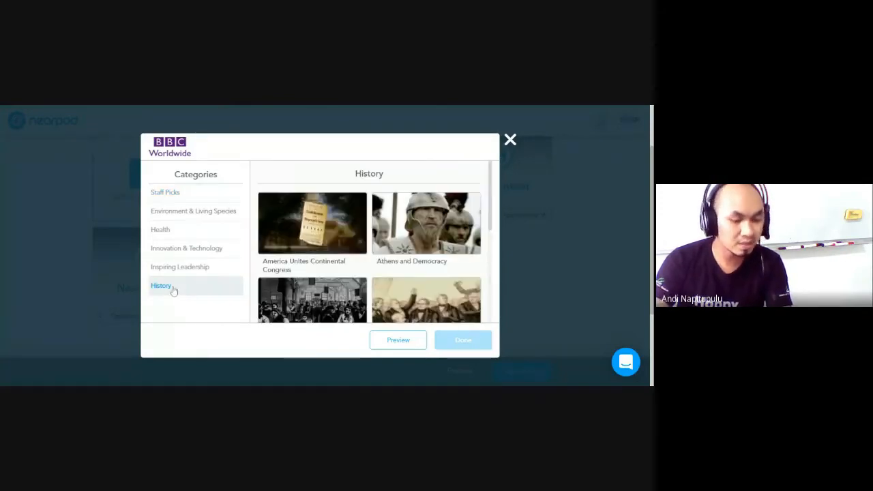
pyautogui.click(169, 236)
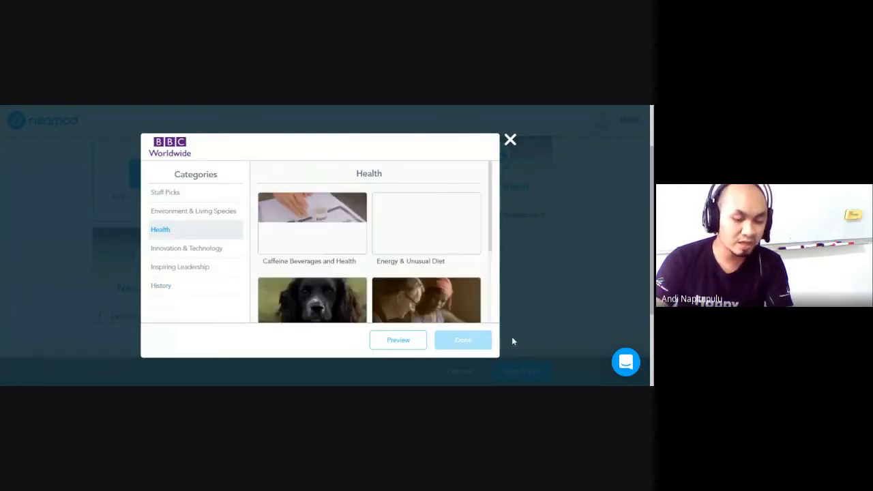
pyautogui.scroll(-2, 408, 244)
pyautogui.scroll(-1, 408, 244)
pyautogui.scroll(3, 382, 235)
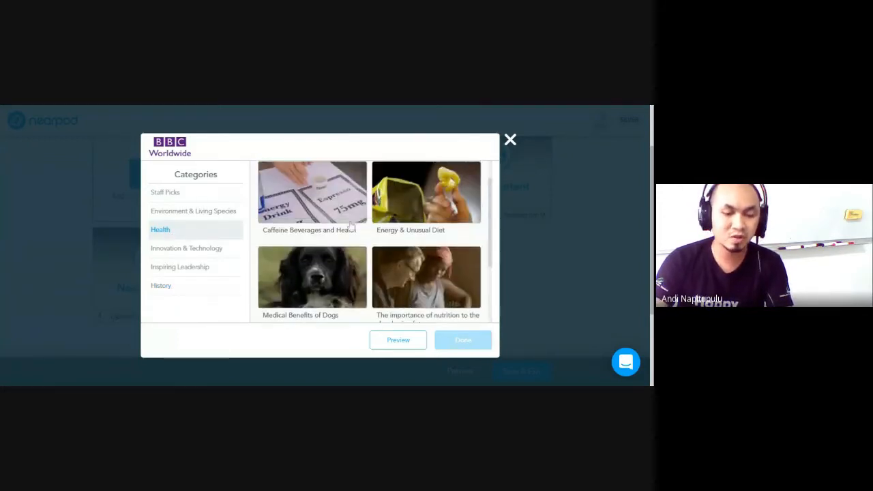
pyautogui.click(410, 203)
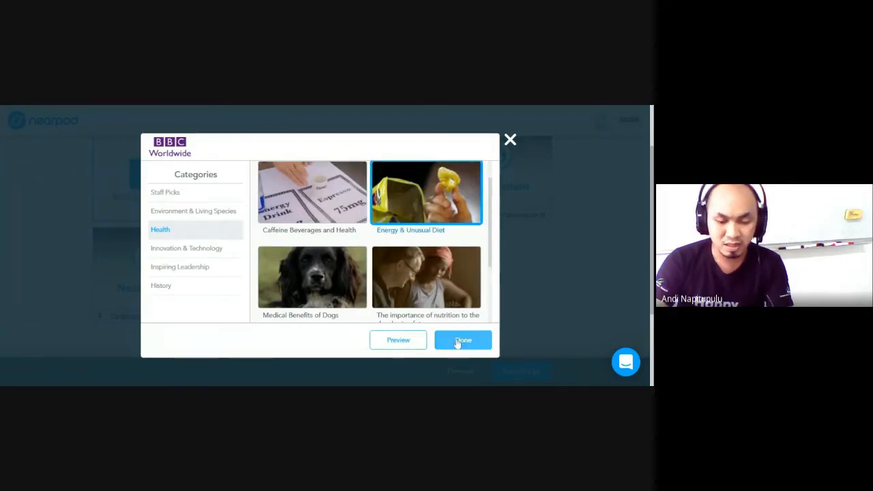
pyautogui.click(458, 341)
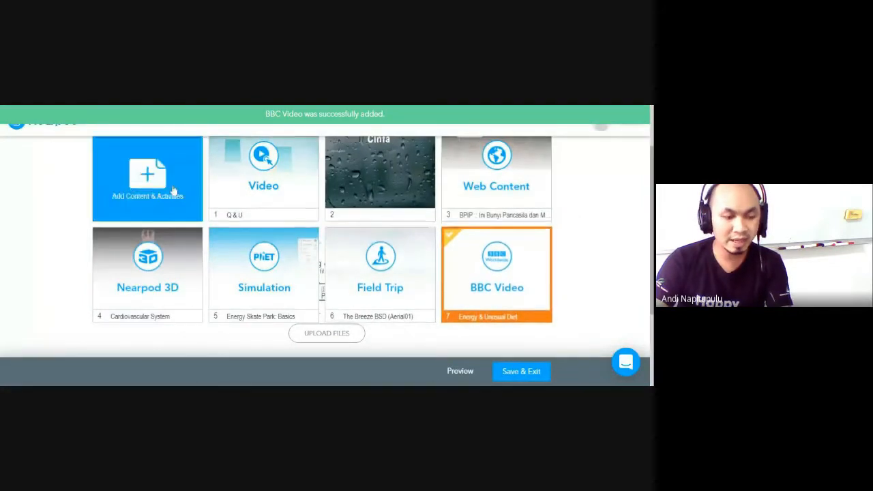
# Start adding a Sway, select Amphibians from the Animals category, and preview it.
pyautogui.click(153, 173)
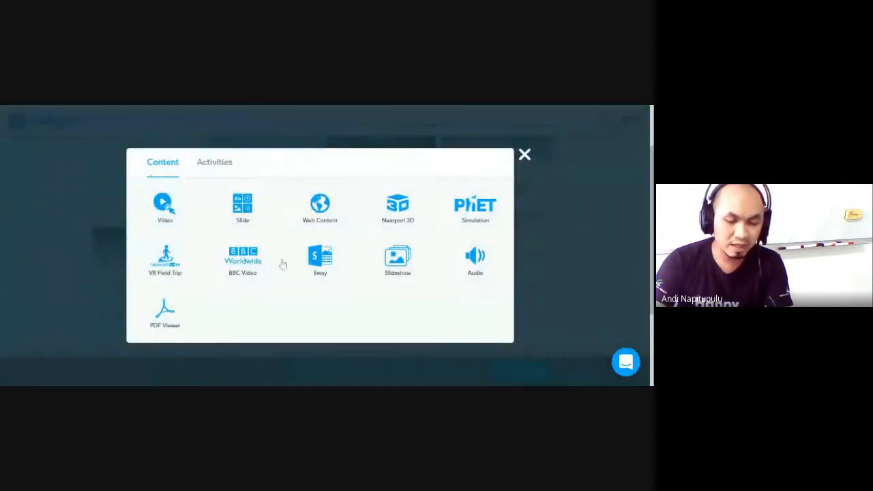
pyautogui.click(325, 272)
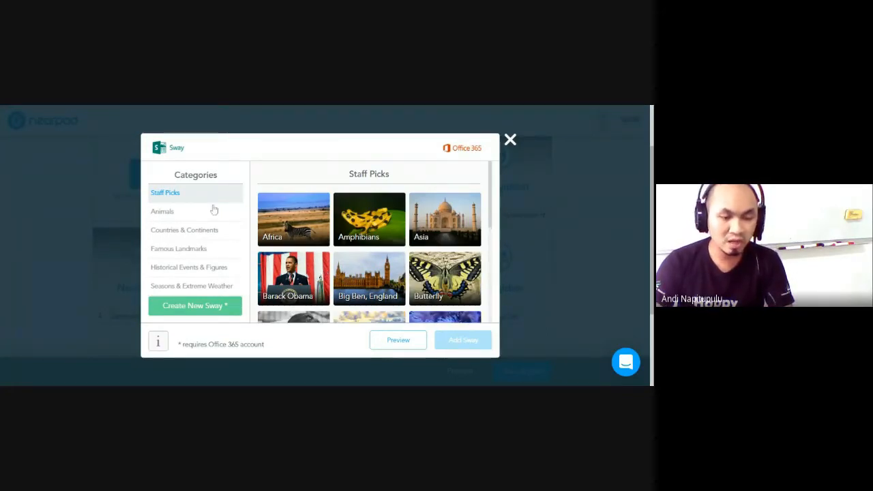
pyautogui.click(177, 213)
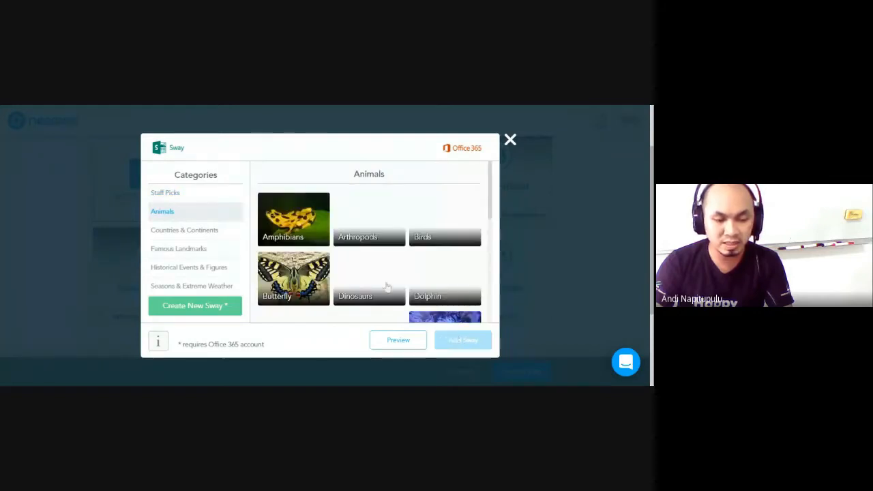
pyautogui.click(279, 224)
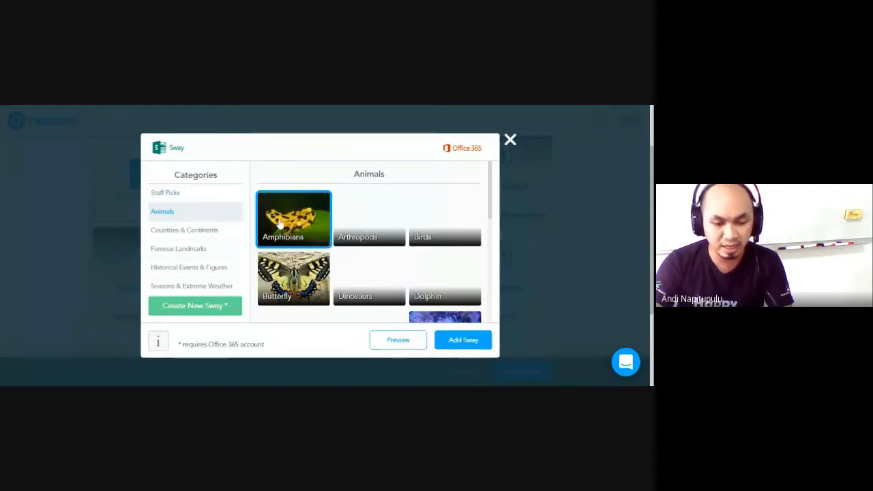
pyautogui.click(398, 340)
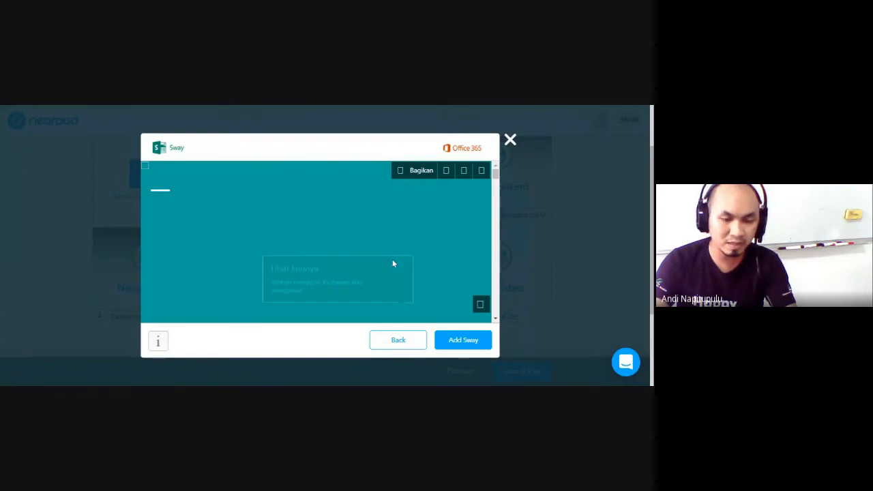
# Look through the Amphibians Sway as far as the Diet section, dismiss the scrolling hint, and add the Sway to the lesson.
pyautogui.scroll(-1, 394, 264)
pyautogui.scroll(1, 395, 261)
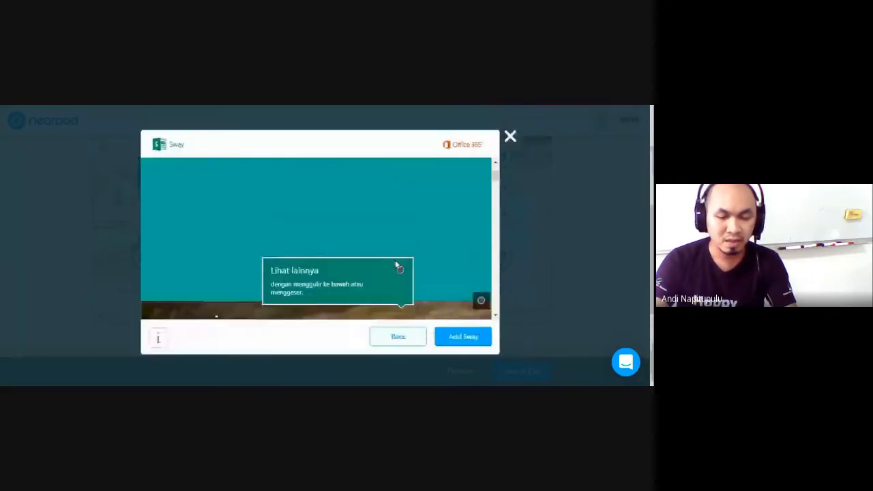
pyautogui.scroll(-5, 398, 265)
pyautogui.scroll(-5, 400, 266)
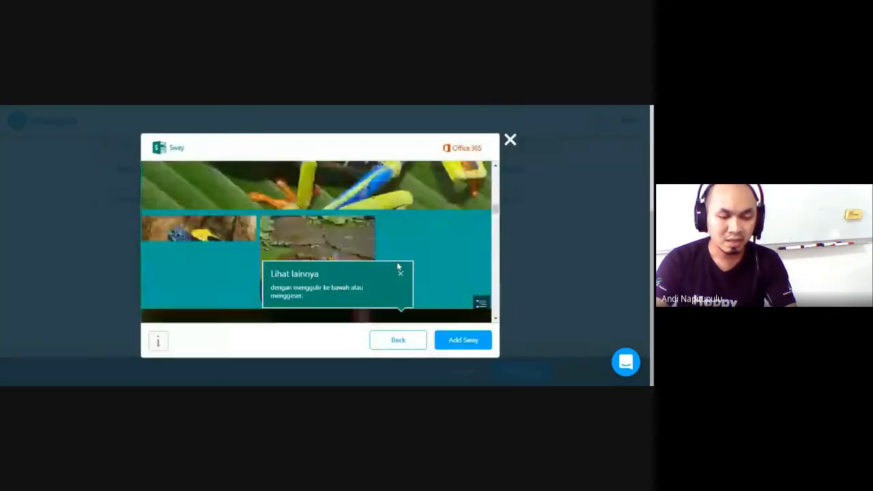
pyautogui.scroll(-3, 419, 258)
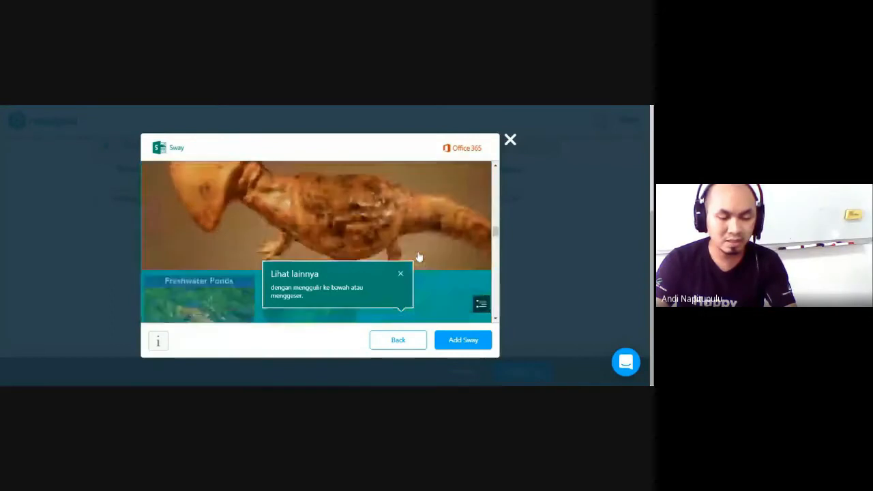
pyautogui.scroll(2, 417, 256)
pyautogui.scroll(-4, 402, 265)
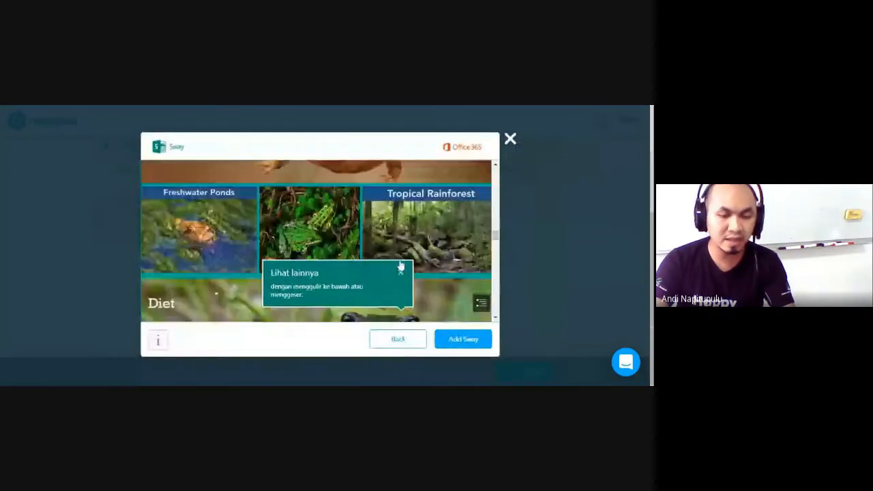
pyautogui.scroll(-2, 397, 261)
pyautogui.scroll(5, 390, 249)
pyautogui.scroll(-2, 389, 250)
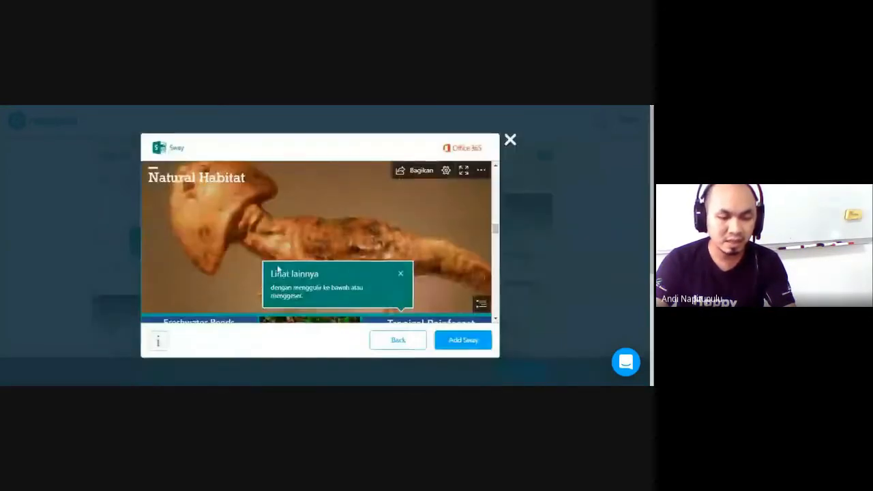
pyautogui.click(400, 274)
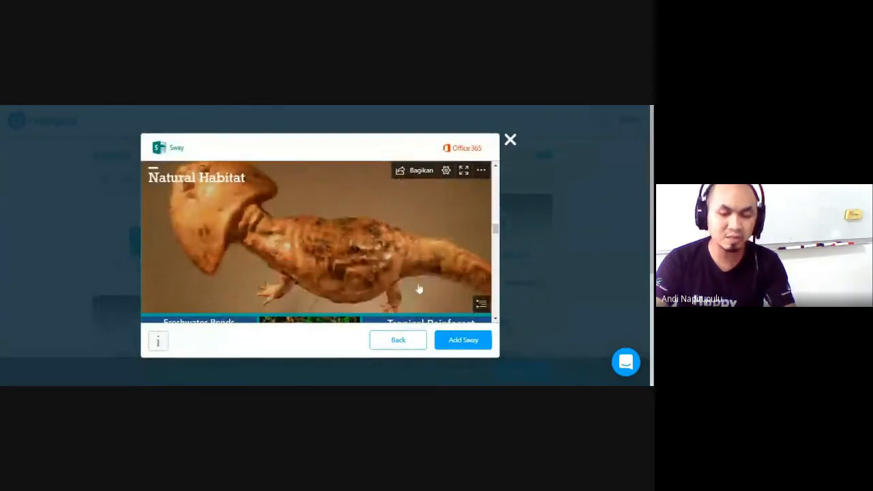
pyautogui.click(466, 341)
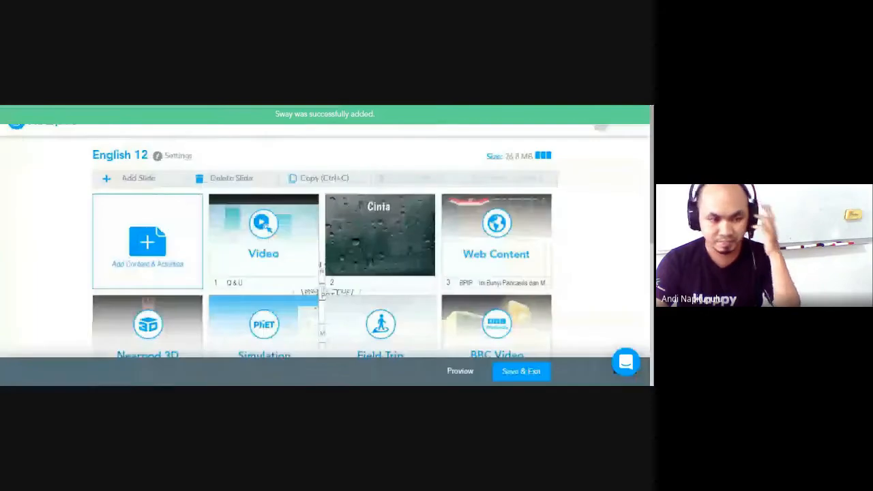
# Start adding a Slideshow and search Google images for "frog".
pyautogui.click(164, 236)
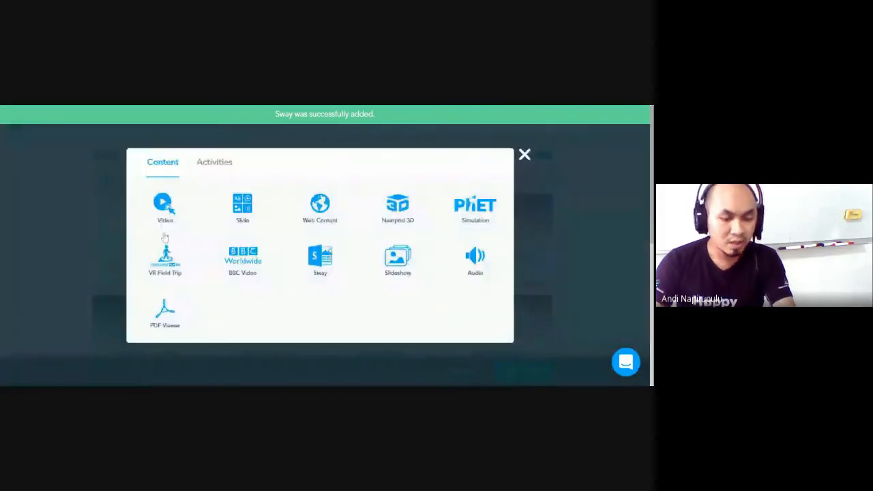
pyautogui.click(398, 263)
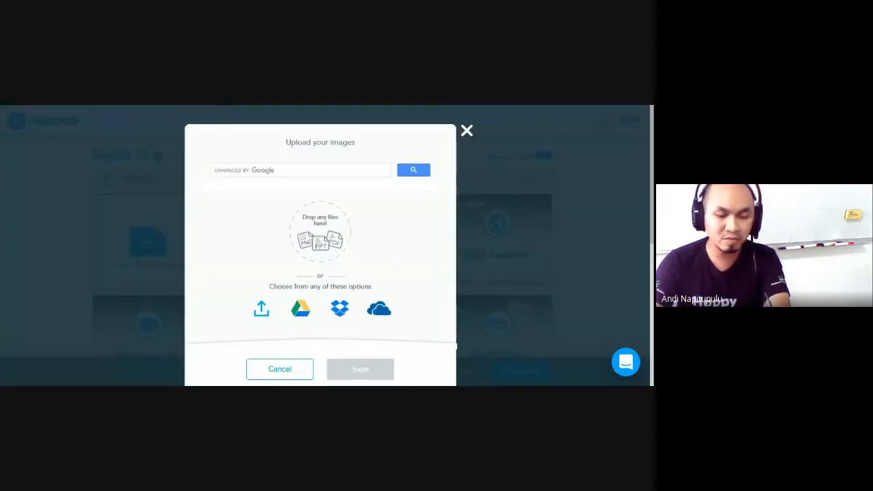
pyautogui.click(300, 171)
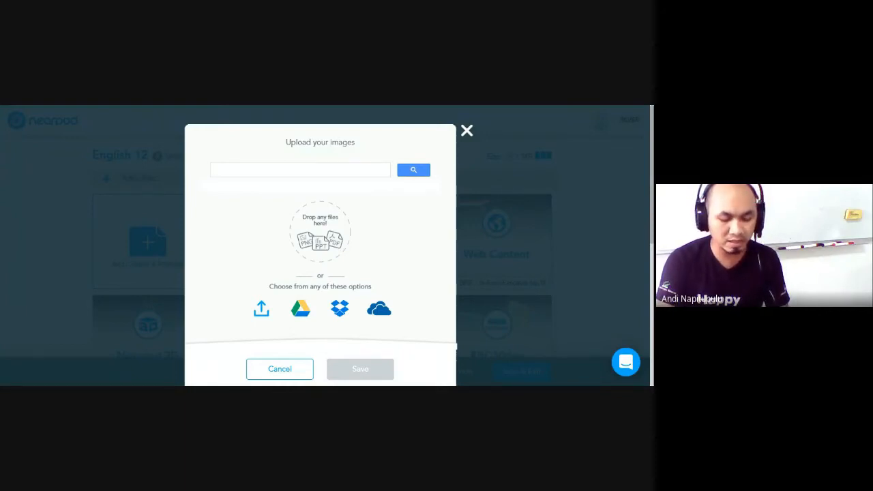
pyautogui.write('frog')
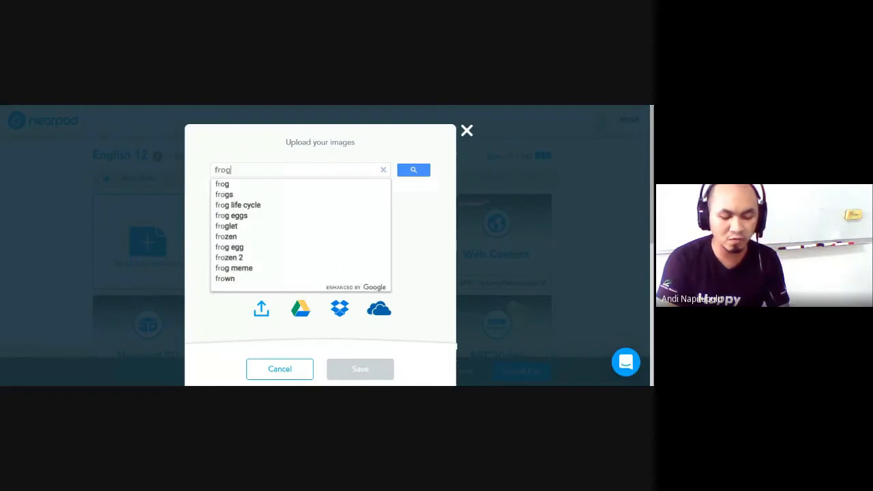
pyautogui.press('Return')
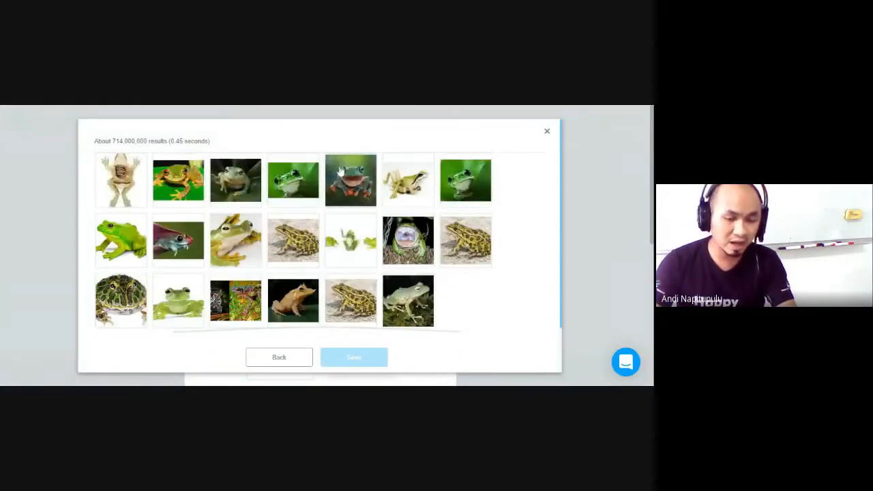
# Try to save three frog images to the slideshow: the second in the first row, and the fourth and sixth in the second.
pyautogui.click(166, 184)
pyautogui.click(292, 240)
pyautogui.click(408, 240)
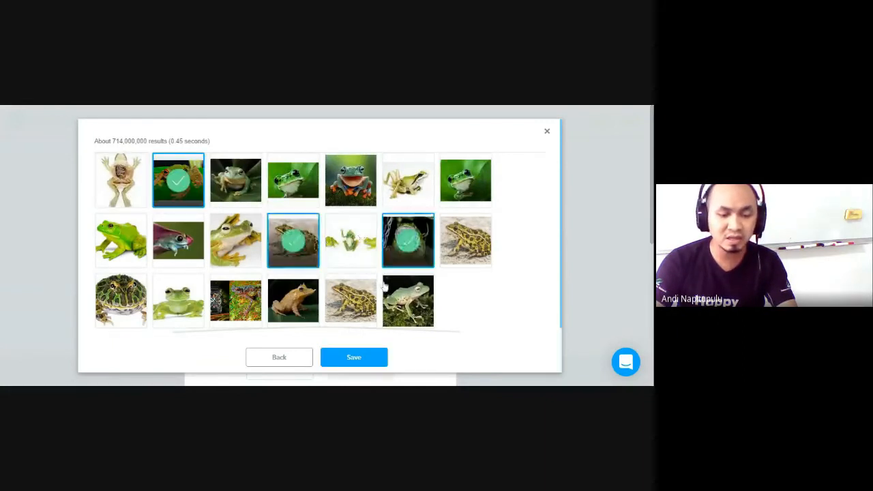
pyautogui.click(373, 360)
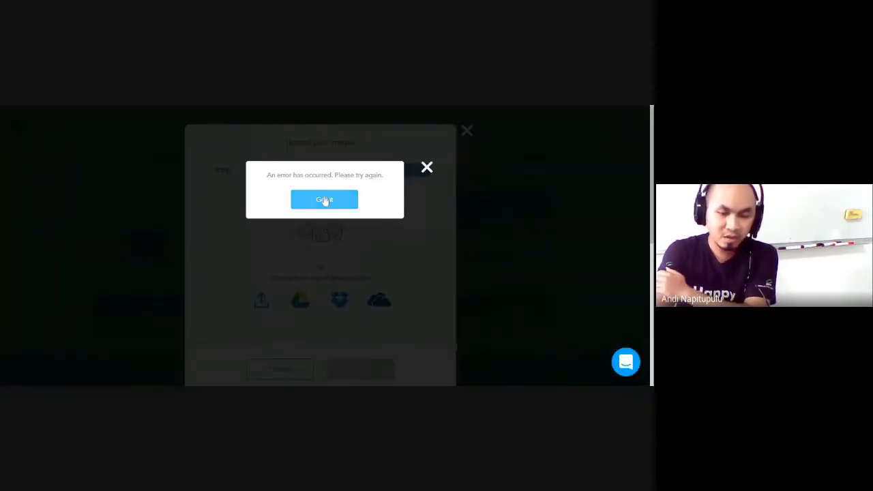
pyautogui.click(326, 200)
# Repeat the frog image search and save a slideshow with the first row's third image and the second row's second image.
pyautogui.click(426, 174)
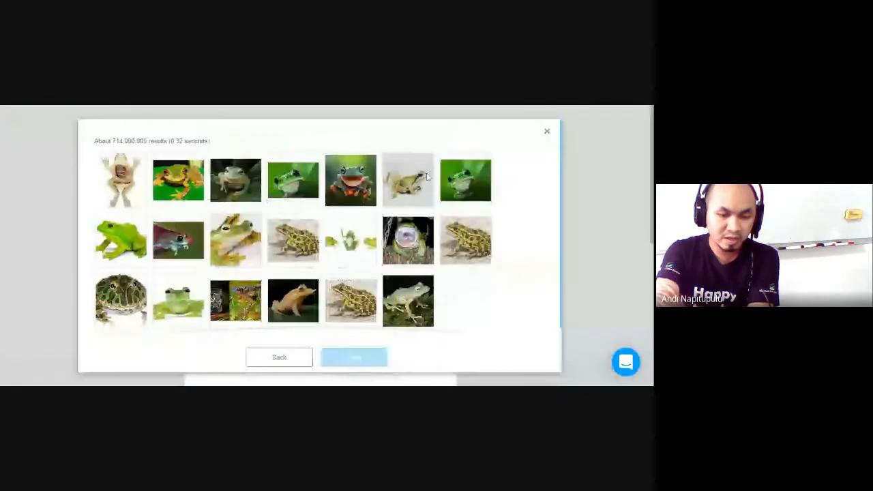
pyautogui.click(221, 192)
pyautogui.click(178, 240)
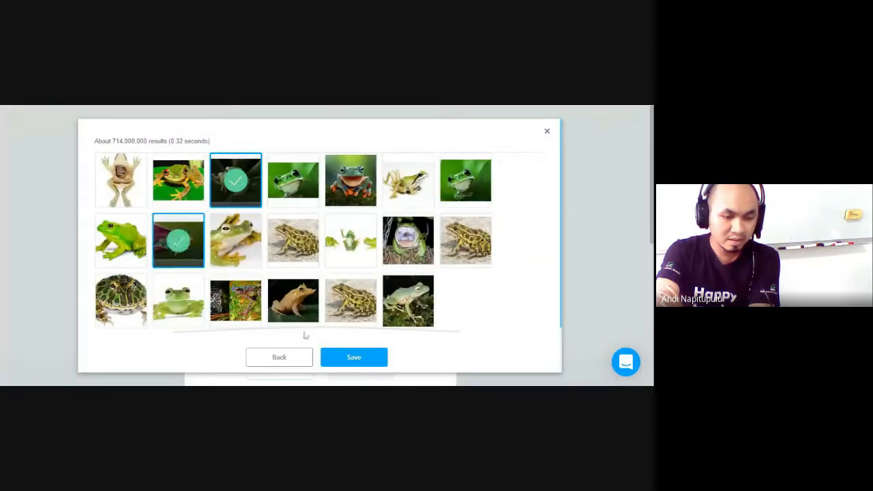
pyautogui.click(373, 358)
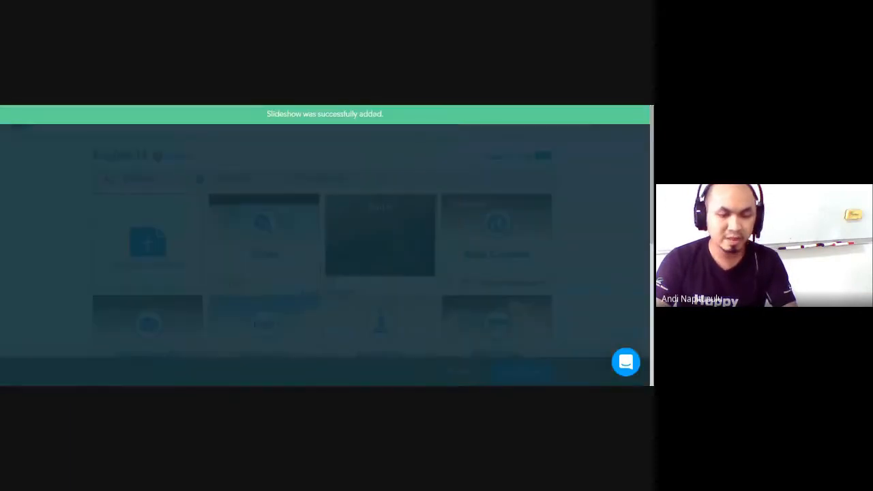
# Add an Audio item to the lesson by uploading an audio file from the computer.
pyautogui.scroll(-4, 125, 276)
pyautogui.scroll(3, 125, 266)
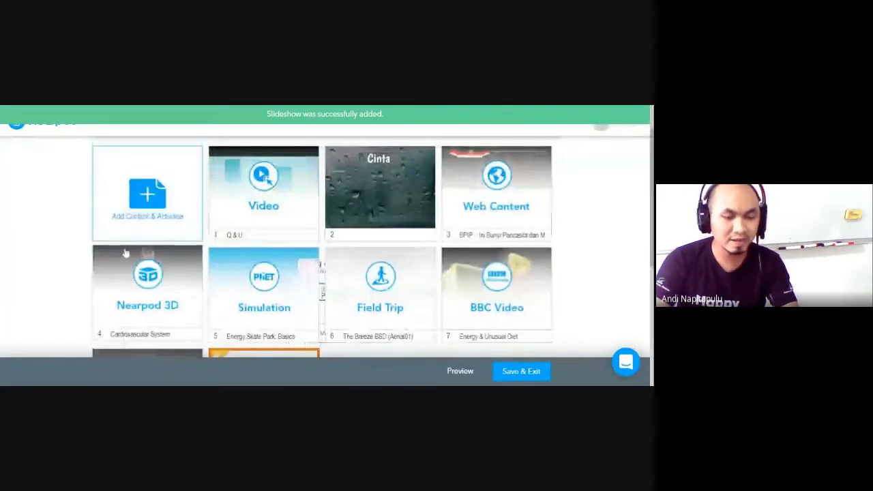
pyautogui.click(132, 210)
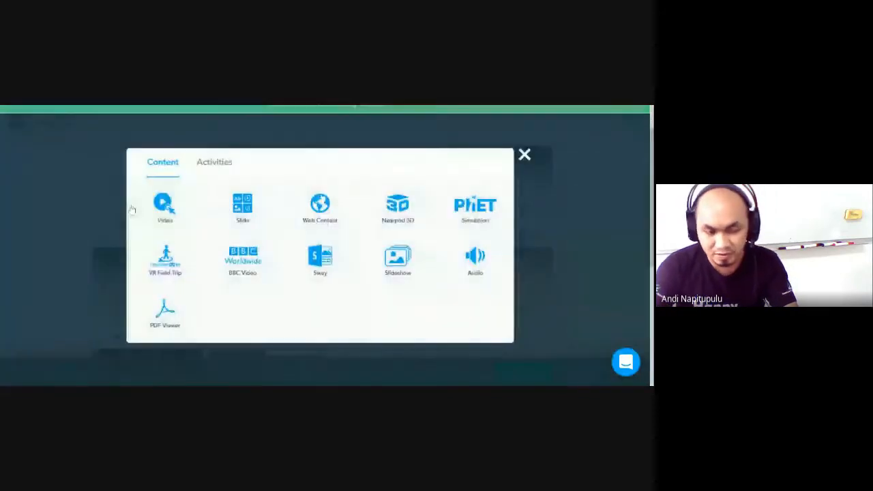
pyautogui.click(461, 250)
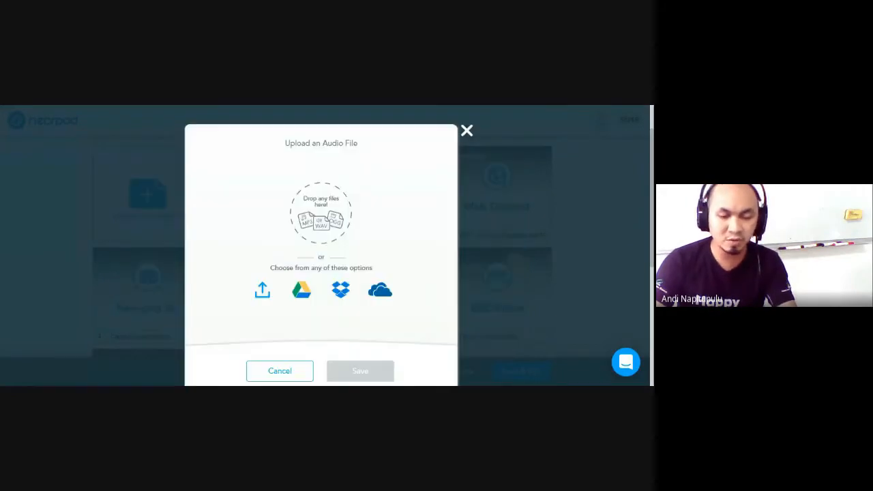
pyautogui.click(261, 297)
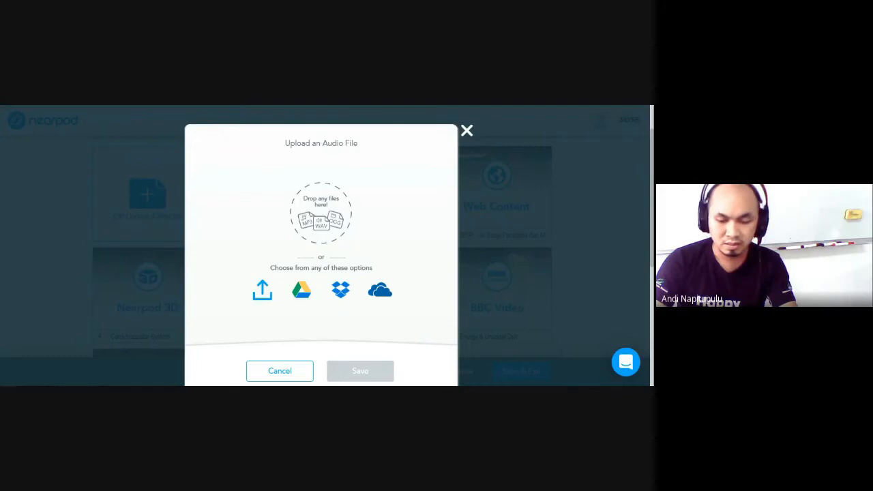
pyautogui.click(518, 282)
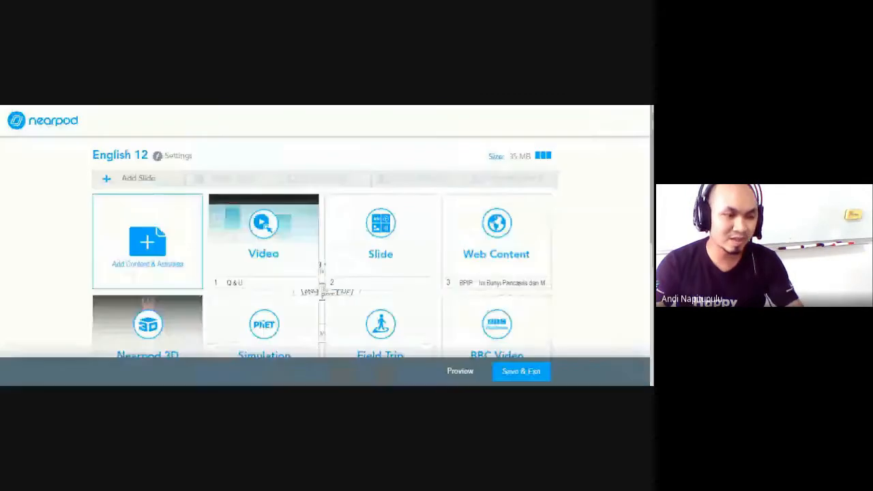
# Add a PDF Viewer item to the lesson with an uploaded PDF file.
pyautogui.scroll(-5, 440, 223)
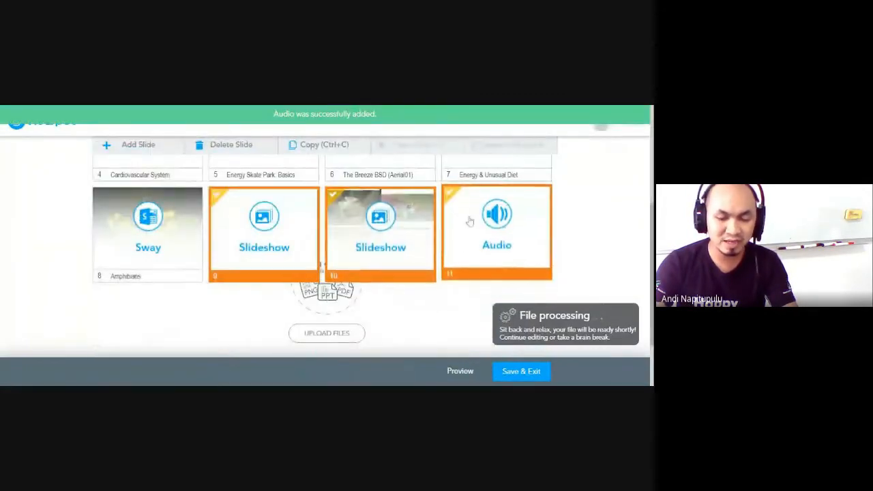
pyautogui.scroll(5, 182, 264)
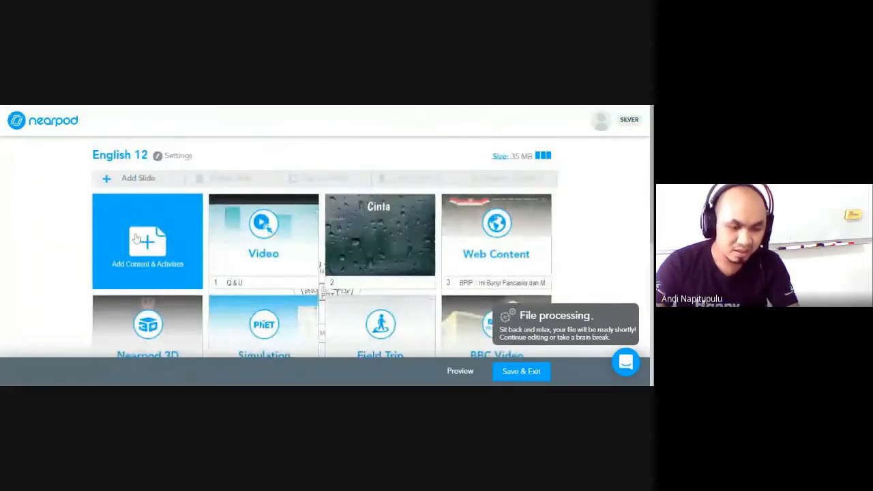
pyautogui.click(136, 239)
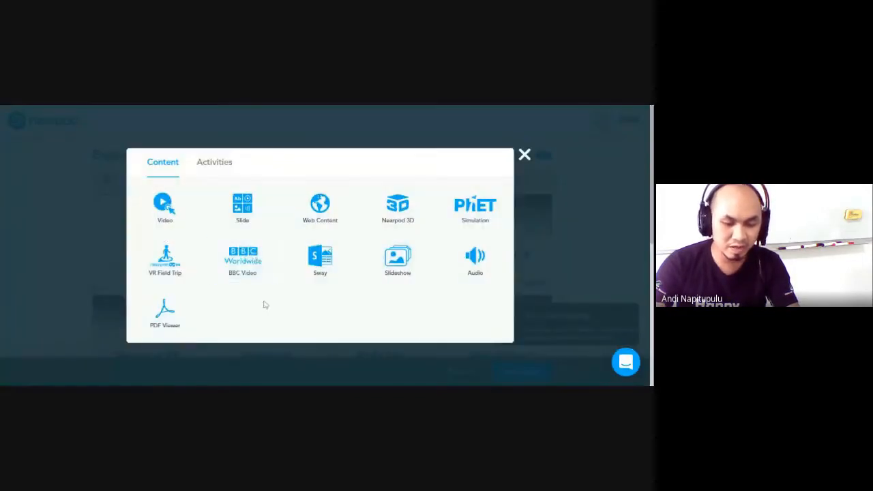
pyautogui.click(162, 313)
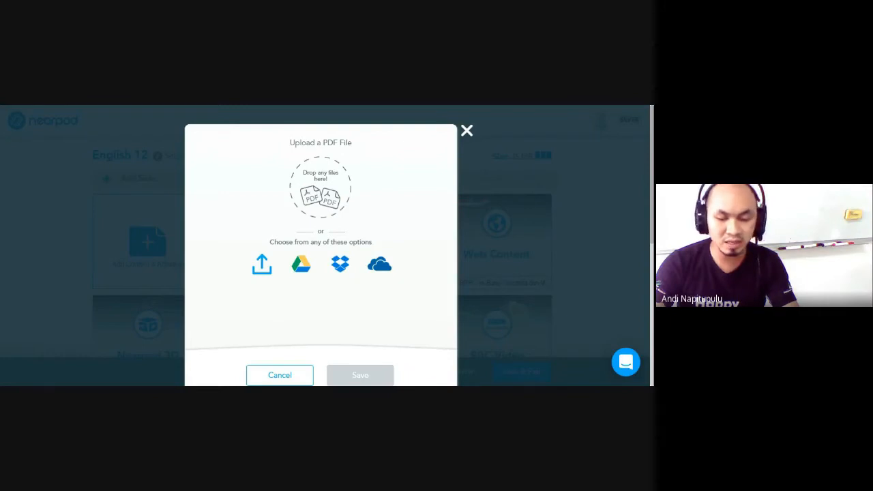
pyautogui.click(498, 281)
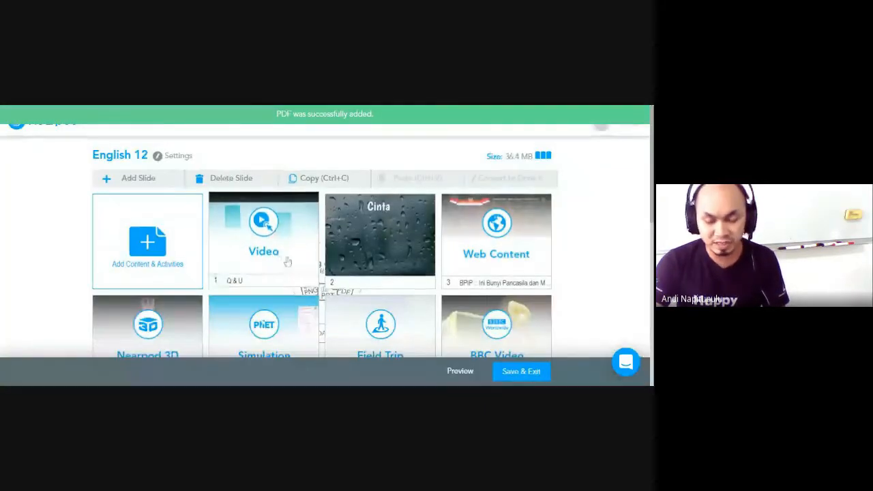
# Start a Time to Climb activity and enter "1 + 1 = ...." as its first question.
pyautogui.scroll(-1, 546, 287)
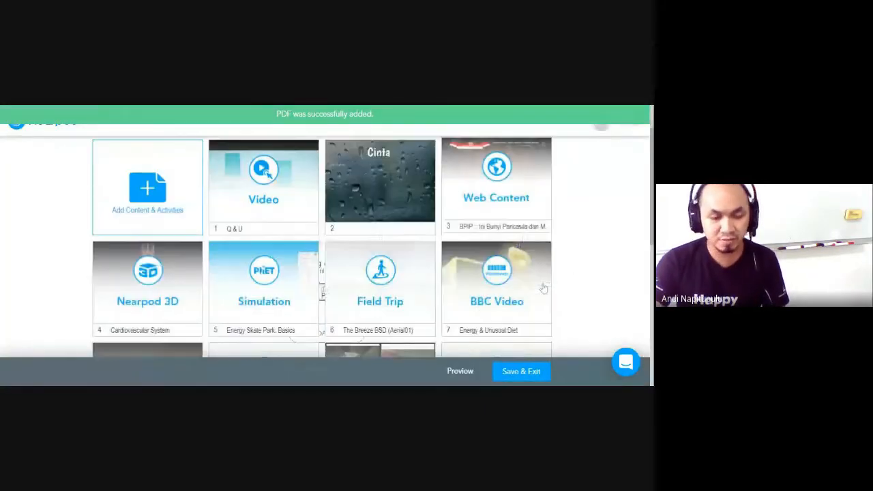
pyautogui.scroll(-2, 543, 289)
pyautogui.scroll(3, 112, 261)
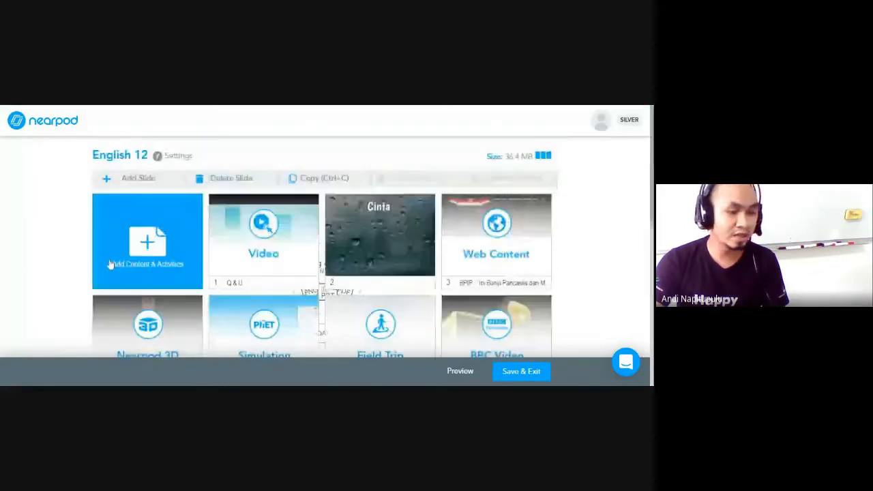
pyautogui.click(110, 263)
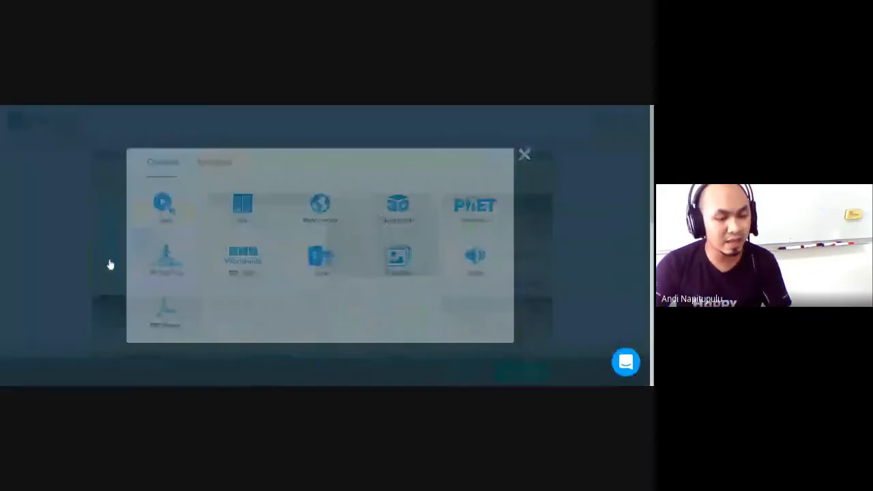
pyautogui.click(230, 163)
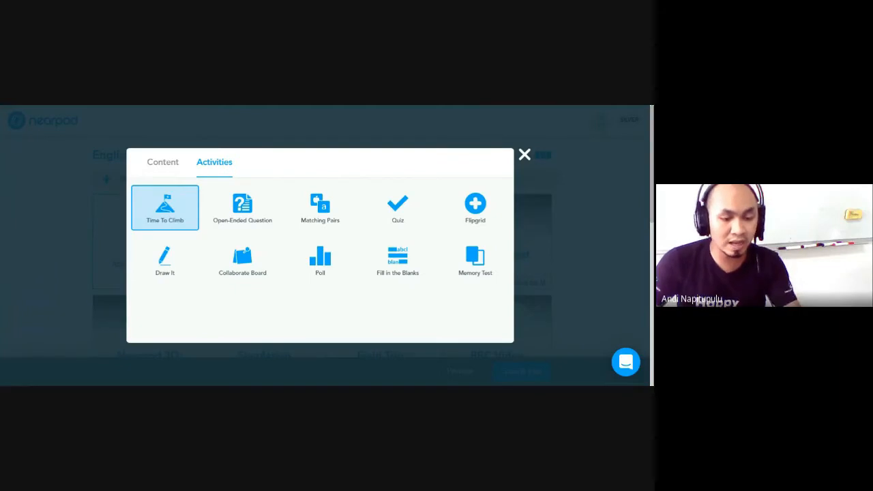
pyautogui.click(165, 209)
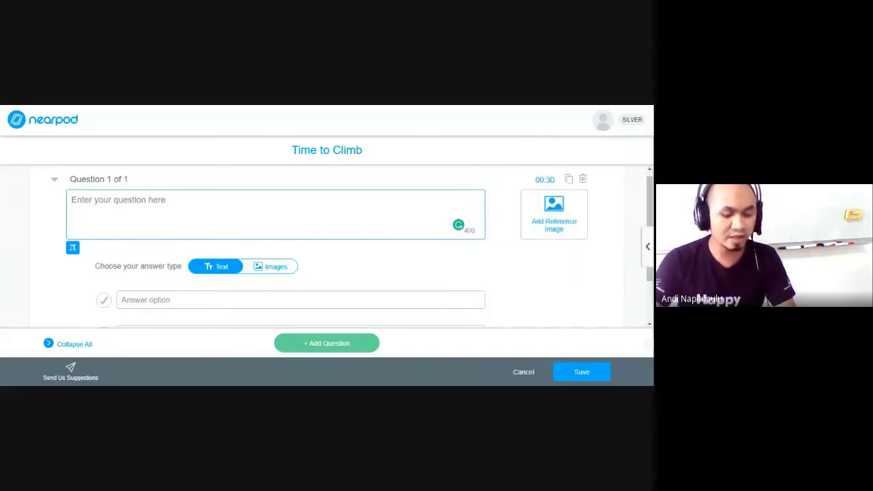
pyautogui.write('1 + ')
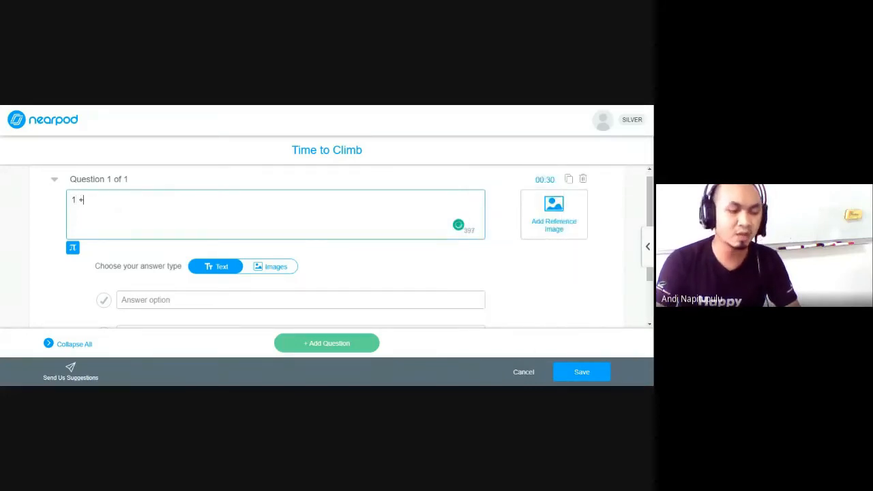
pyautogui.write('1 = ....')
pyautogui.scroll(-1, 185, 263)
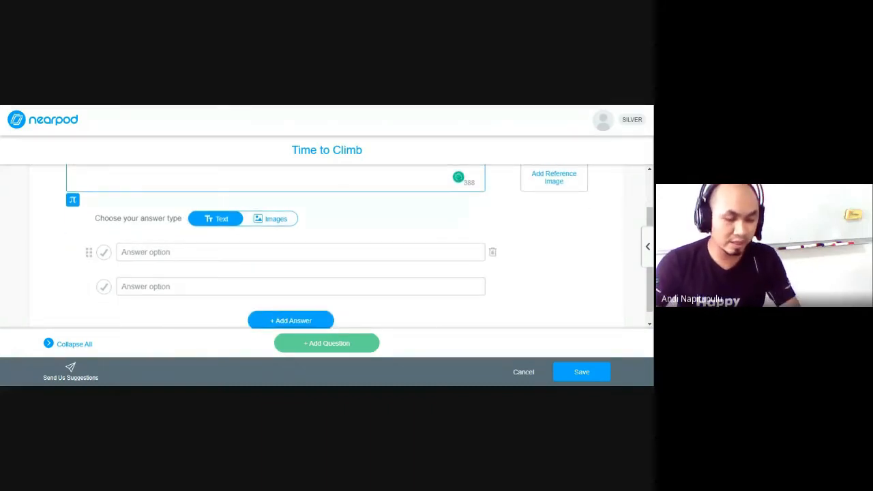
# Enter the text answers 3, 2 and 1 for the question and mark 2 as the correct answer.
pyautogui.click(185, 253)
pyautogui.write('3')
pyautogui.press('Tab')
pyautogui.write('2')
pyautogui.click(290, 320)
pyautogui.write('1')
pyautogui.click(156, 311)
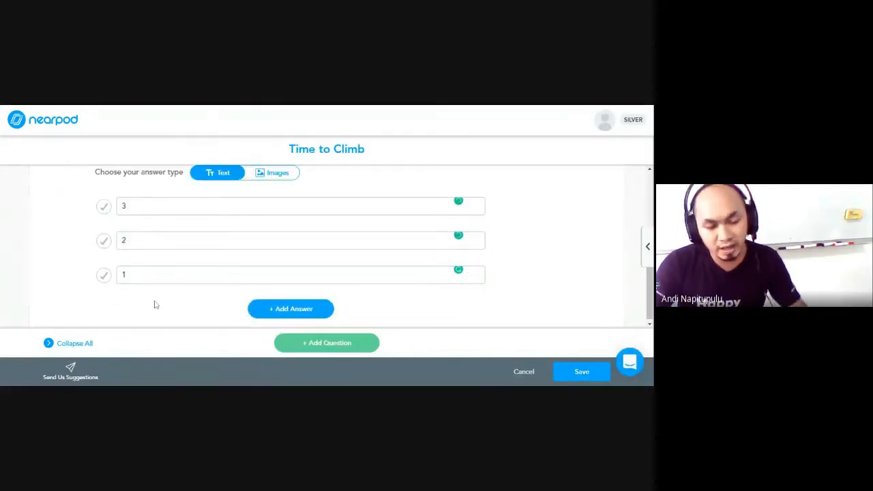
pyautogui.click(104, 241)
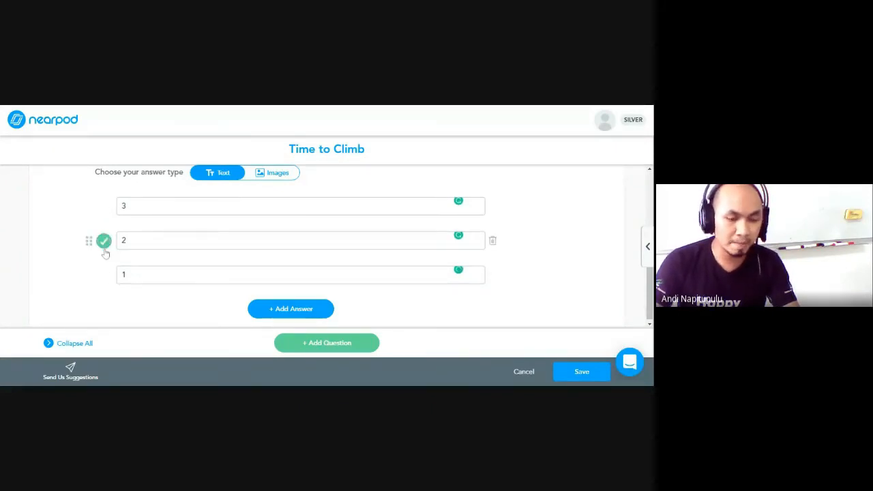
# Set the question's timer to 10 seconds and save the Time to Climb activity.
pyautogui.scroll(1, 578, 299)
pyautogui.scroll(1, 577, 299)
pyautogui.scroll(-1, 577, 299)
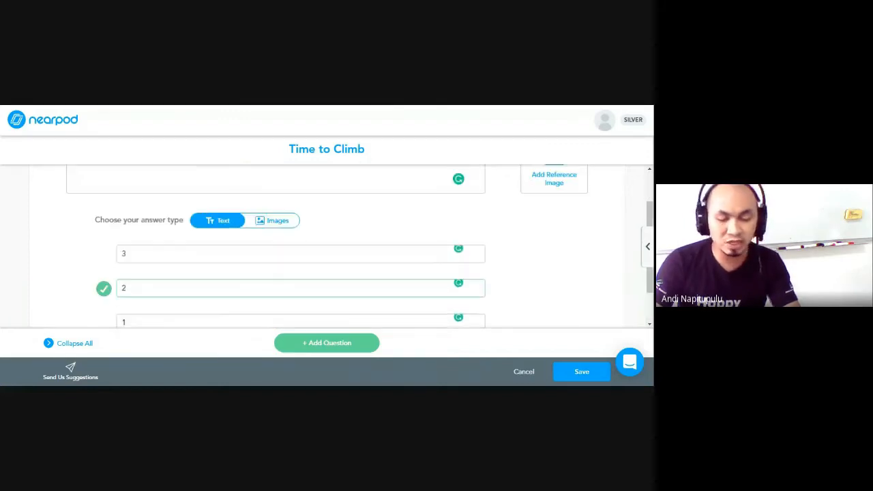
pyautogui.scroll(1, 332, 246)
pyautogui.scroll(-1, 333, 246)
pyautogui.scroll(1, 333, 246)
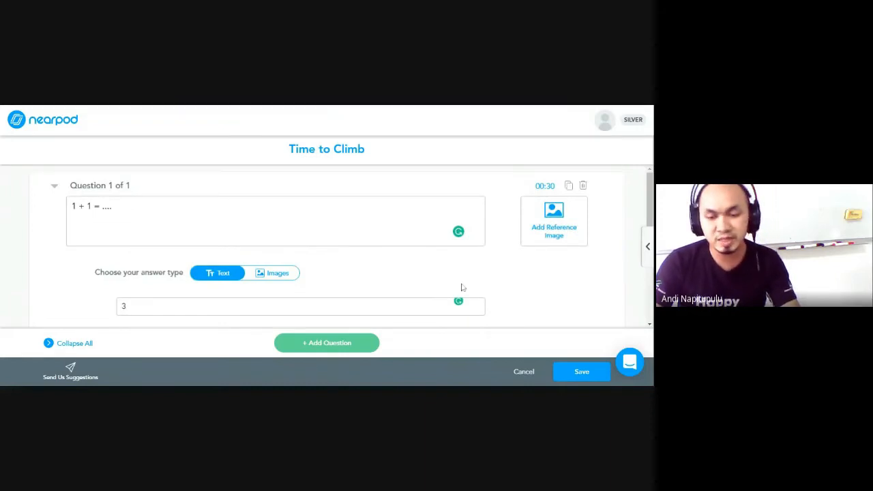
pyautogui.click(545, 186)
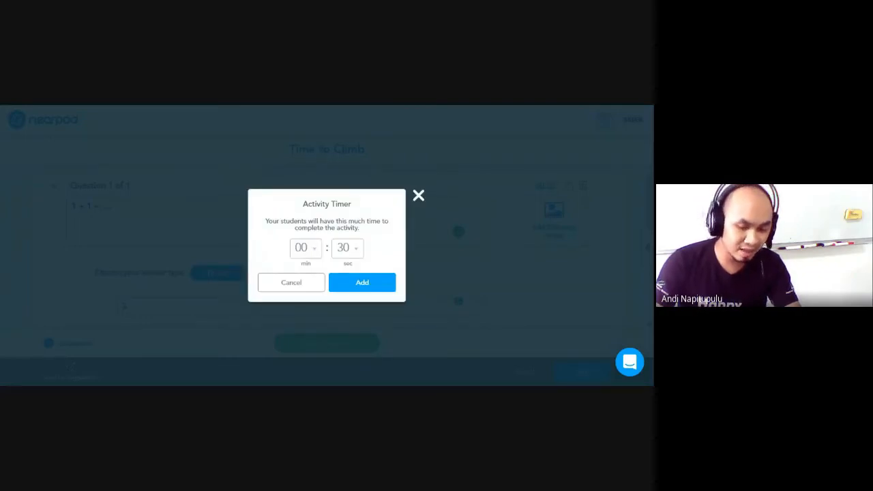
pyautogui.click(344, 307)
pyautogui.click(359, 282)
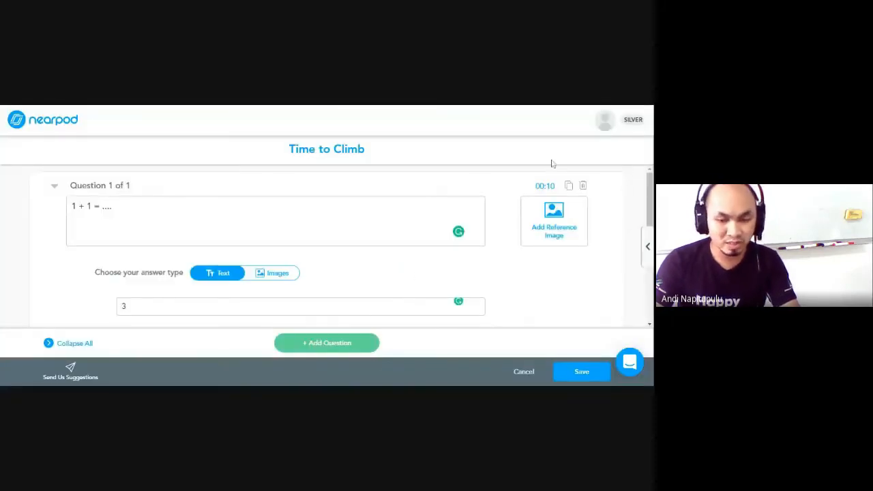
pyautogui.scroll(-2, 341, 273)
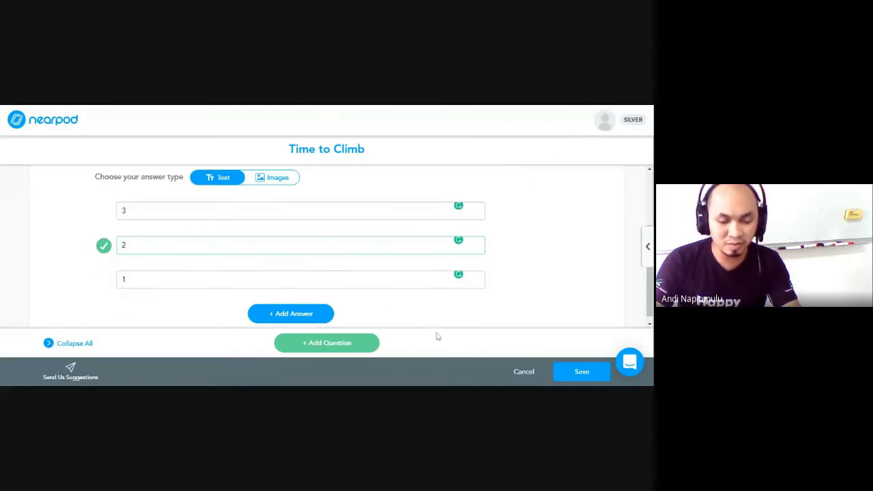
pyautogui.click(335, 348)
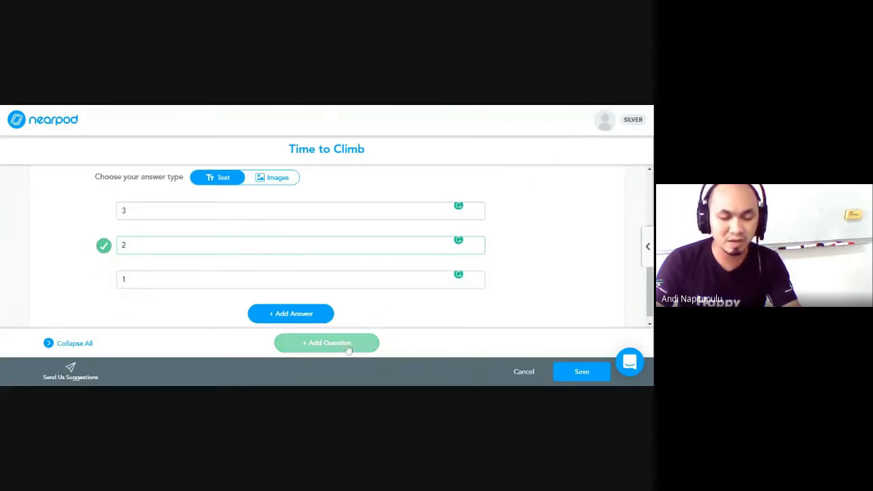
pyautogui.click(581, 372)
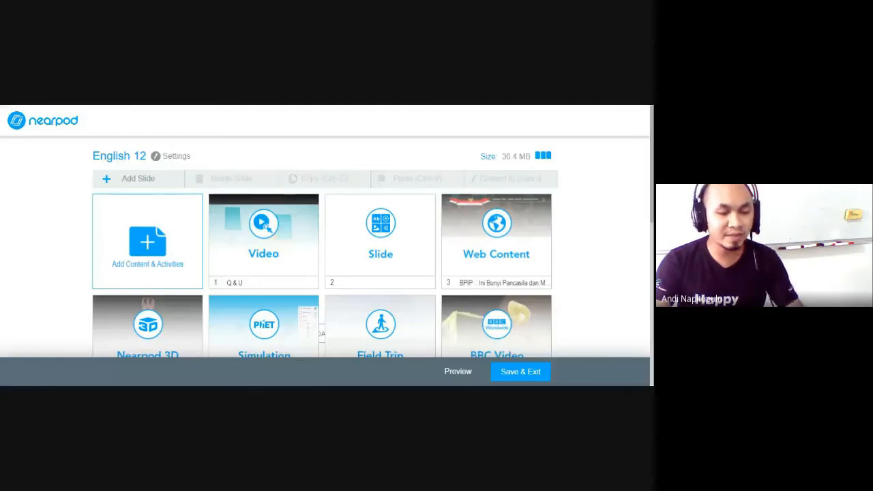
# Create an Open-Ended Question reading "What do you think about love?" and enable student audio recordings for it.
pyautogui.click(148, 252)
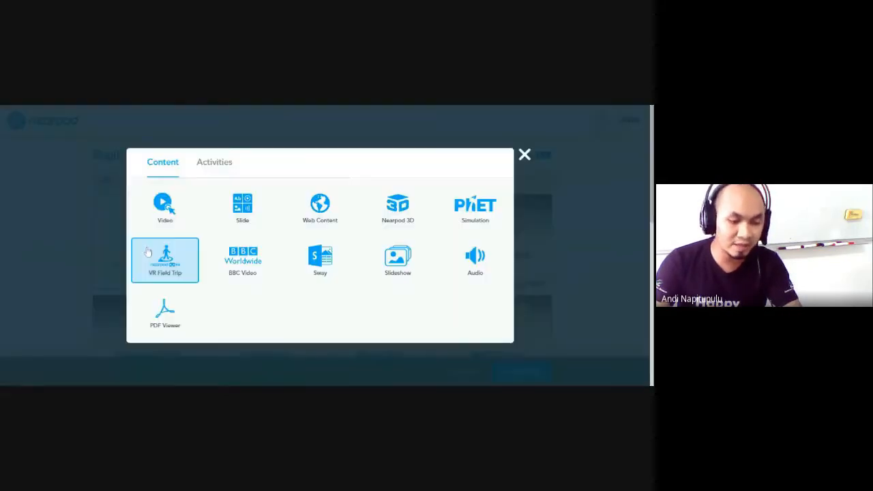
pyautogui.click(210, 160)
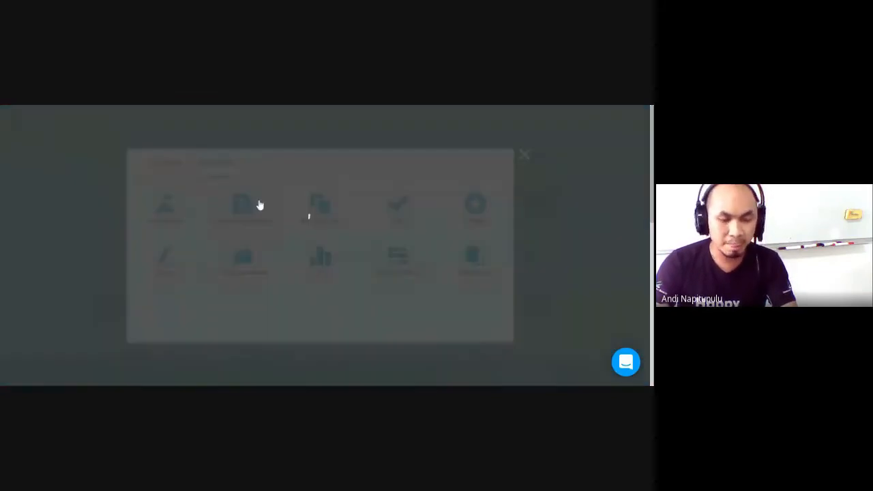
pyautogui.click(260, 206)
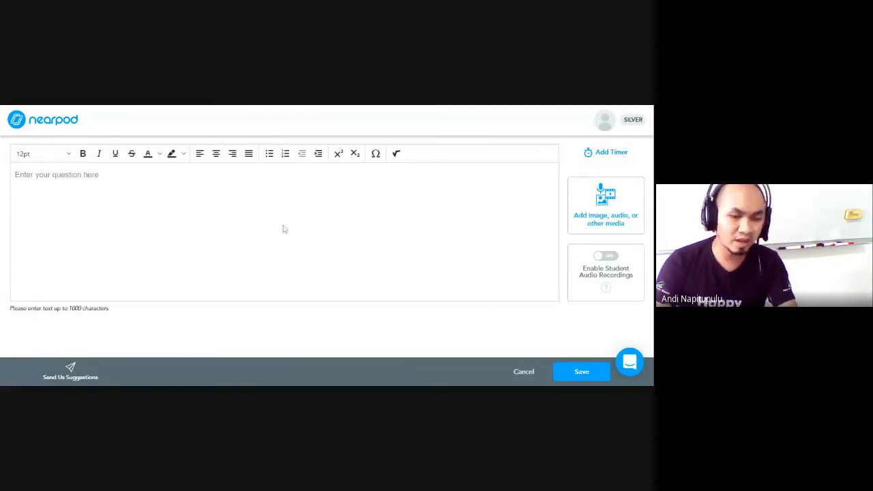
pyautogui.click(163, 184)
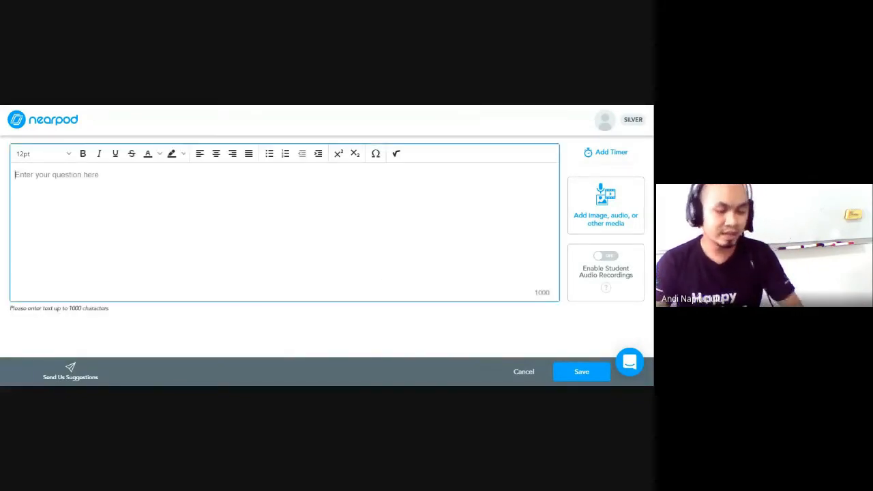
pyautogui.write('W')
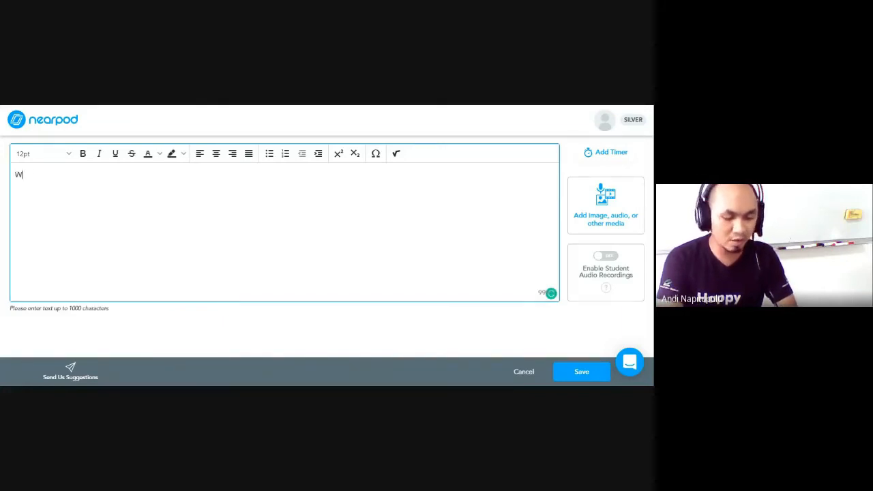
pyautogui.write('ahat do you')
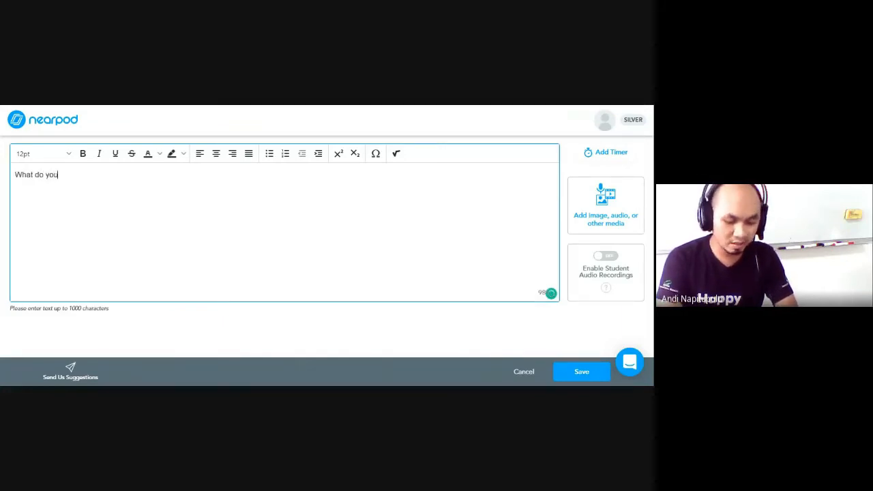
pyautogui.write(' think ab')
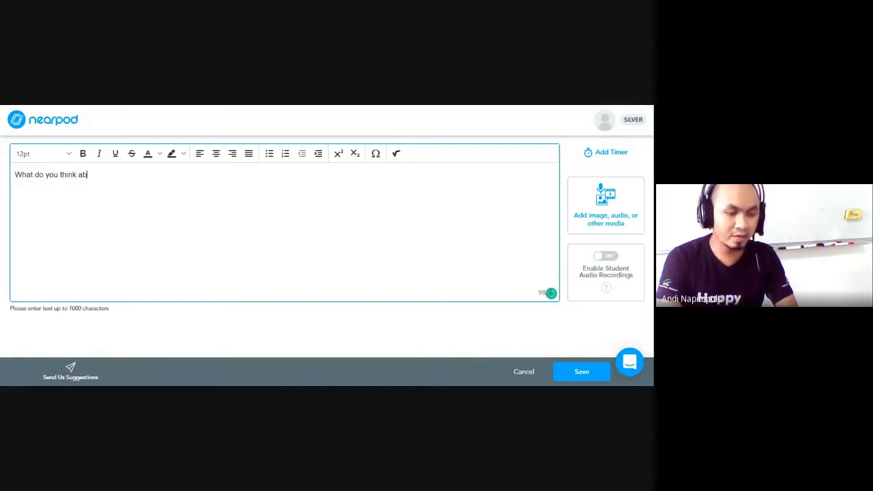
pyautogui.write('out love?')
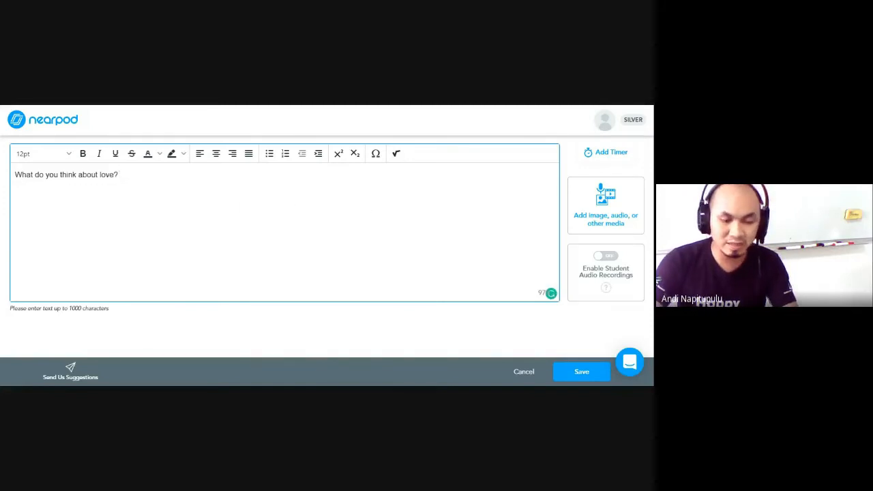
pyautogui.click(609, 259)
pyautogui.click(610, 259)
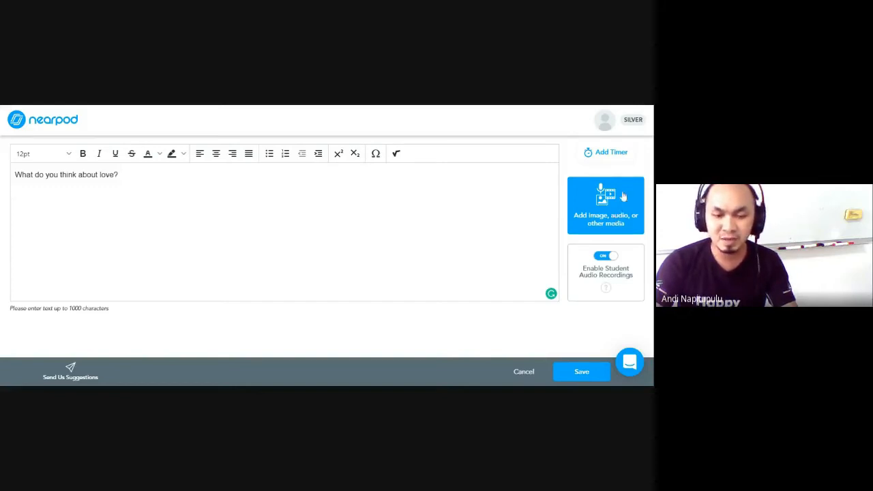
# Add a 30-second activity timer to the open-ended question and save it to the lesson.
pyautogui.click(617, 155)
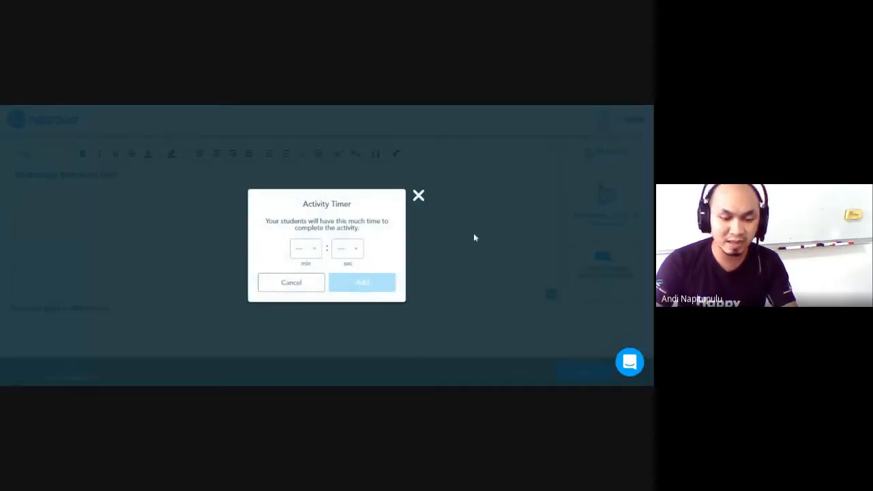
pyautogui.click(353, 249)
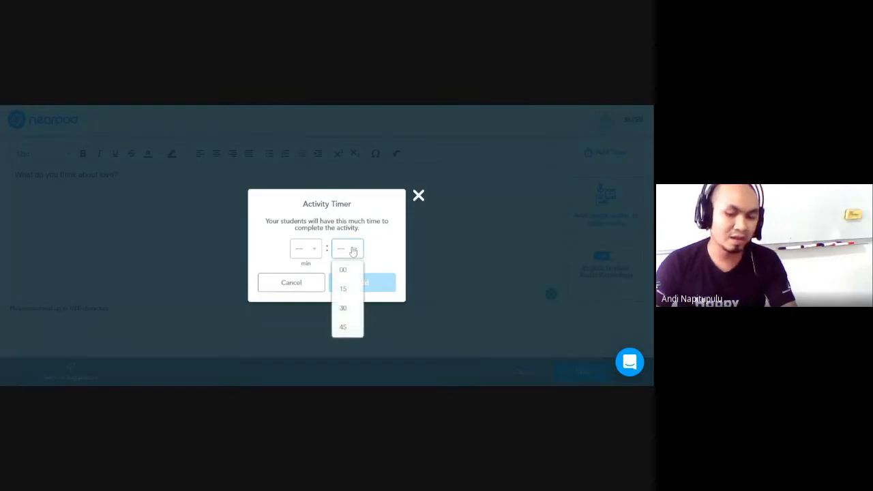
pyautogui.click(345, 308)
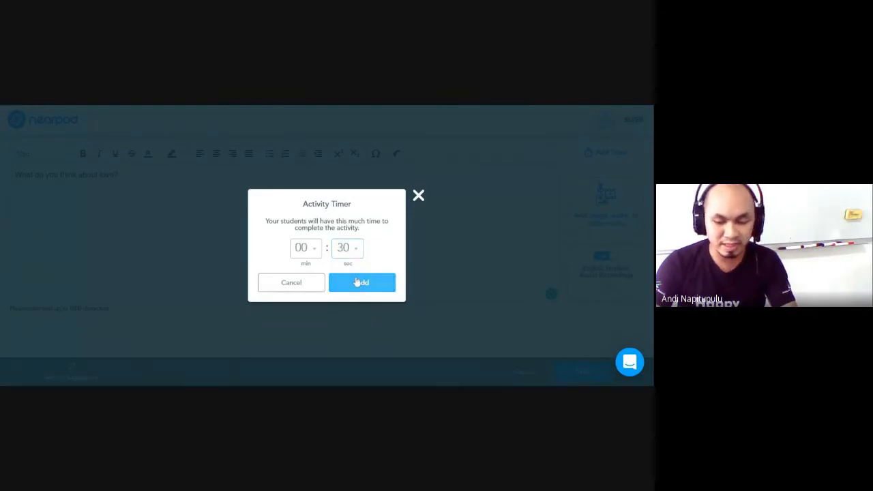
pyautogui.click(356, 282)
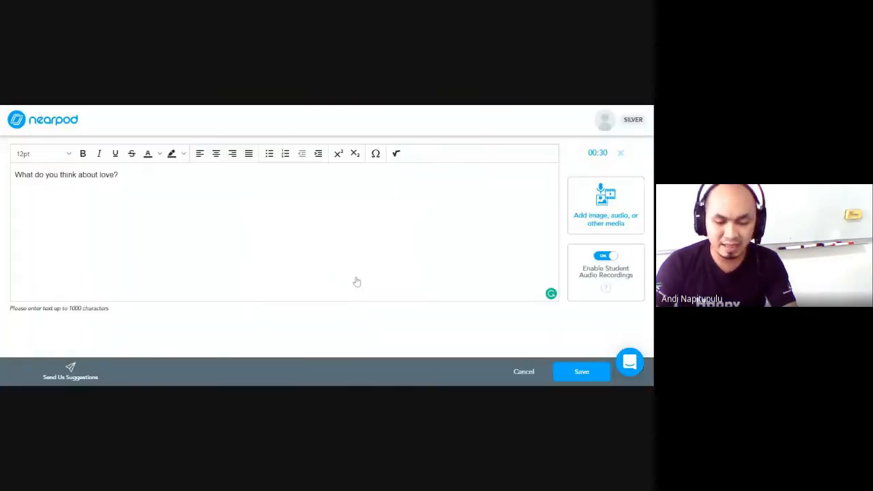
pyautogui.click(582, 372)
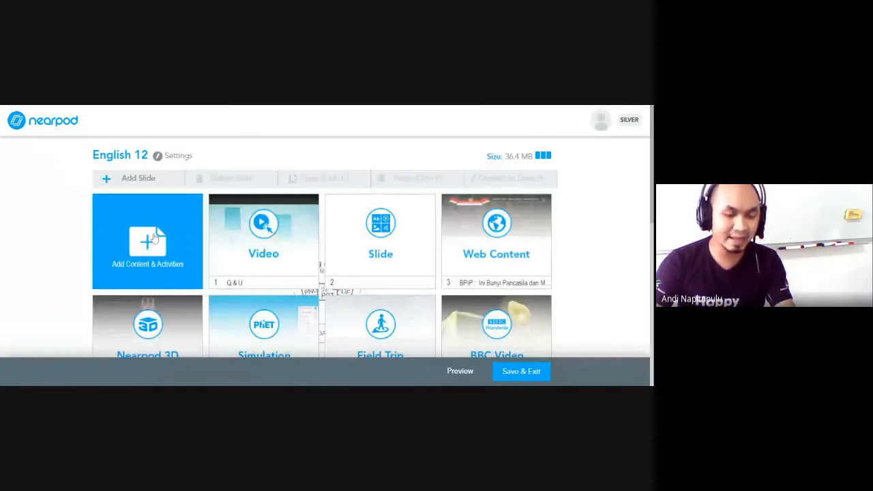
# Create a Matching Pairs activity with the instructions "Cocokanlah gambar yang tepat dengan nama negaranya!".
pyautogui.click(154, 237)
pyautogui.click(214, 164)
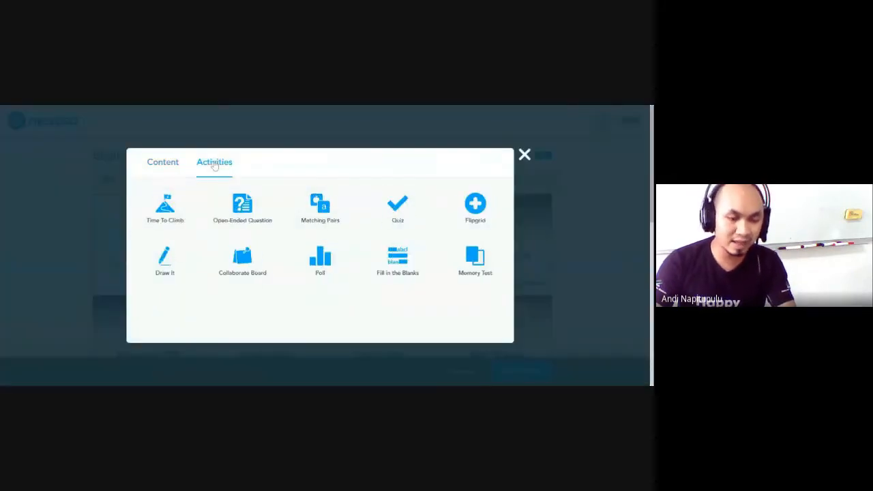
pyautogui.click(320, 208)
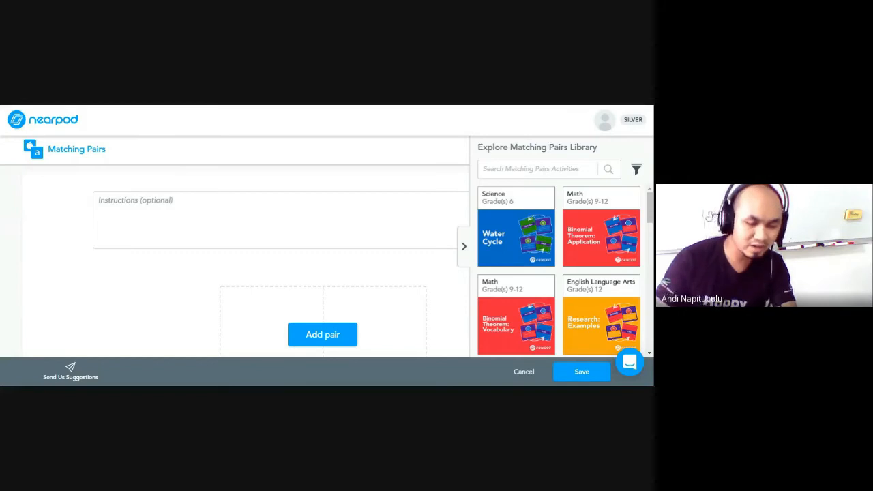
pyautogui.click(135, 201)
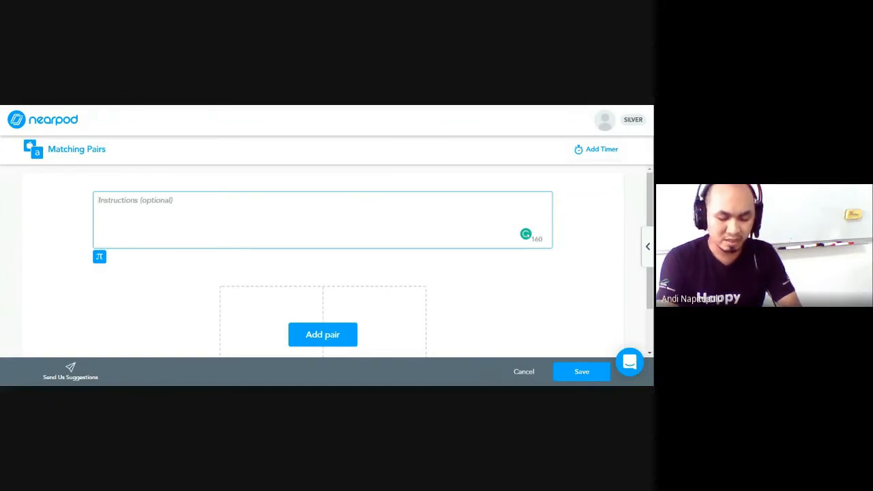
pyautogui.write('Cocoka')
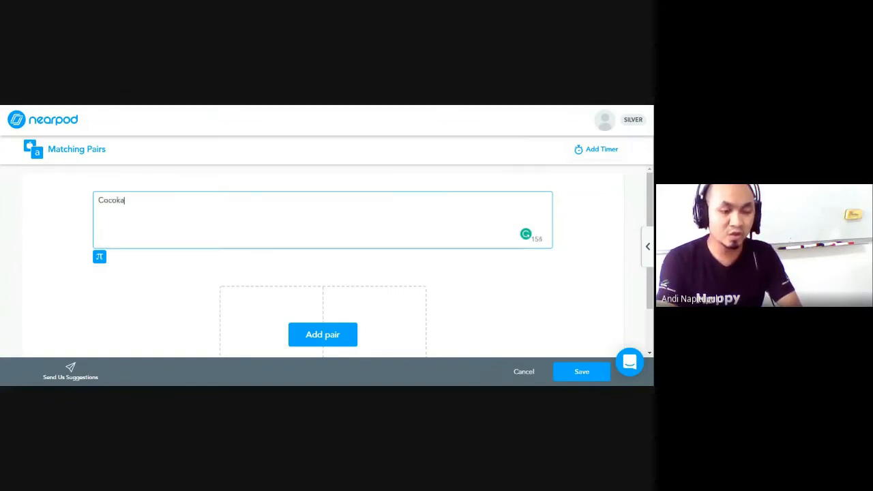
pyautogui.write('nlah gamba')
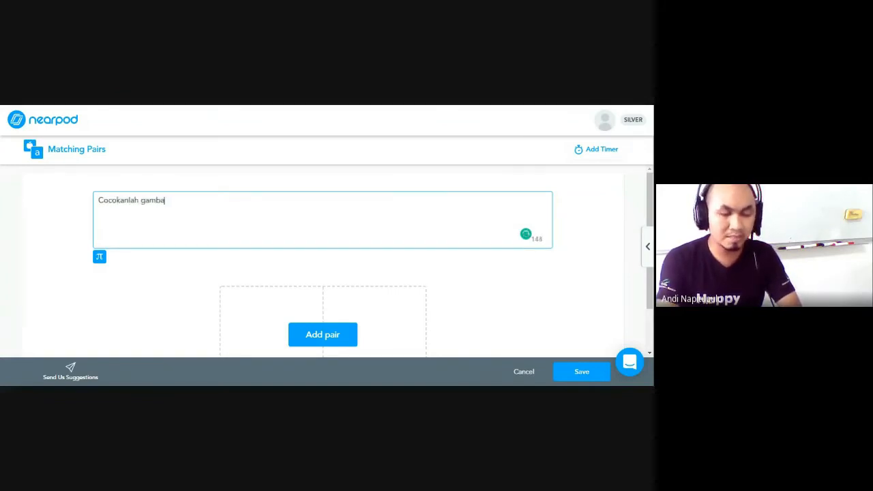
pyautogui.write('r yang tep')
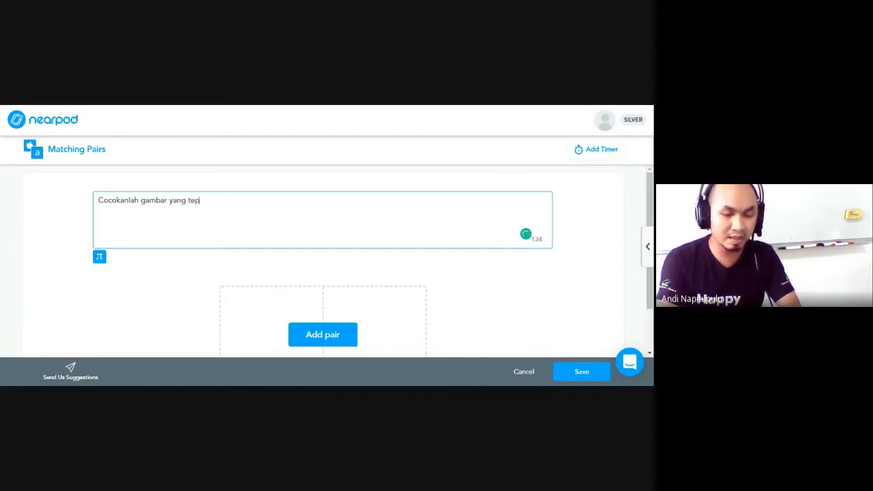
pyautogui.write('at denga')
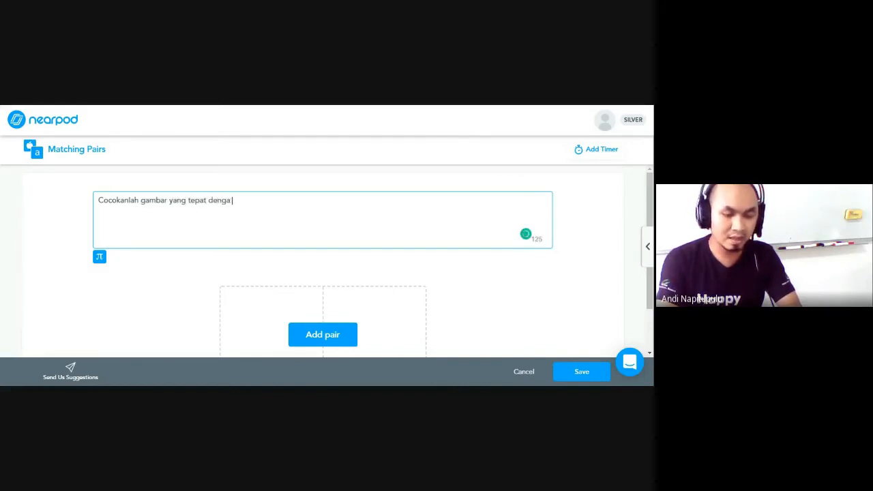
pyautogui.write('n nama negaranya!')
# Add the first pair and enter the text "Indonesia" on its first card.
pyautogui.scroll(-1, 355, 287)
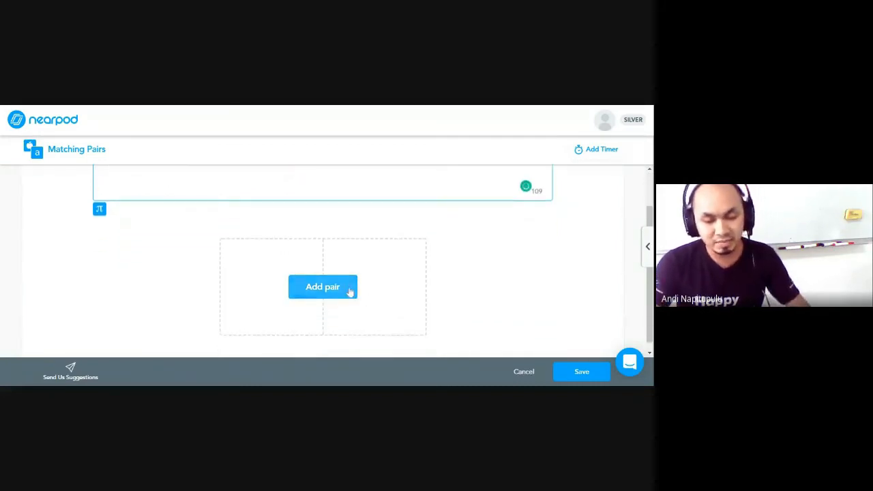
pyautogui.click(350, 292)
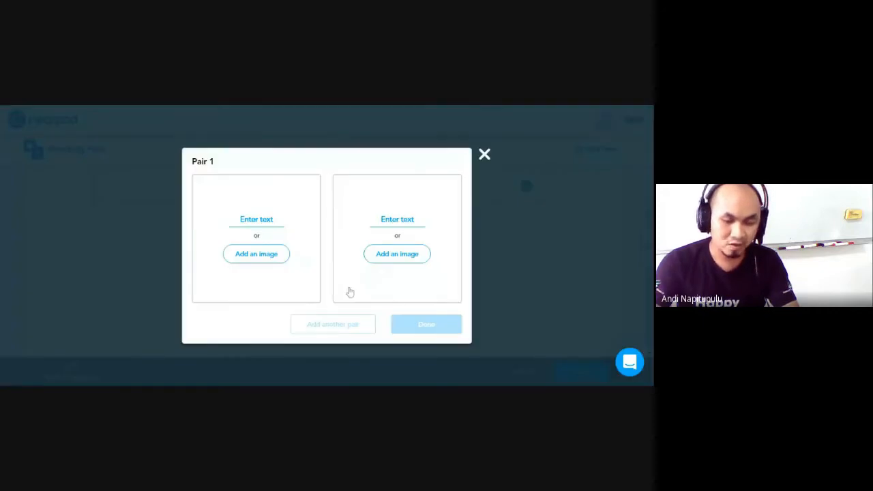
pyautogui.click(257, 220)
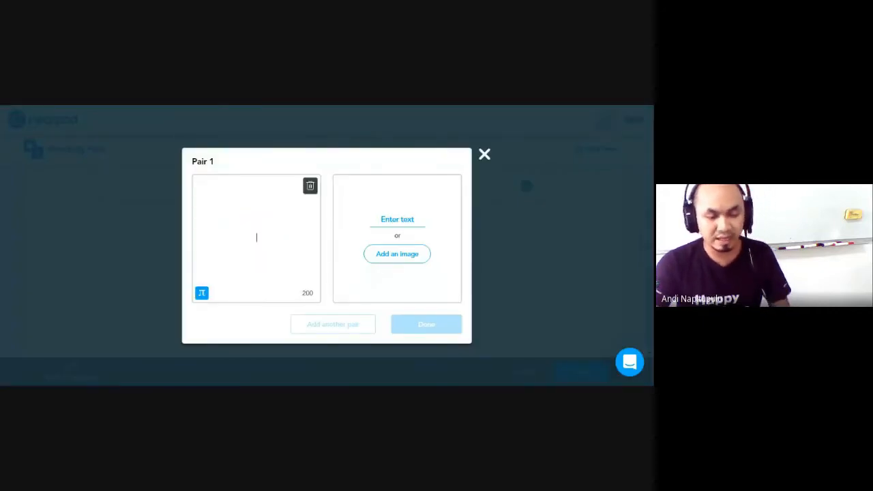
pyautogui.write('Indonesia')
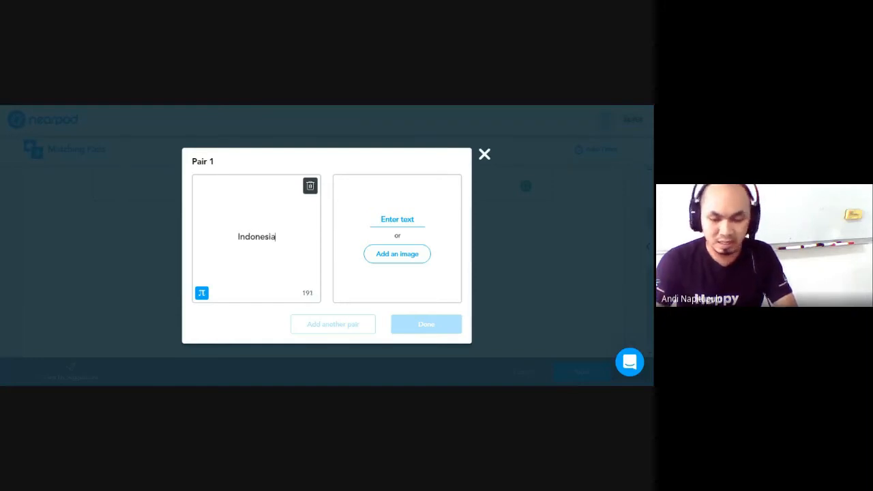
# Search for "indonesia flag" images and place a plain red-and-white flag on the second card of pair 1.
pyautogui.click(397, 219)
pyautogui.click(451, 185)
pyautogui.click(405, 254)
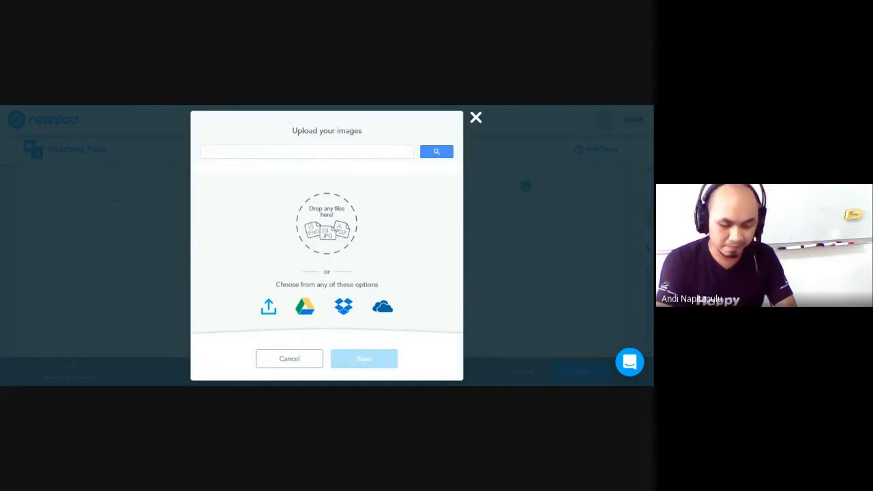
pyautogui.write('indones')
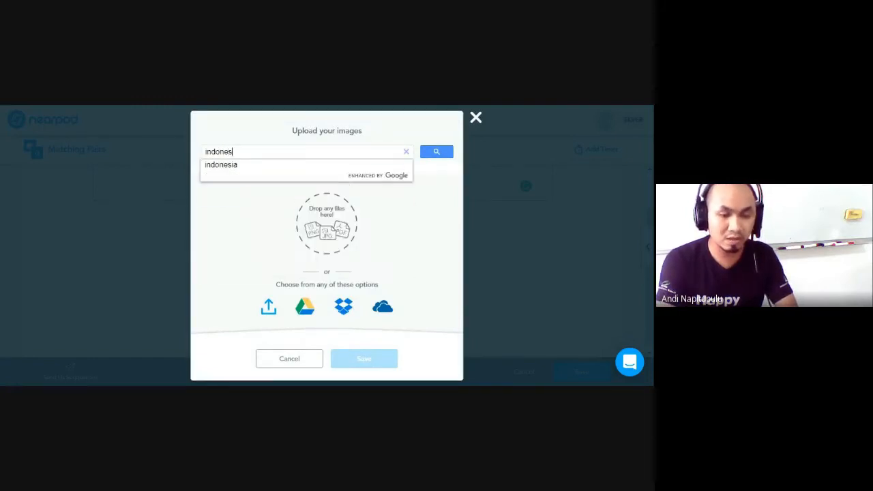
pyautogui.write('ia ')
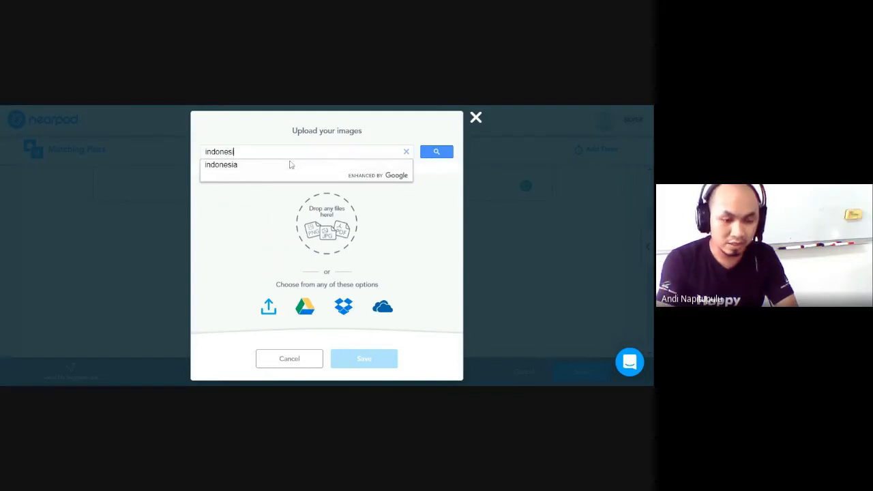
pyautogui.write('flag')
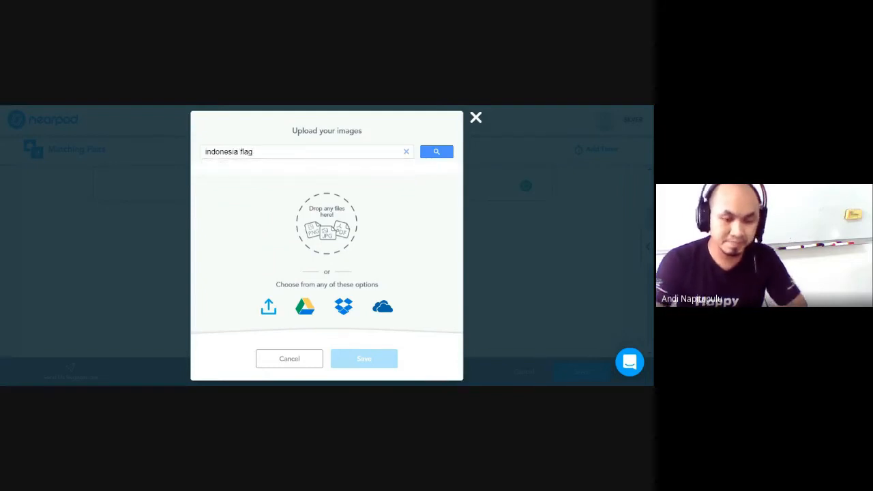
pyautogui.press('Return')
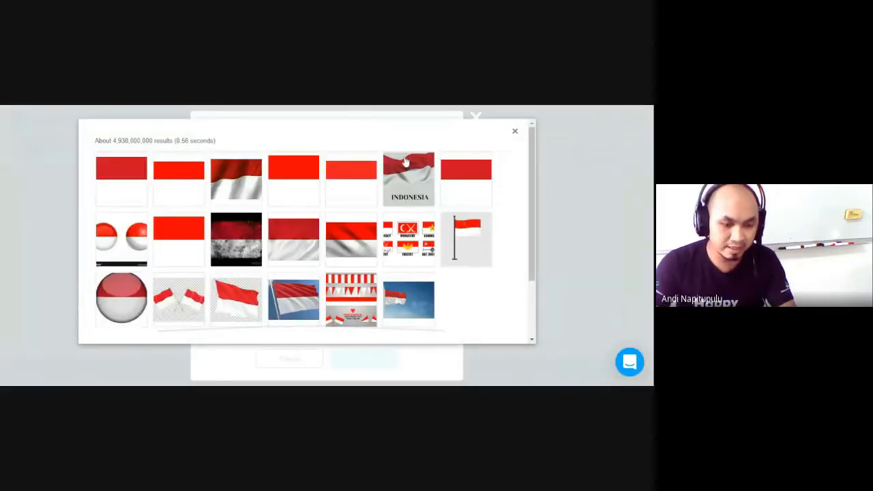
pyautogui.click(202, 198)
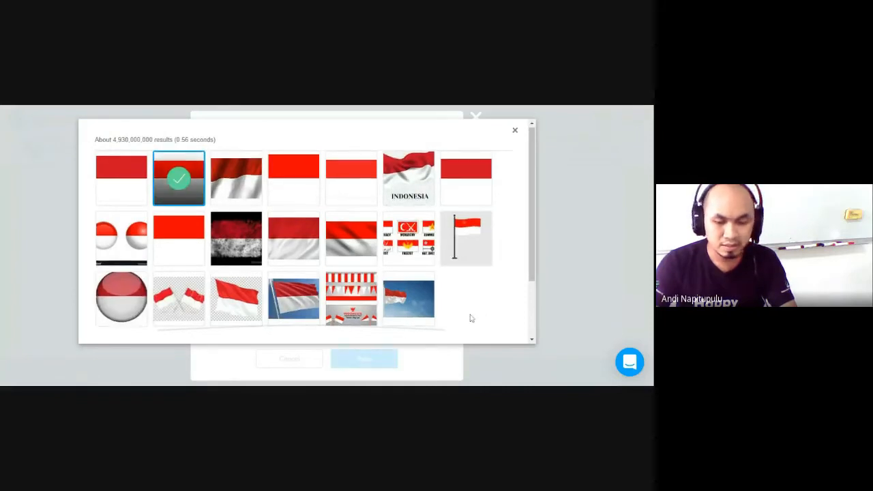
pyautogui.scroll(-2, 470, 318)
pyautogui.scroll(2, 386, 302)
pyautogui.scroll(-2, 348, 290)
pyautogui.click(347, 278)
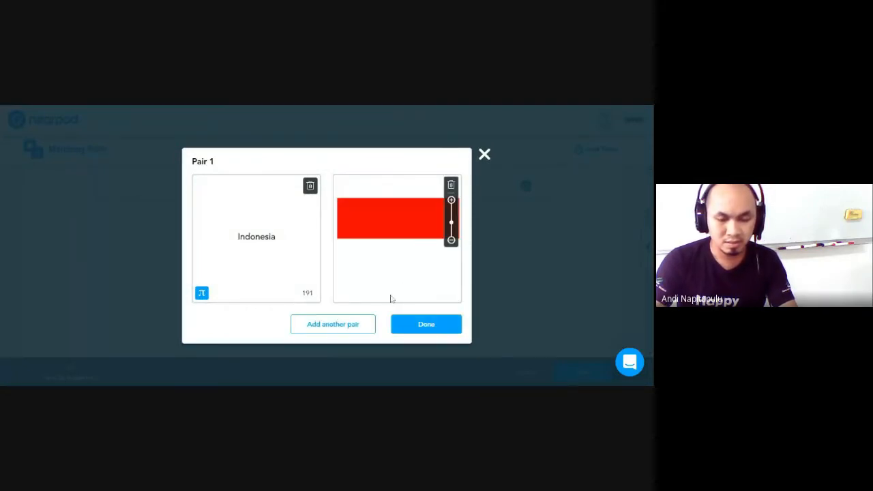
# Add a second pair and enter the text "Amerika" on its first card.
pyautogui.click(335, 331)
pyautogui.click(273, 269)
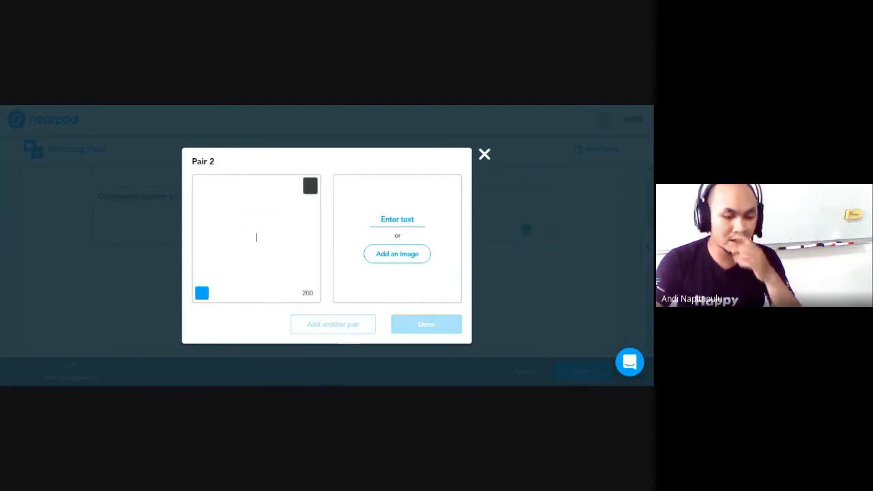
pyautogui.write('Amerik')
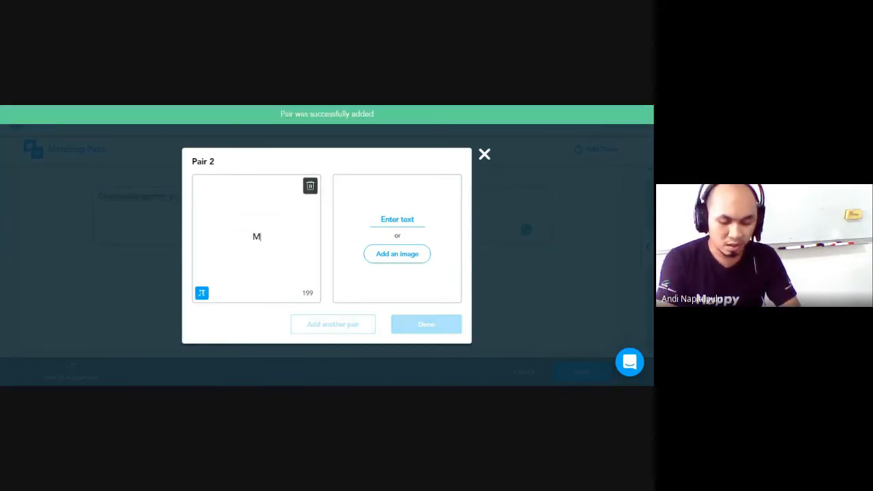
pyautogui.write('a')
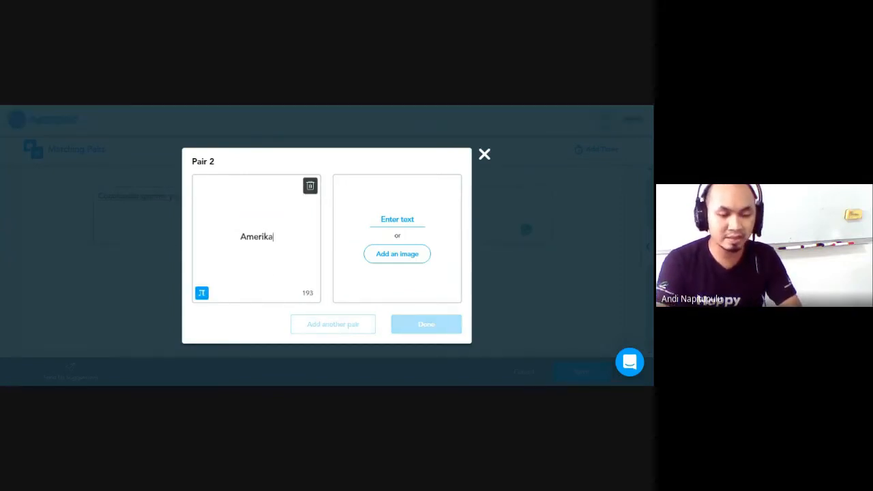
# Search for "usa flag" images and place a flat American flag on the second card of pair 2.
pyautogui.click(401, 259)
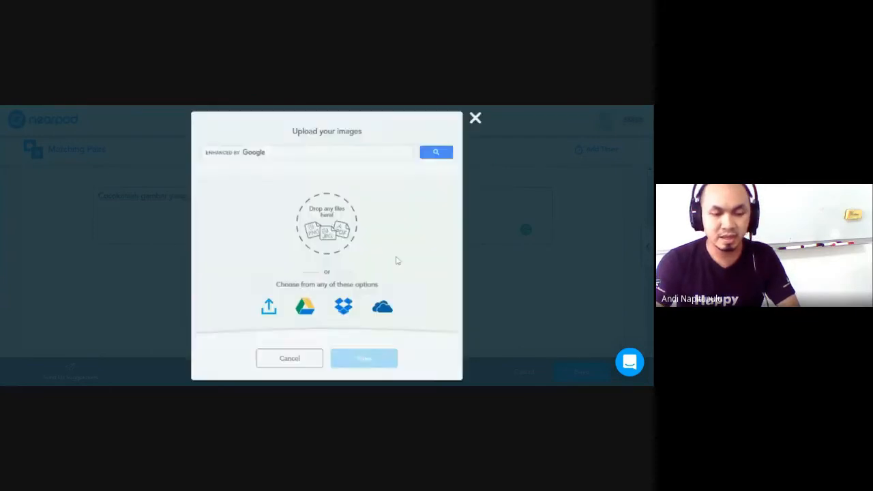
pyautogui.click(308, 153)
pyautogui.write('USA')
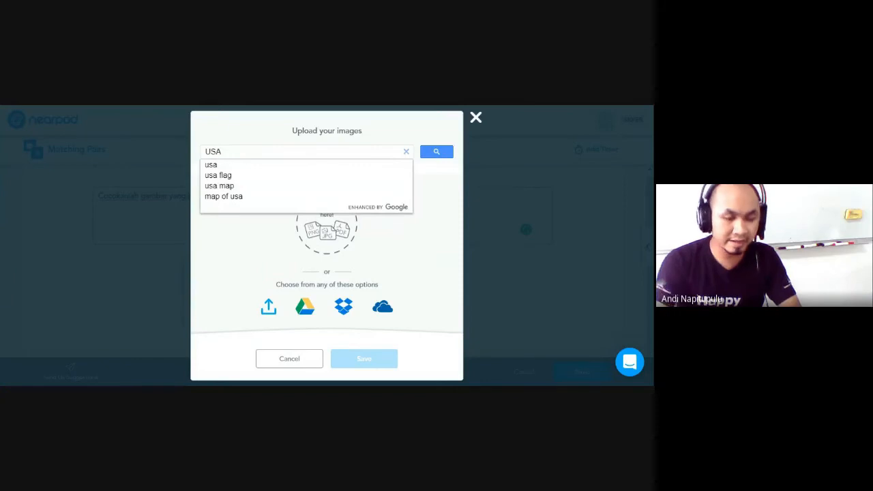
pyautogui.click(266, 176)
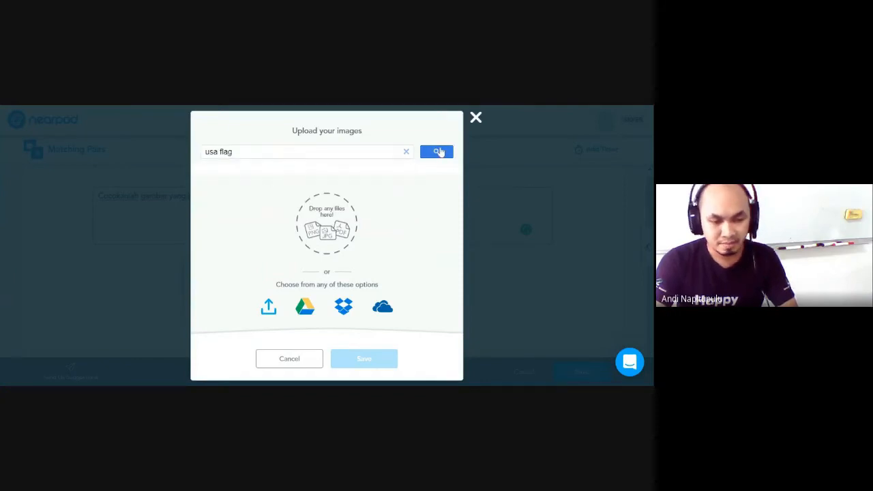
pyautogui.click(439, 151)
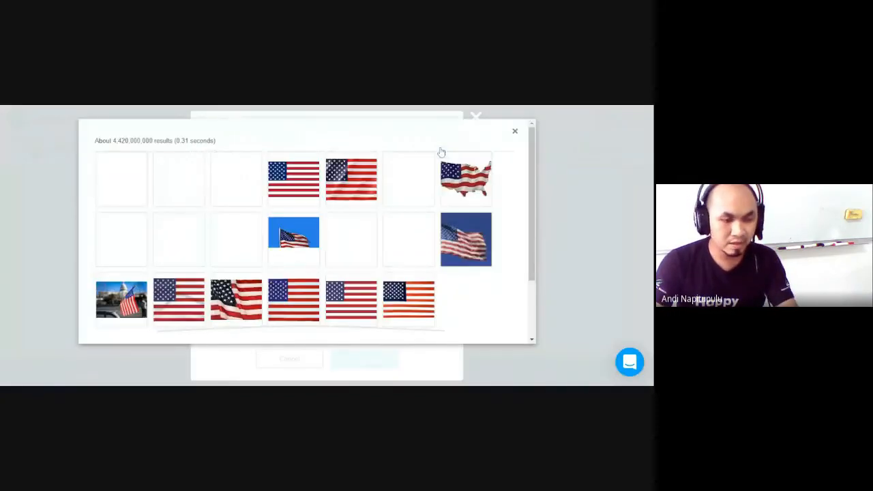
pyautogui.click(178, 179)
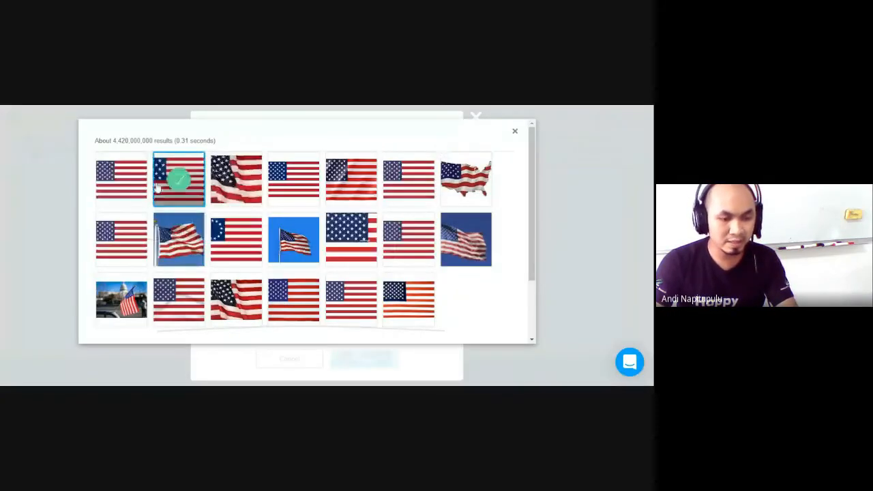
pyautogui.click(293, 181)
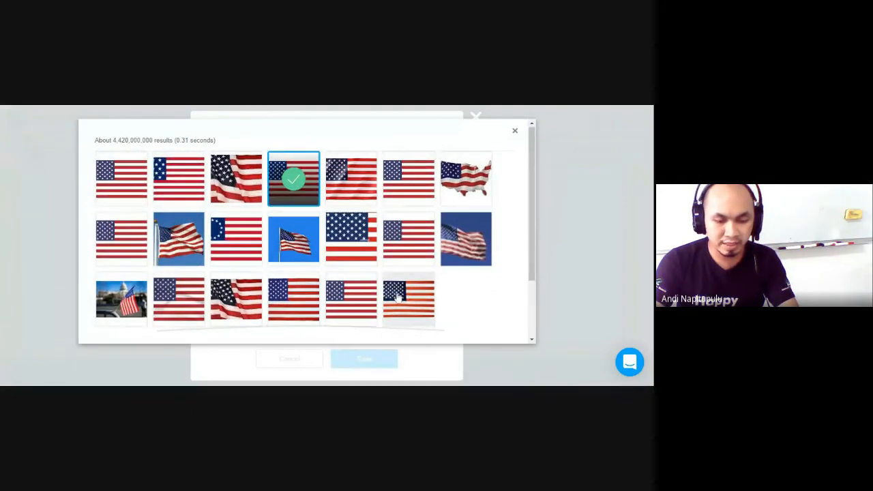
pyautogui.scroll(-3, 398, 297)
pyautogui.click(337, 275)
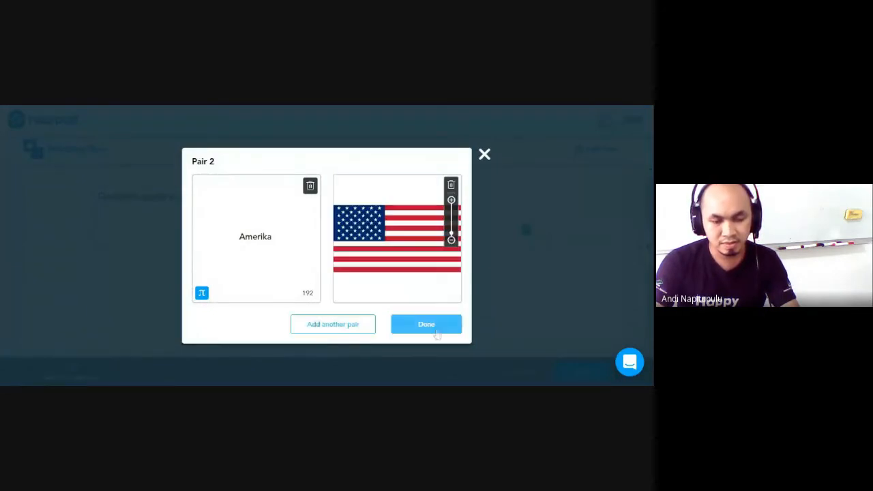
# Add a third pair and enter the text "Singapore" on its first card.
pyautogui.click(333, 322)
pyautogui.click(256, 220)
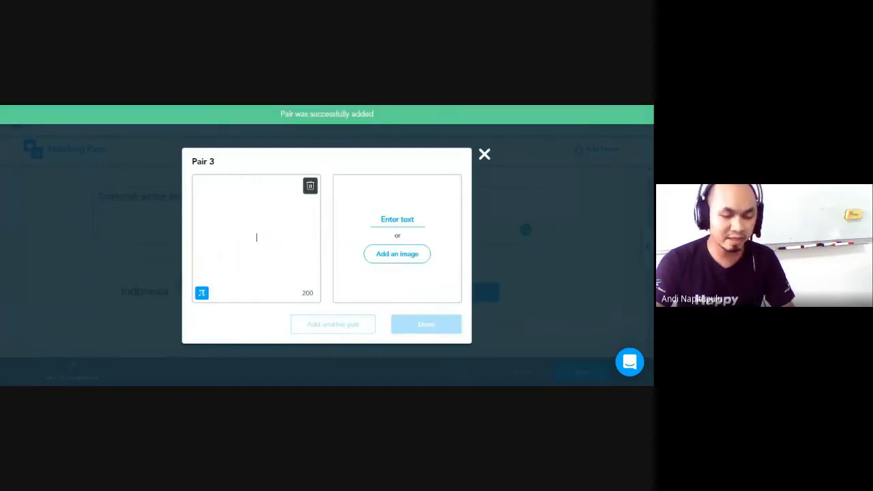
pyautogui.write('Singap')
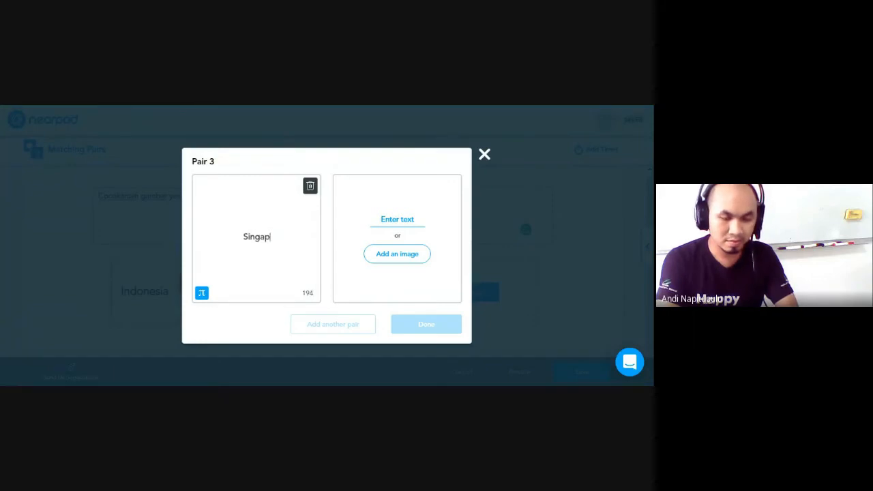
pyautogui.write('ore')
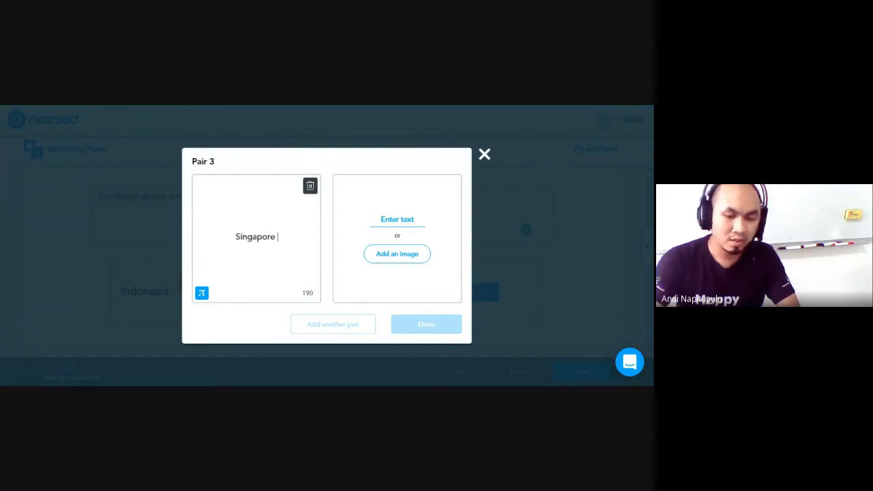
# Search for "singapore flag" images, place a flat Singapore flag on the second card of pair 3, and finish the pair.
pyautogui.click(376, 251)
pyautogui.write('singao')
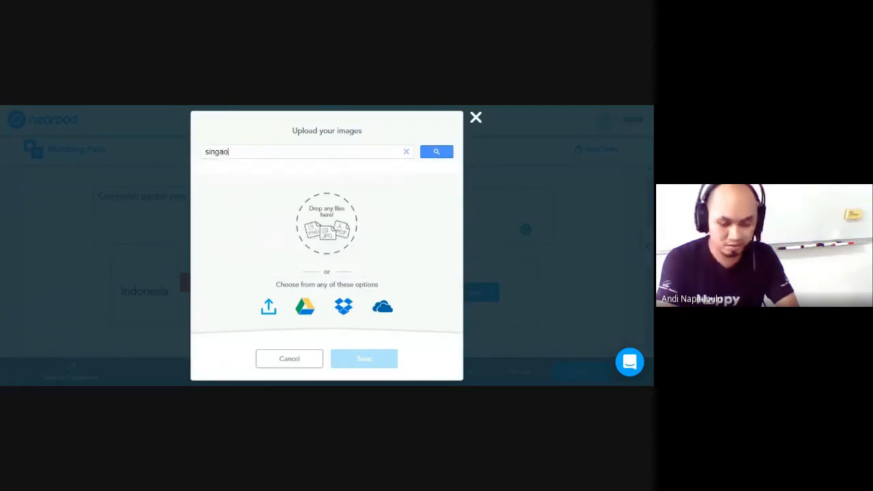
pyautogui.press('BackSpace')
pyautogui.write('p')
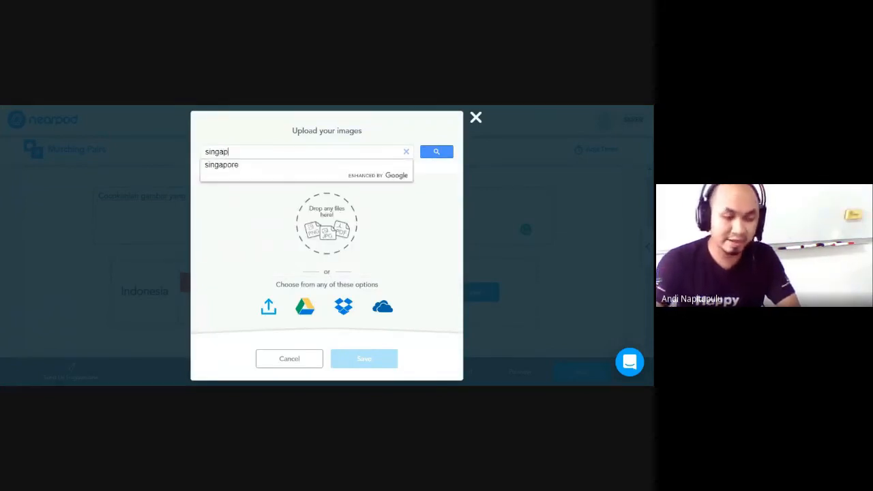
pyautogui.write('ore flag')
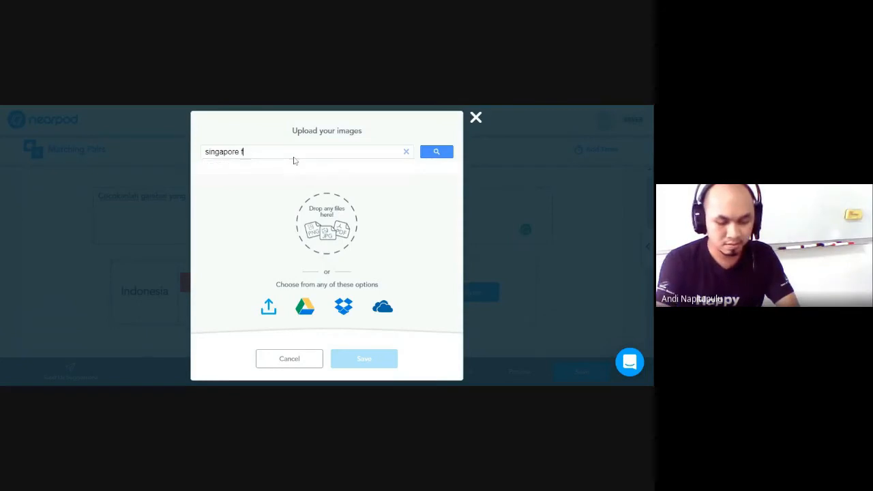
pyautogui.press('Return')
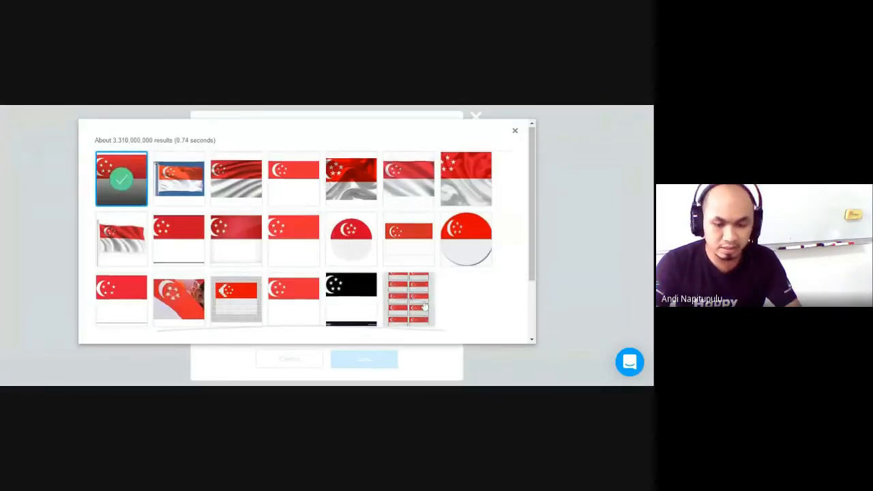
pyautogui.scroll(-3, 409, 293)
pyautogui.click(337, 276)
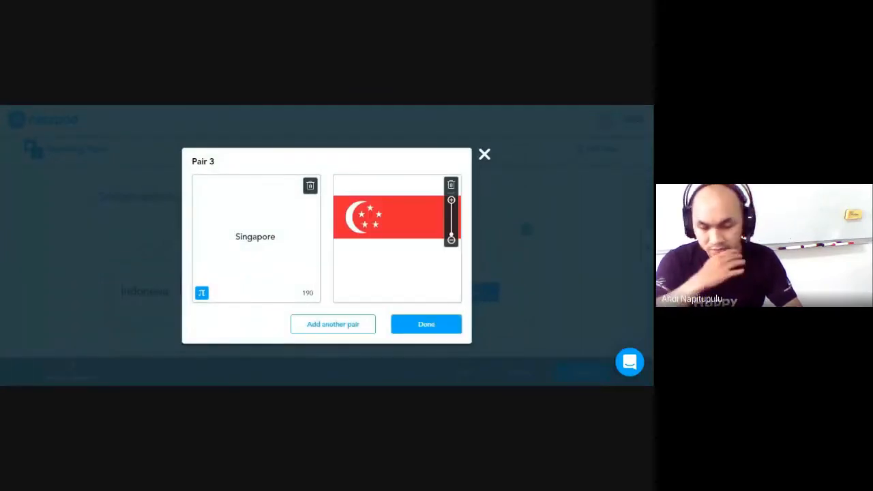
pyautogui.click(415, 332)
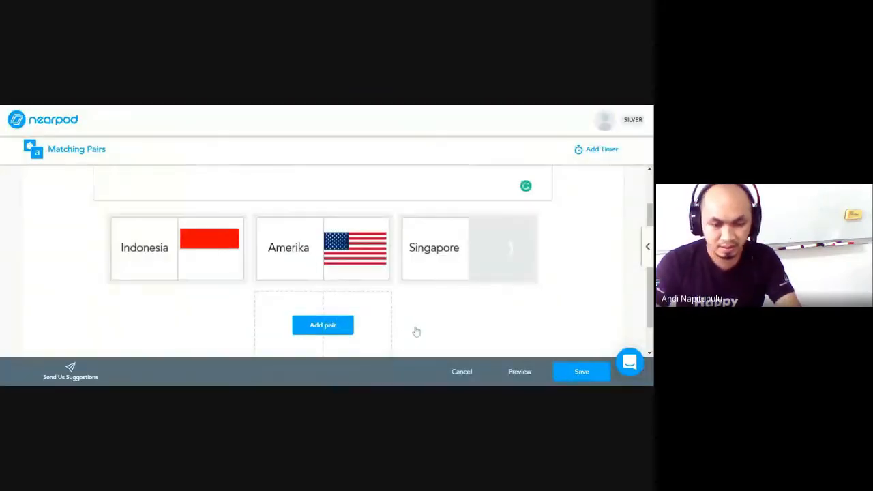
# Add an activity timer to the Matching Pairs activity and save it to the lesson.
pyautogui.scroll(-1, 417, 331)
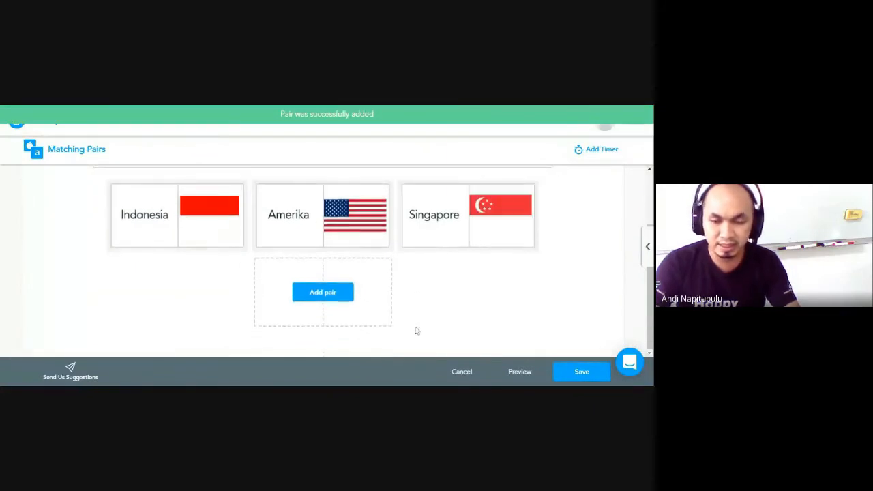
pyautogui.scroll(2, 415, 331)
pyautogui.click(608, 154)
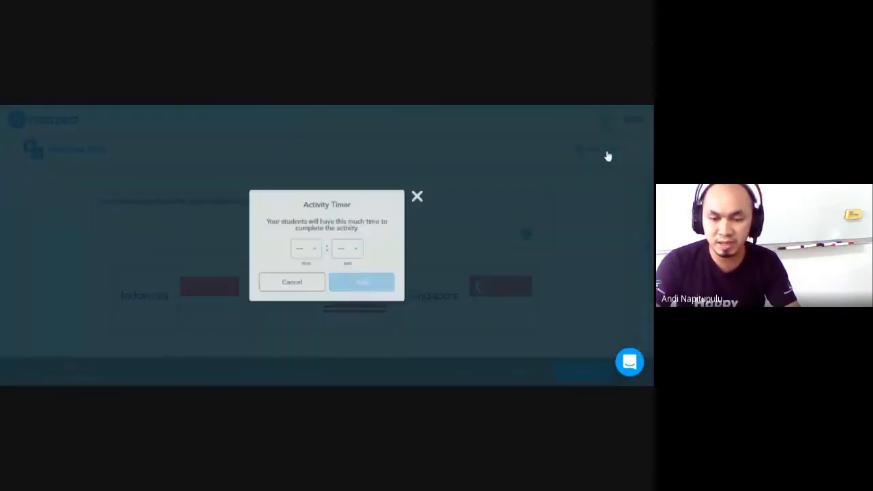
pyautogui.click(353, 250)
pyautogui.click(347, 289)
pyautogui.click(350, 289)
pyautogui.scroll(-3, 591, 269)
pyautogui.click(592, 373)
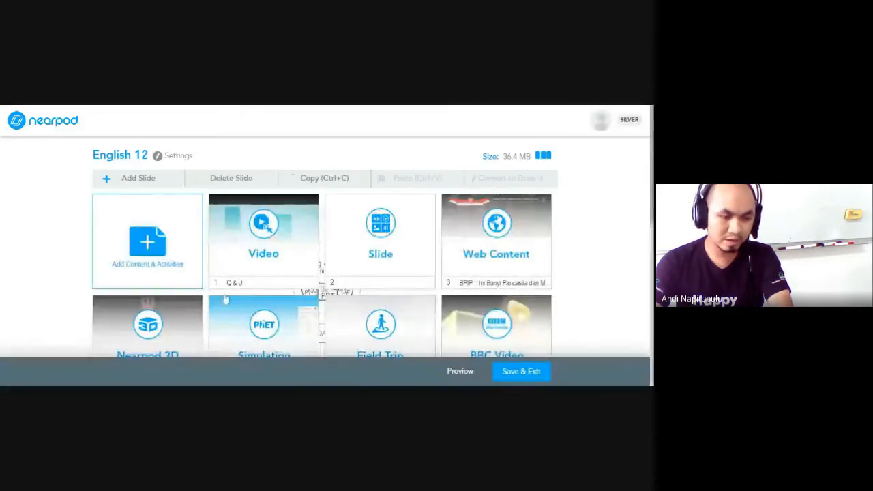
# Add a Quiz activity to the English 12 lesson.
pyautogui.click(170, 271)
pyautogui.moveTo(198, 229); pyautogui.dragTo(259, 266)
pyautogui.click(212, 167)
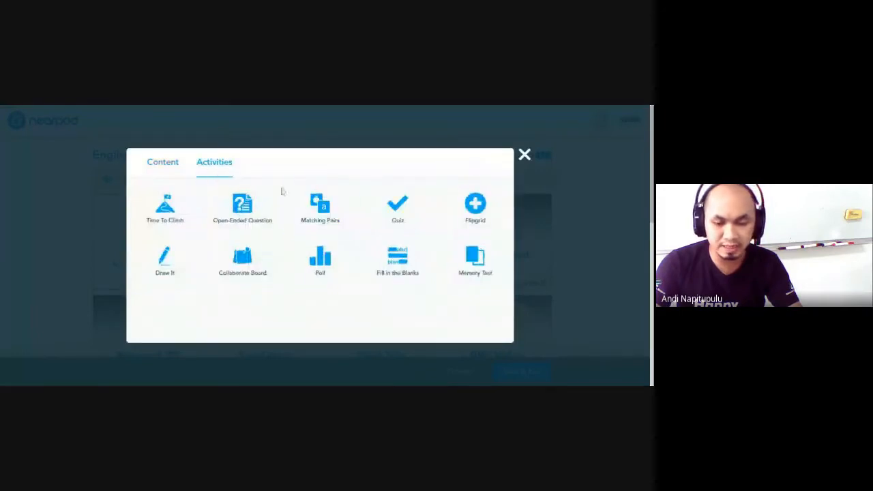
pyautogui.click(375, 207)
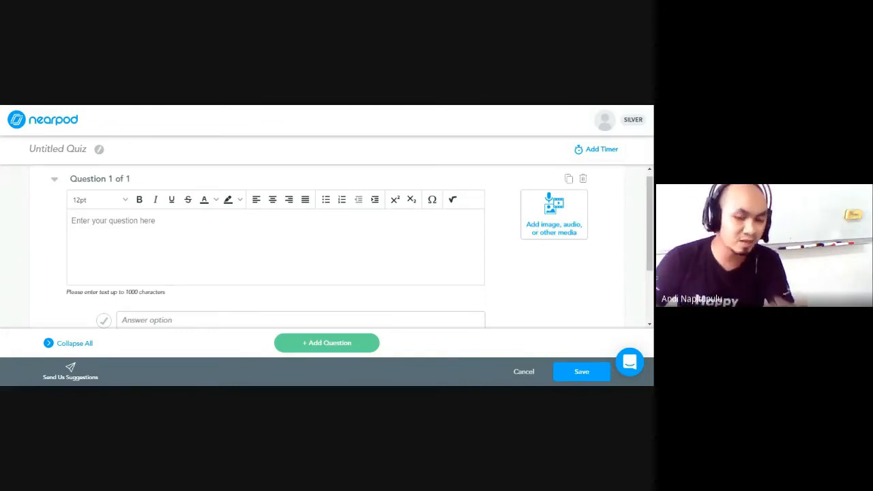
# Enter the quiz question "2 + 2 = ...." with the answer options "3" and "2".
pyautogui.click(234, 235)
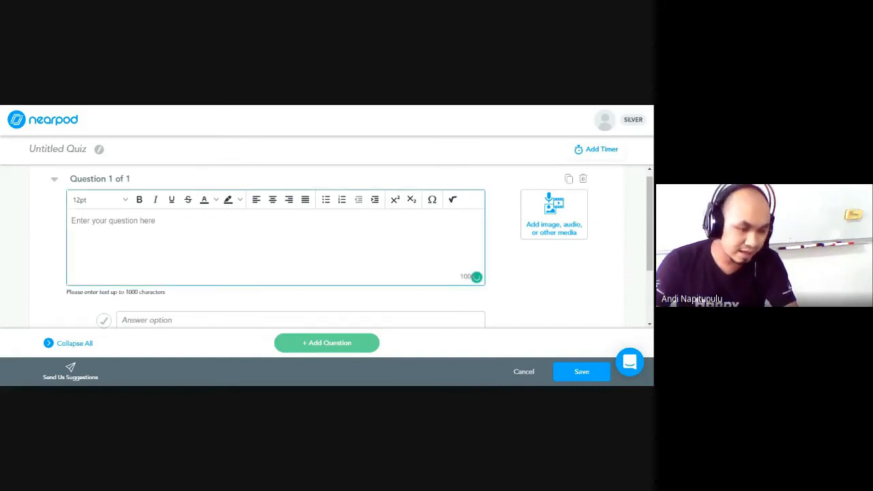
pyautogui.write('2 +')
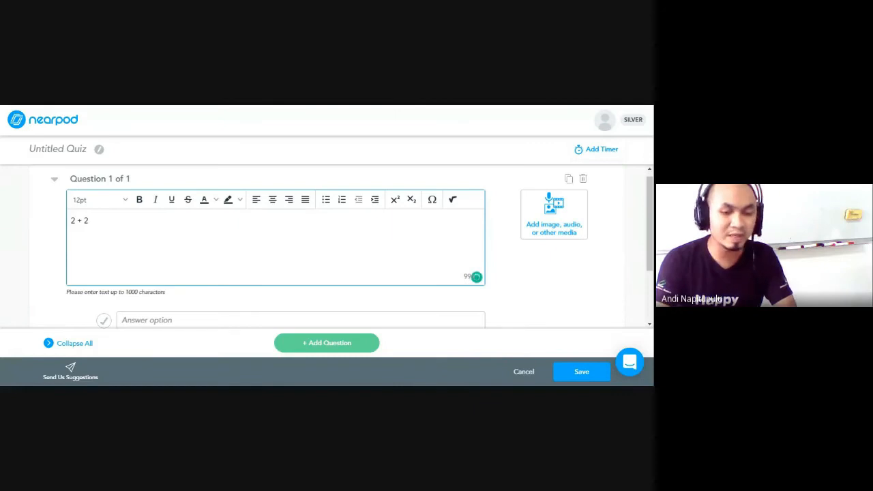
pyautogui.write(' 2 = ...')
pyautogui.scroll(-1, 234, 246)
pyautogui.click(229, 272)
pyautogui.write('3')
pyautogui.click(184, 307)
pyautogui.write('2')
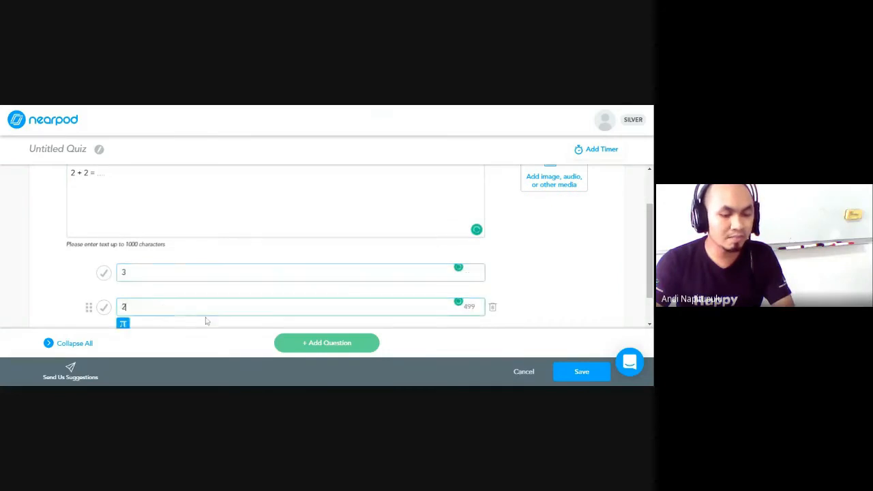
pyautogui.click(361, 349)
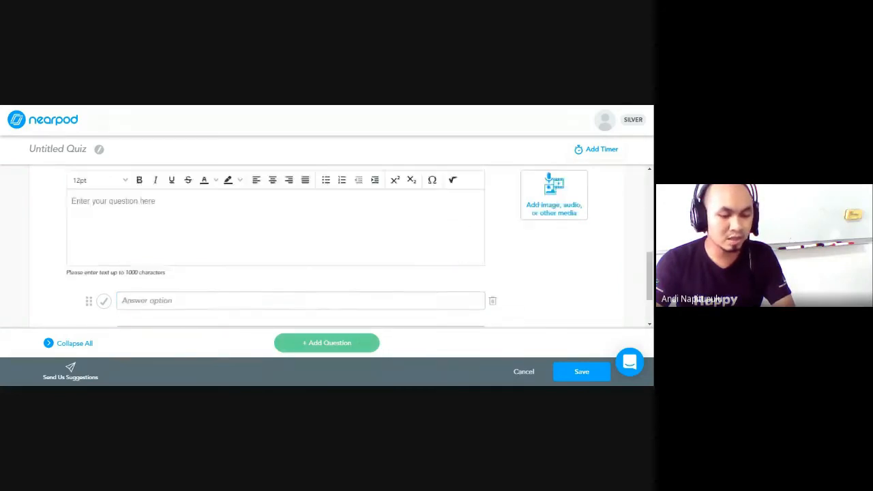
pyautogui.scroll(2, 228, 254)
pyautogui.click(273, 254)
pyautogui.scroll(1, 297, 273)
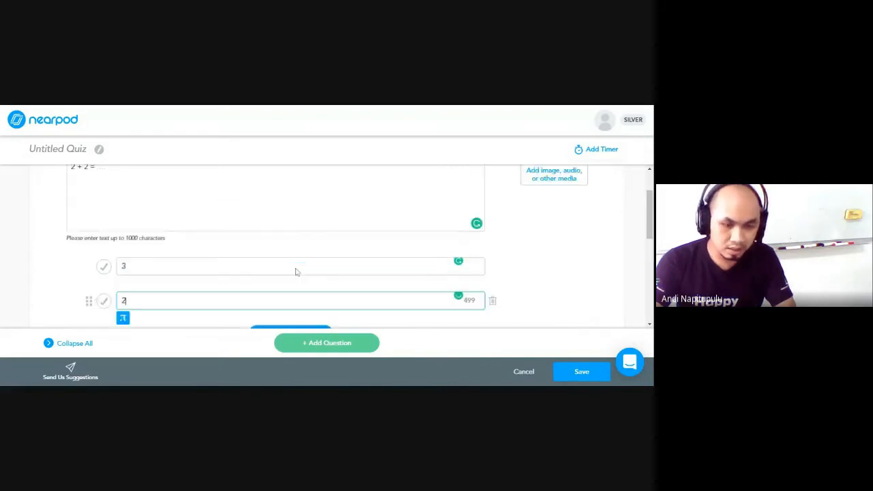
pyautogui.scroll(-1, 298, 283)
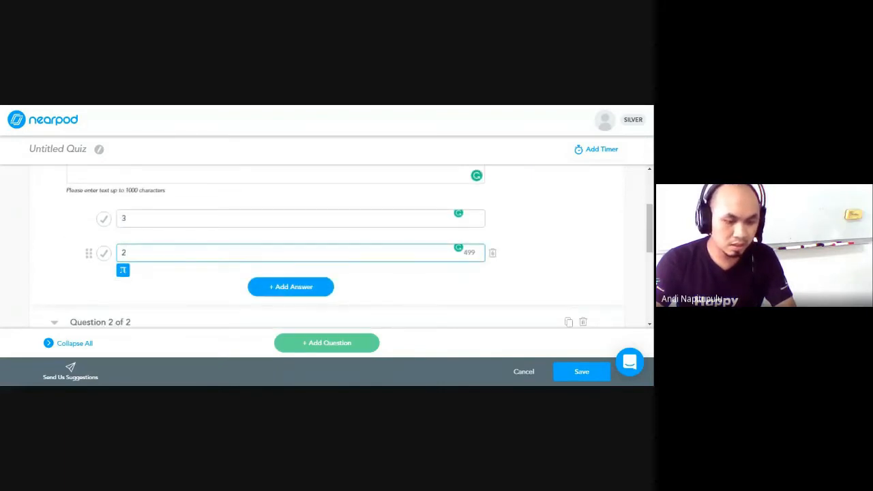
pyautogui.scroll(2, 166, 252)
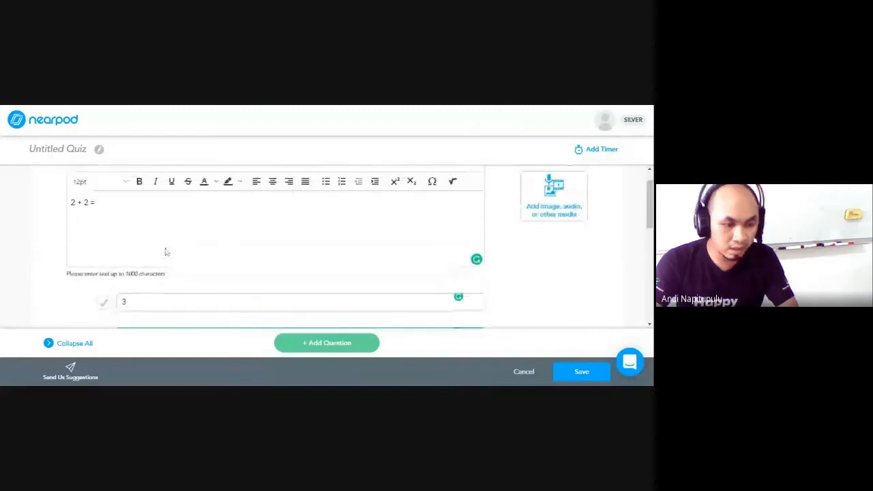
pyautogui.scroll(-2, 166, 252)
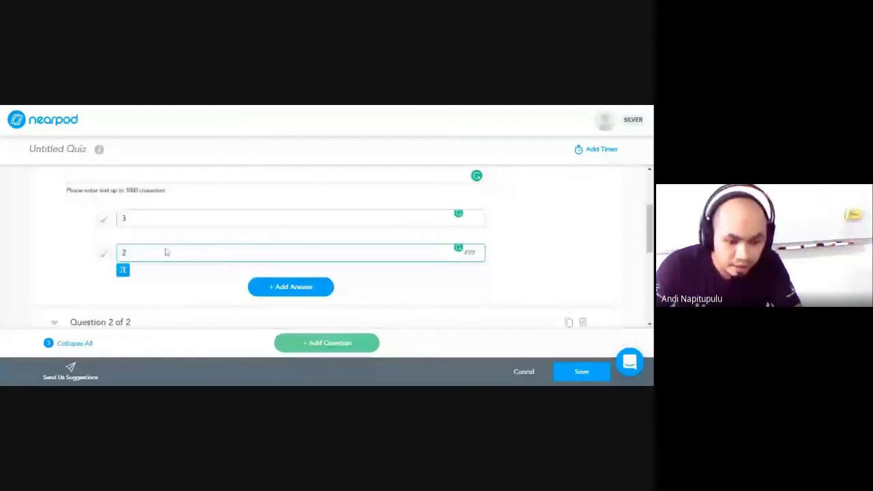
pyautogui.scroll(-2, 304, 312)
pyautogui.scroll(2, 361, 292)
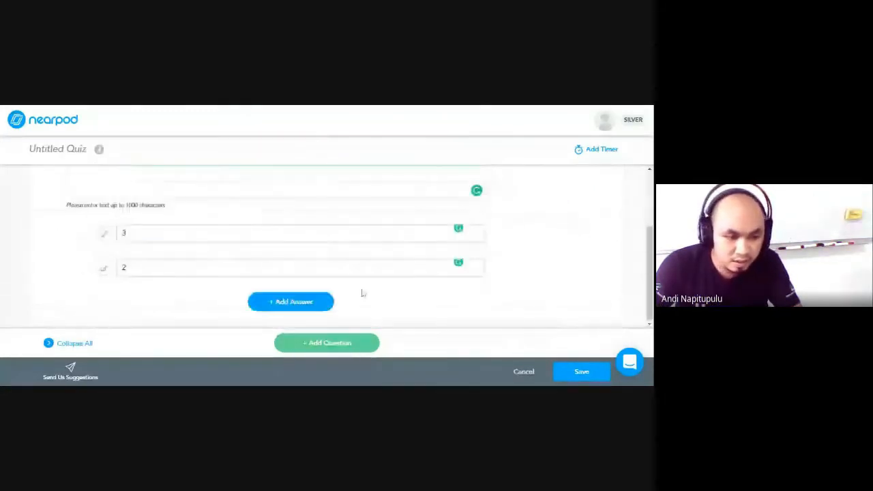
# Add a third answer option "4" to the question and mark it as the correct answer.
pyautogui.scroll(1, 257, 306)
pyautogui.scroll(-1, 274, 317)
pyautogui.click(276, 303)
pyautogui.write('4')
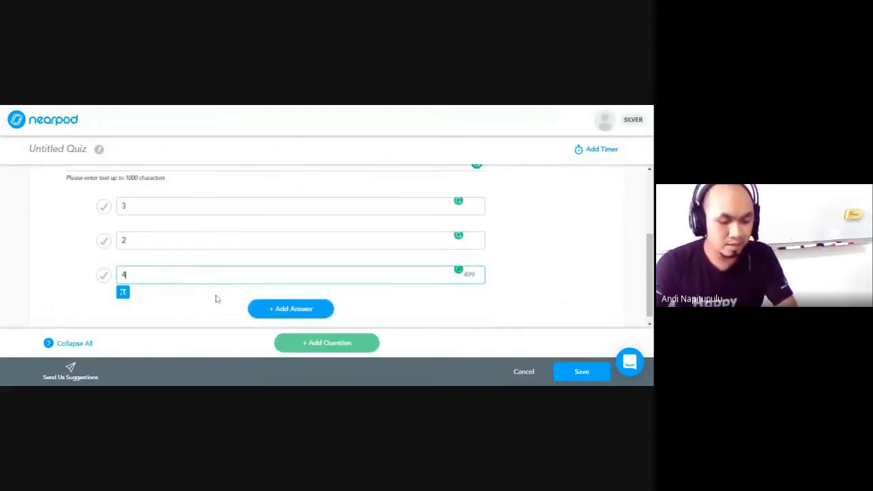
pyautogui.click(103, 275)
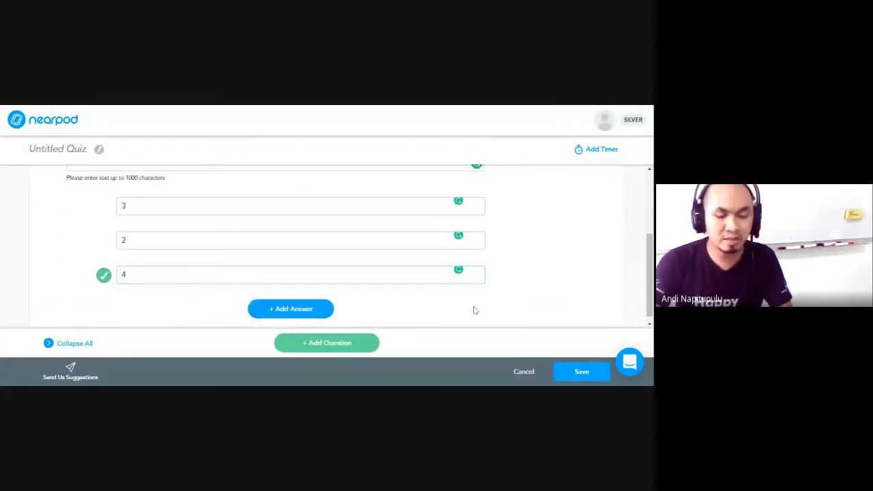
# Set the quiz timer to 15 seconds and save the quiz to the lesson.
pyautogui.scroll(2, 475, 310)
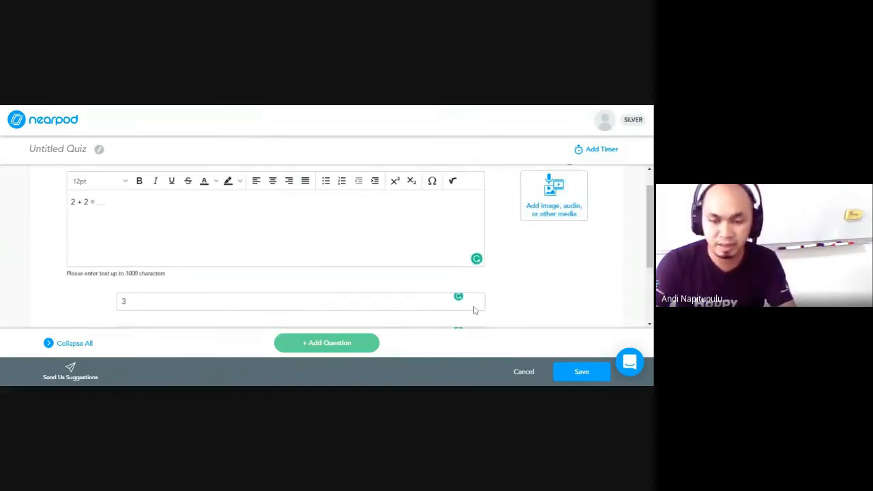
pyautogui.click(616, 151)
pyautogui.click(349, 249)
pyautogui.click(344, 288)
pyautogui.click(366, 284)
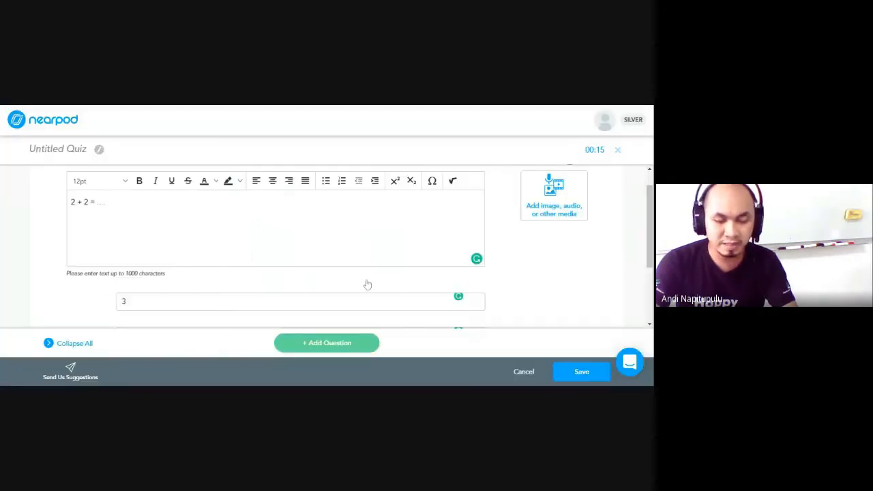
pyautogui.click(581, 371)
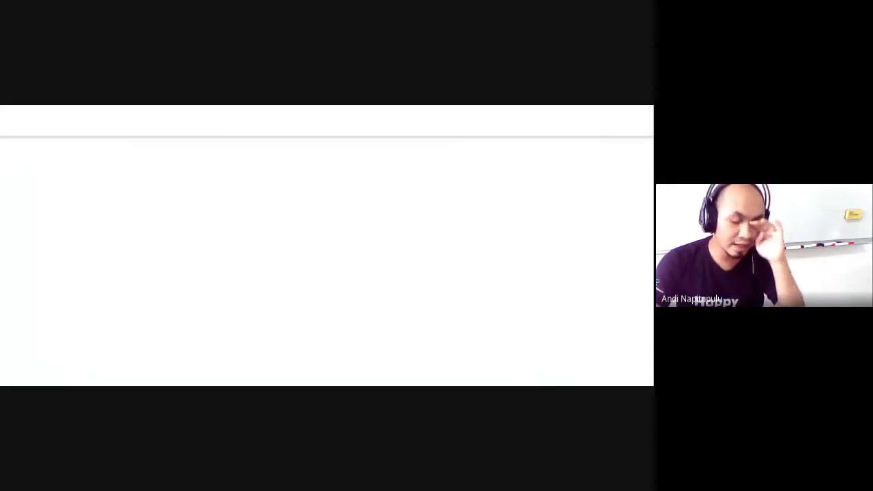
# Add a Draw It activity to the lesson and enter the instructions "Gambarlah dengan benar".
pyautogui.click(148, 242)
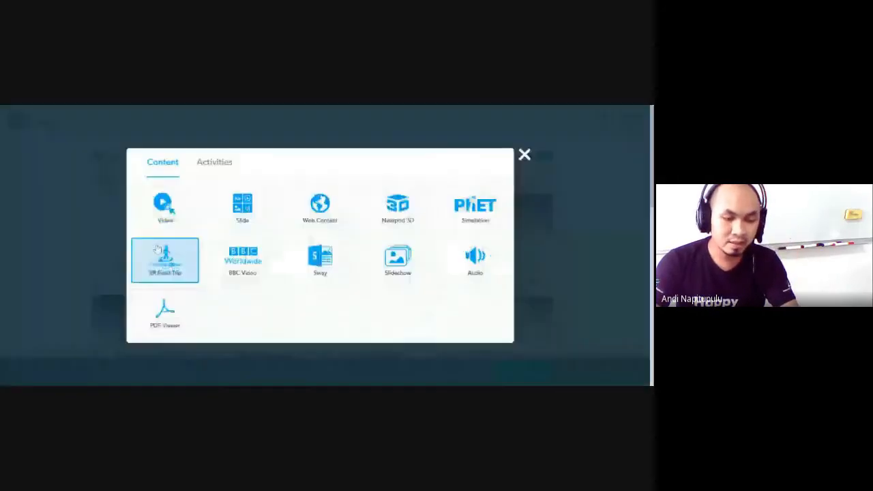
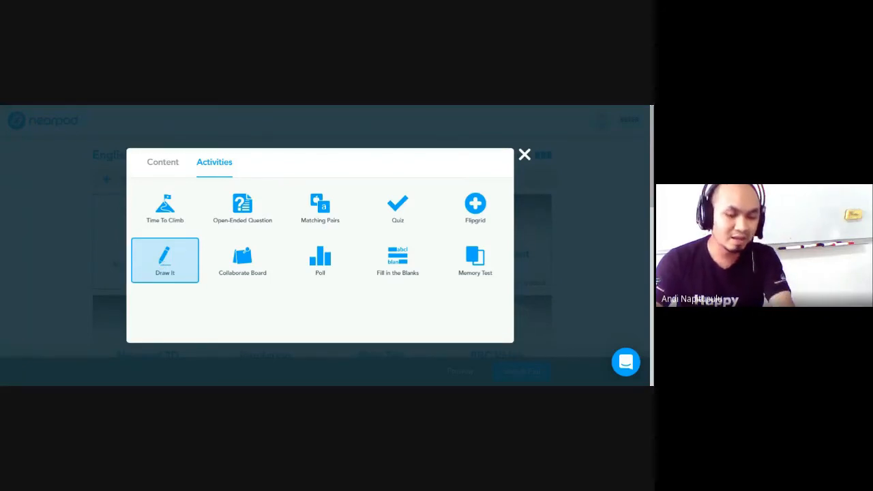
pyautogui.click(161, 262)
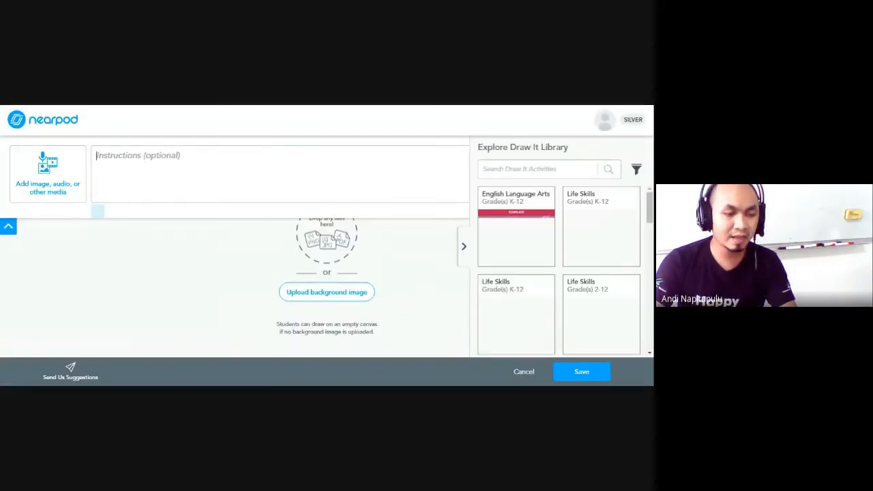
pyautogui.write('Gambar')
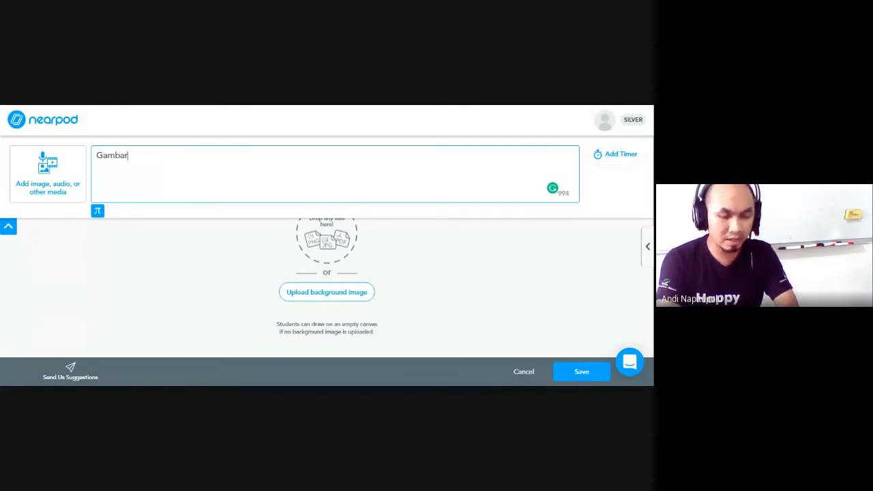
pyautogui.write('lah dengan benar')
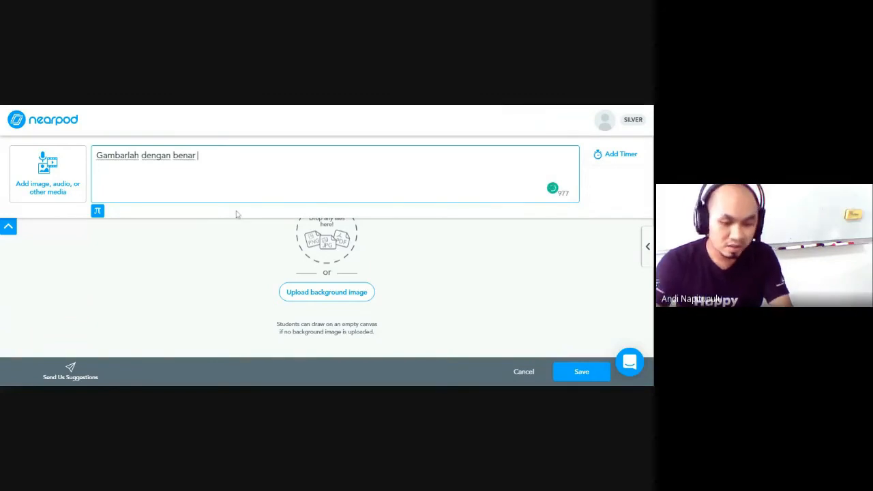
# Start uploading a background image for the Draw It canvas and search the web images for "hati".
pyautogui.click(280, 269)
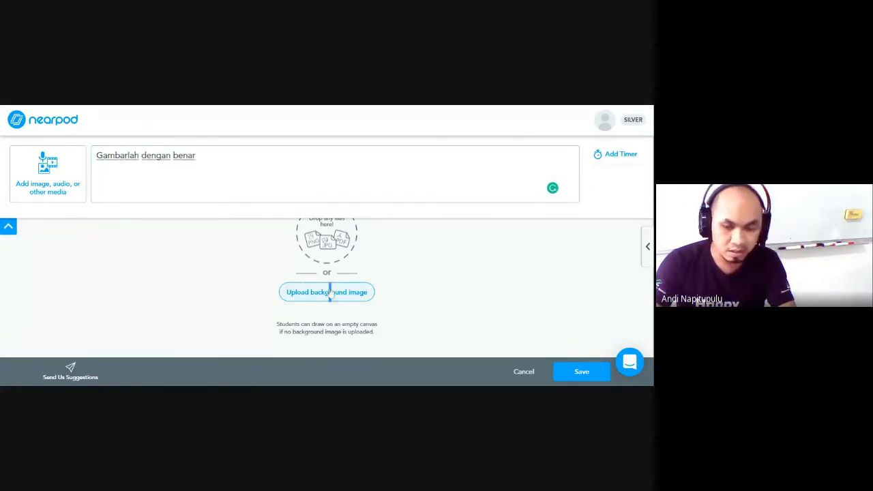
pyautogui.moveTo(331, 293); pyautogui.dragTo(167, 259)
pyautogui.click(49, 164)
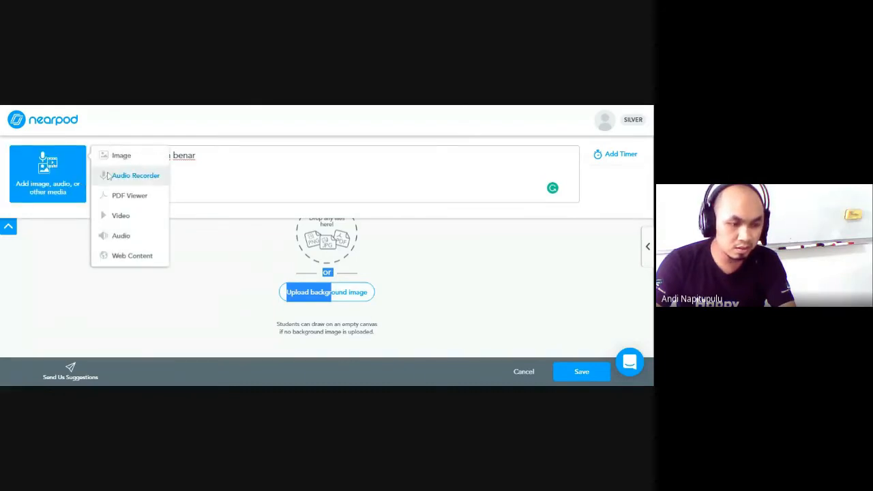
pyautogui.click(362, 298)
pyautogui.click(361, 297)
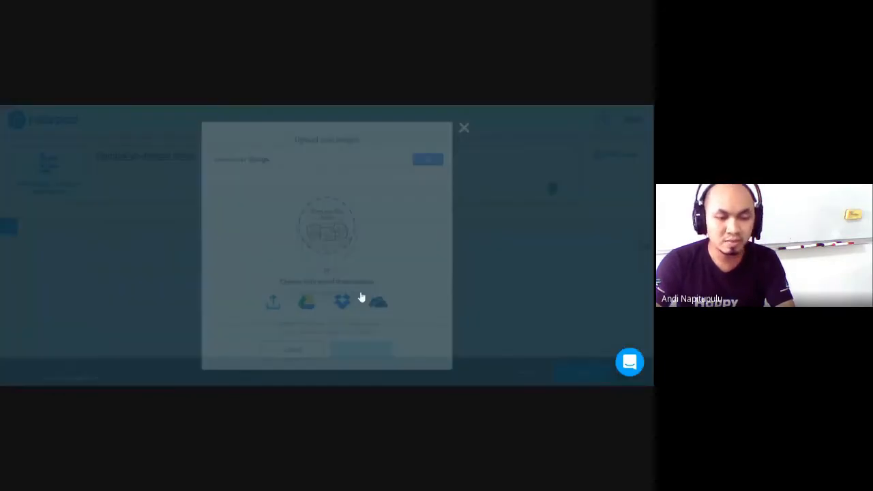
pyautogui.write('ha')
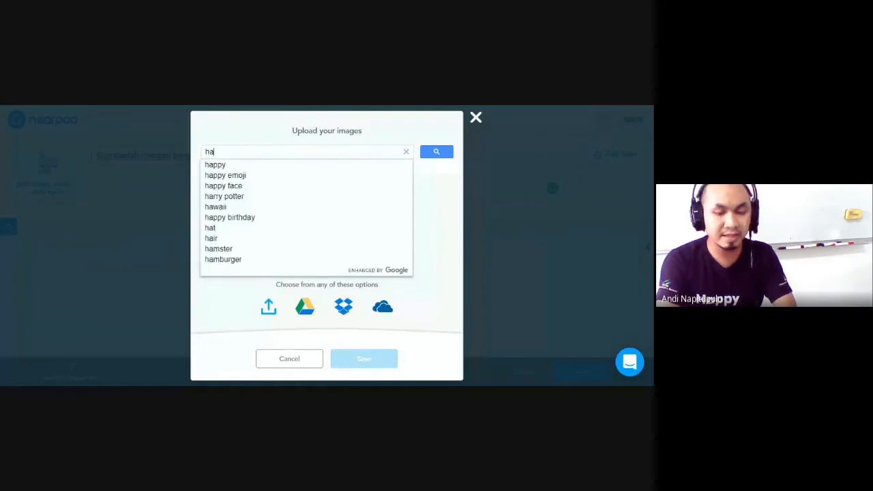
pyautogui.write('t')
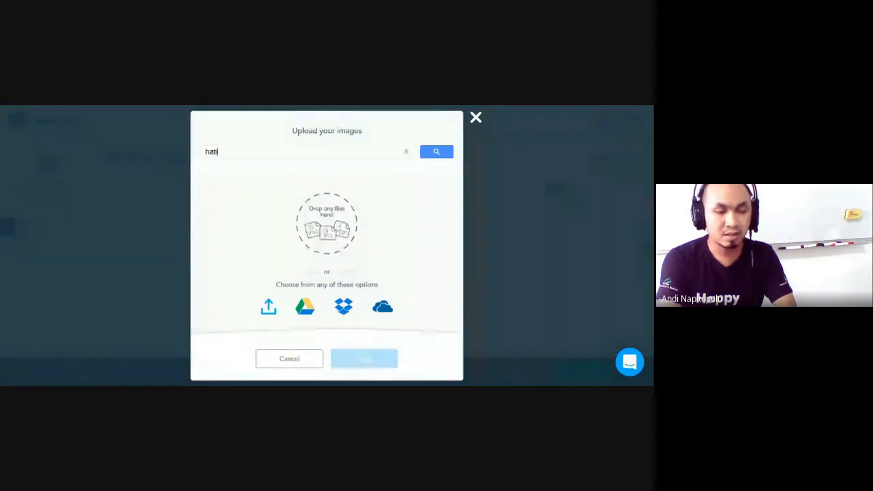
pyautogui.press('Return')
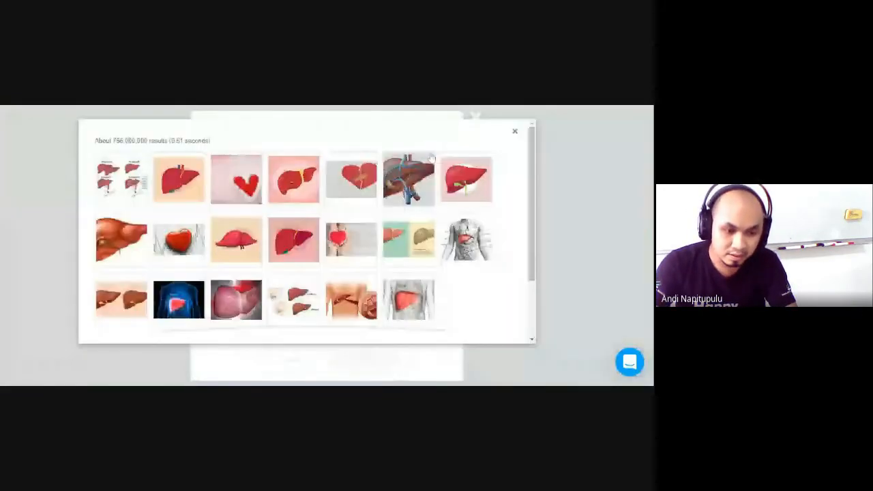
# Use the small red heart on a pale pink background as the background image and save the Draw It activity to the lesson.
pyautogui.click(236, 178)
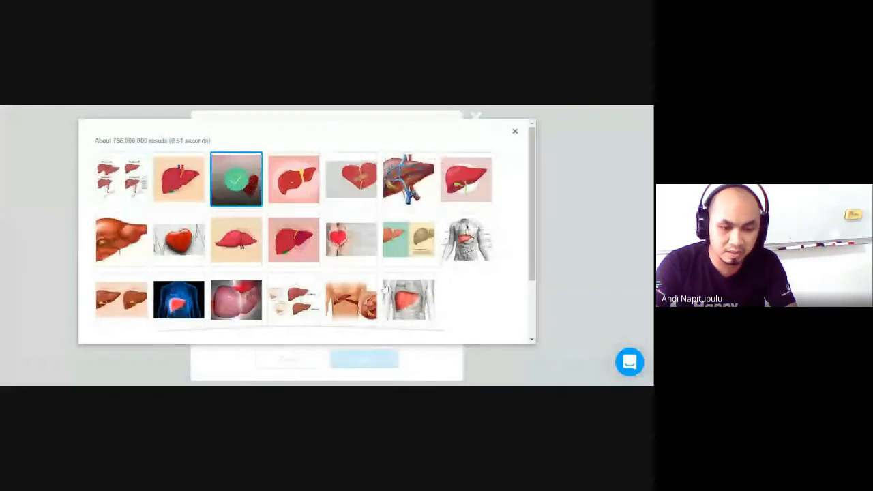
pyautogui.scroll(-1, 353, 246)
pyautogui.scroll(-2, 353, 245)
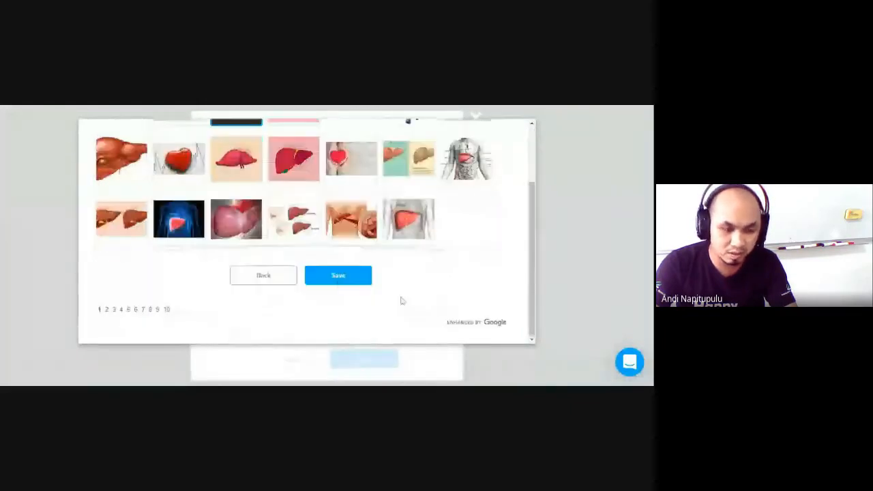
pyautogui.click(339, 276)
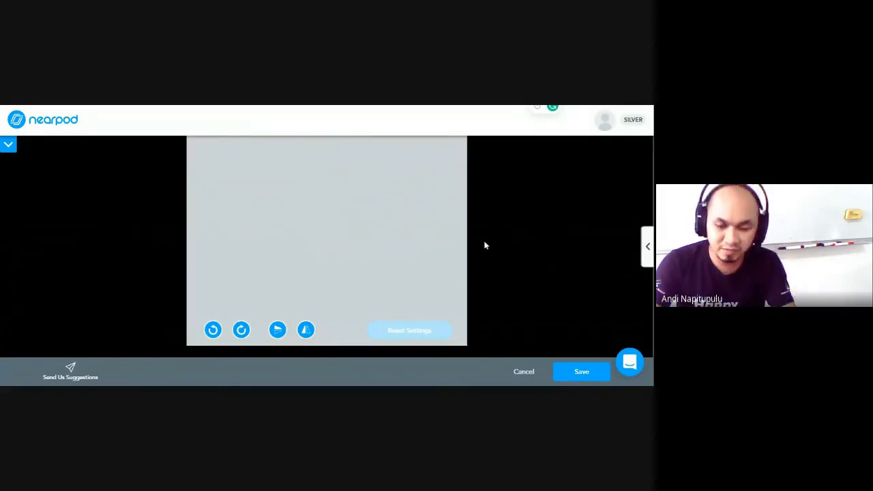
pyautogui.click(588, 378)
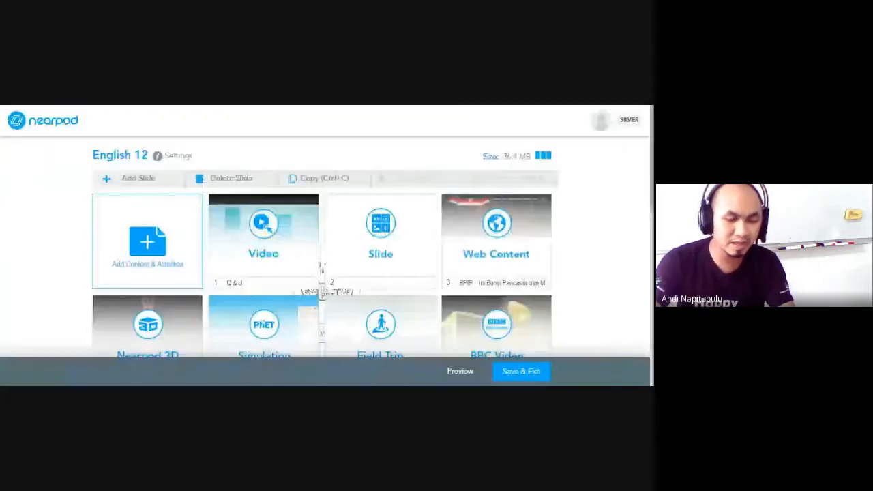
# Add a Collaborate Board activity to the lesson and enter the topic "Cinta".
pyautogui.click(135, 258)
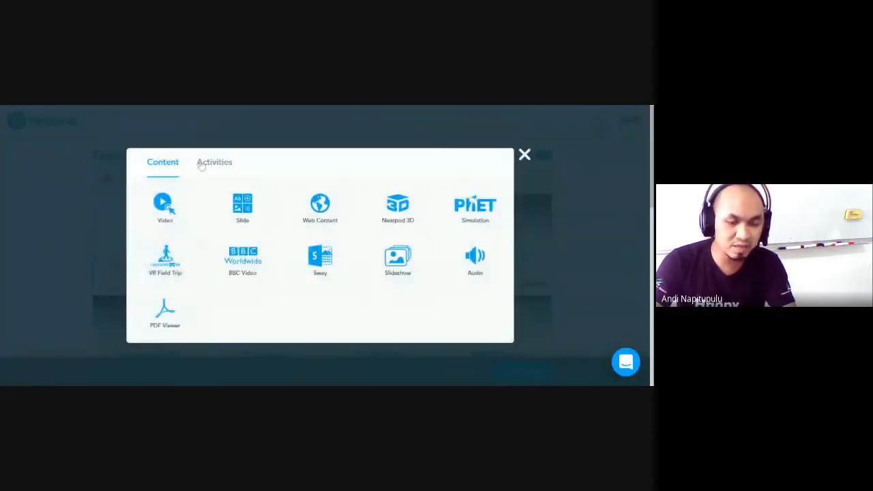
pyautogui.click(203, 165)
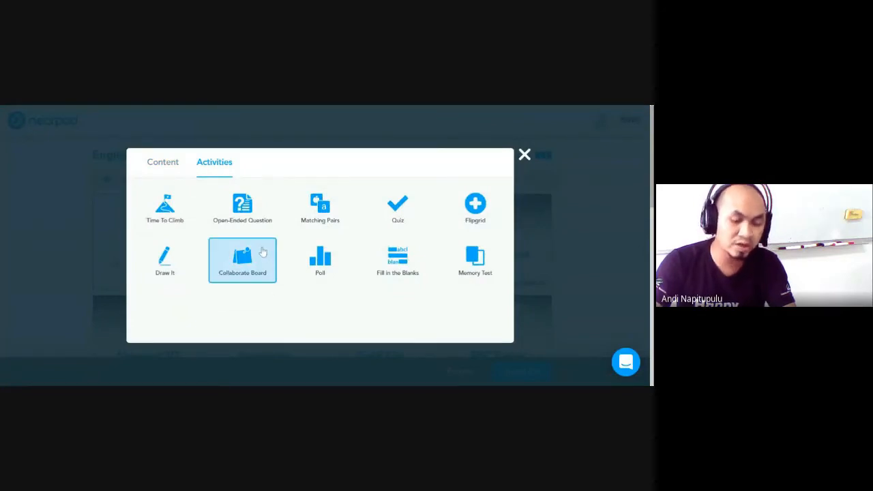
pyautogui.click(263, 252)
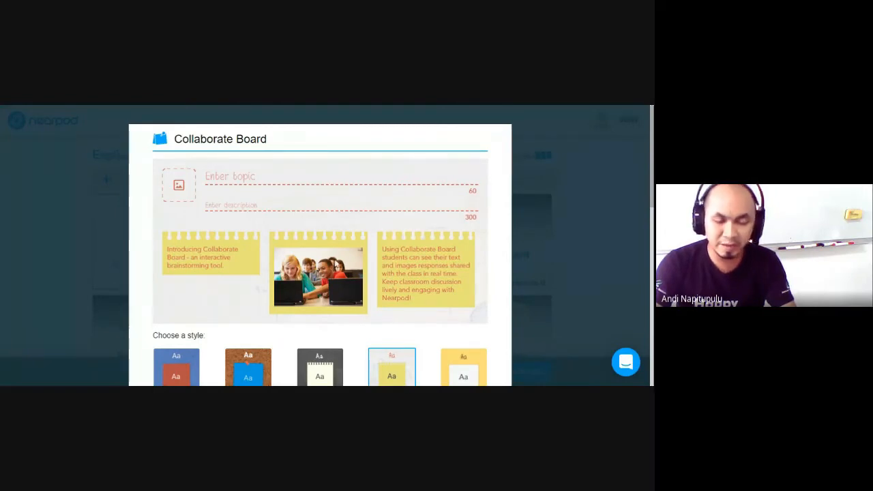
pyautogui.scroll(-2, 335, 246)
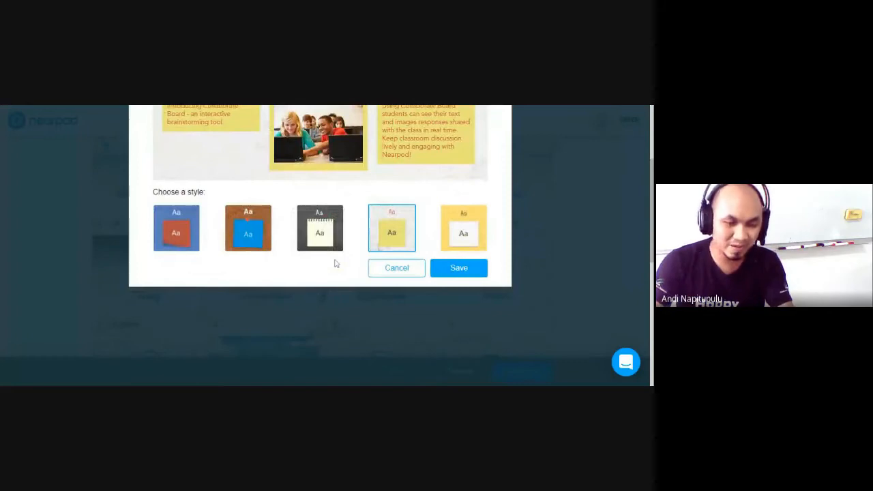
pyautogui.scroll(1, 366, 225)
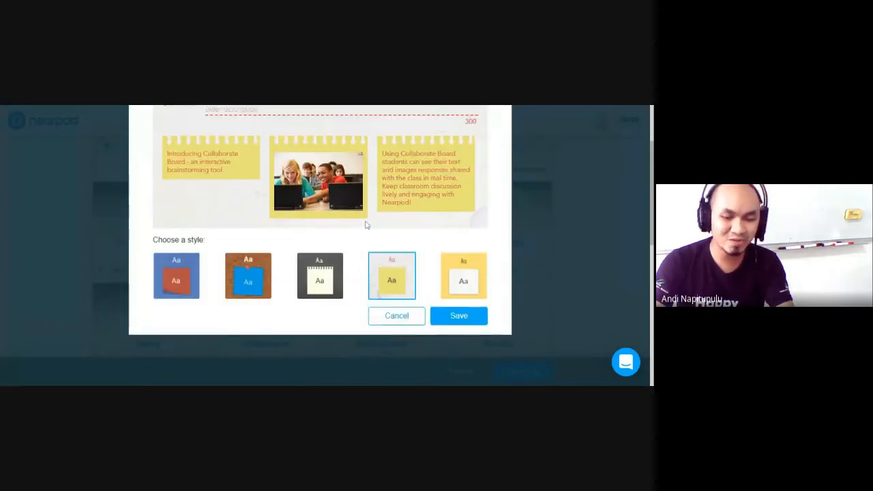
pyautogui.scroll(1, 366, 225)
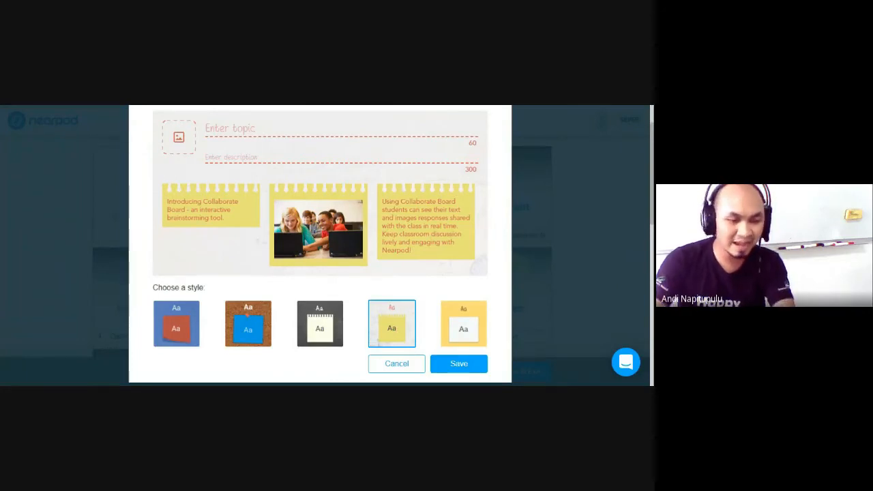
pyautogui.click(232, 129)
pyautogui.write('Cinta')
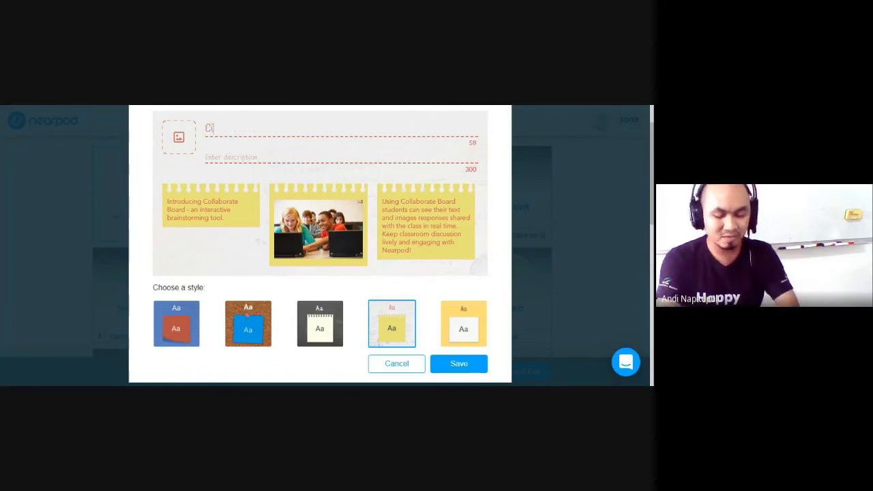
# Enter the board description "Apa itu cinta?", choose the blue style with red notes, and save the board.
pyautogui.click(286, 160)
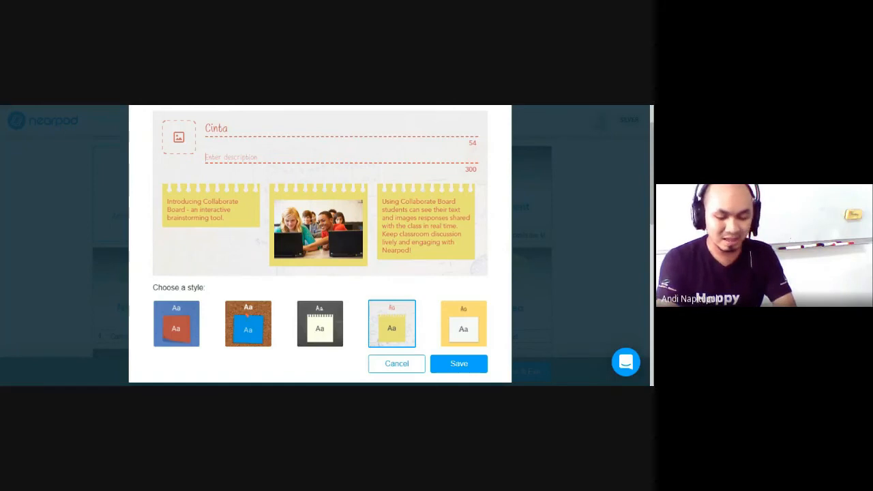
pyautogui.write('Ap')
pyautogui.write('a ibu cinta')
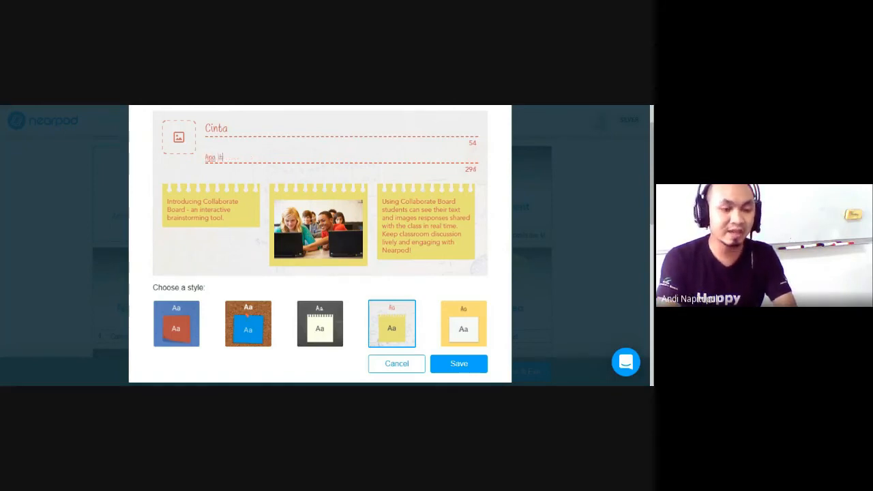
pyautogui.write('?')
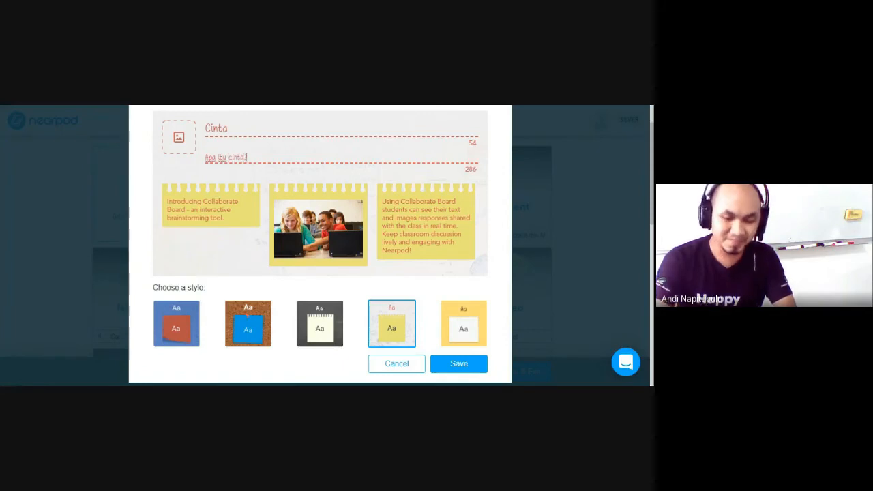
pyautogui.click(183, 324)
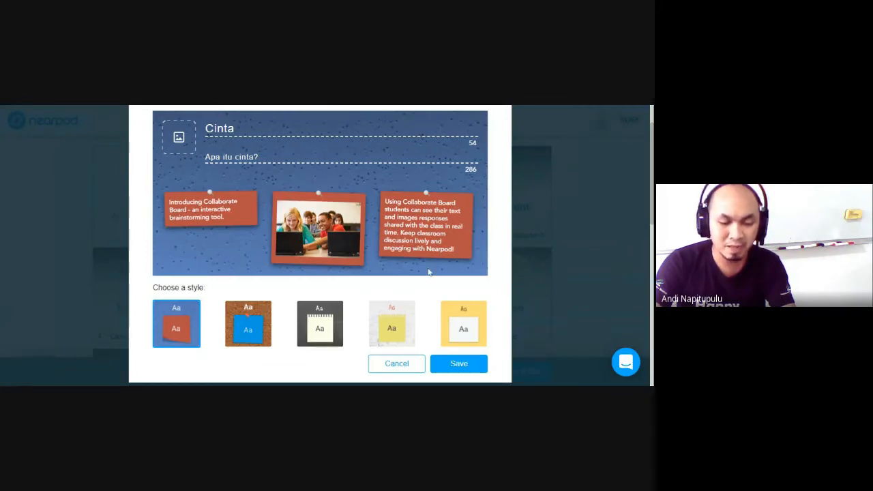
pyautogui.click(472, 371)
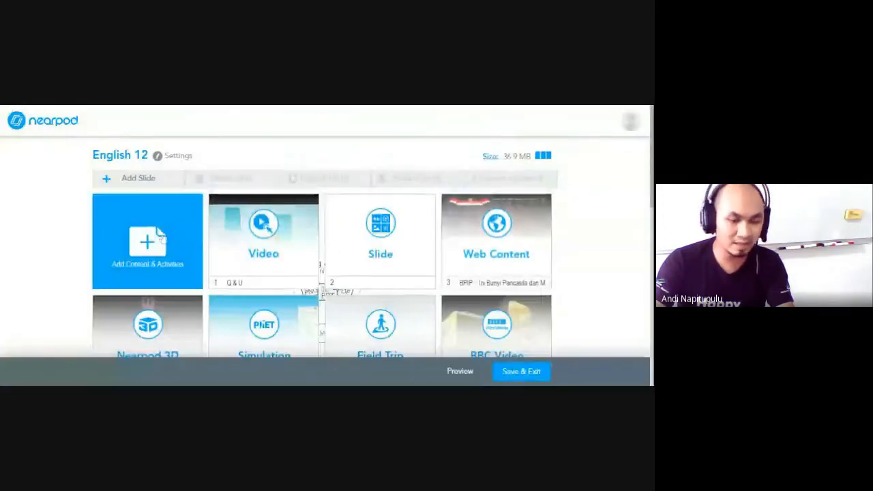
# Add a Poll activity to the lesson.
pyautogui.click(148, 242)
pyautogui.click(213, 165)
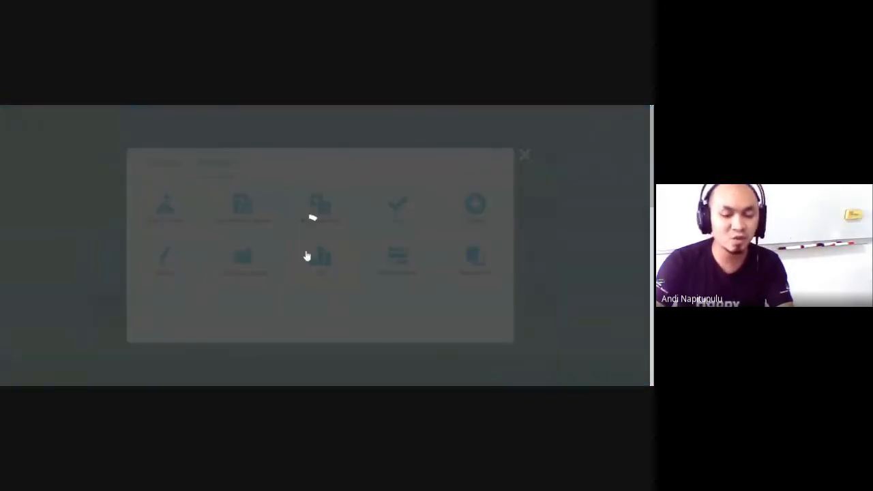
pyautogui.click(307, 255)
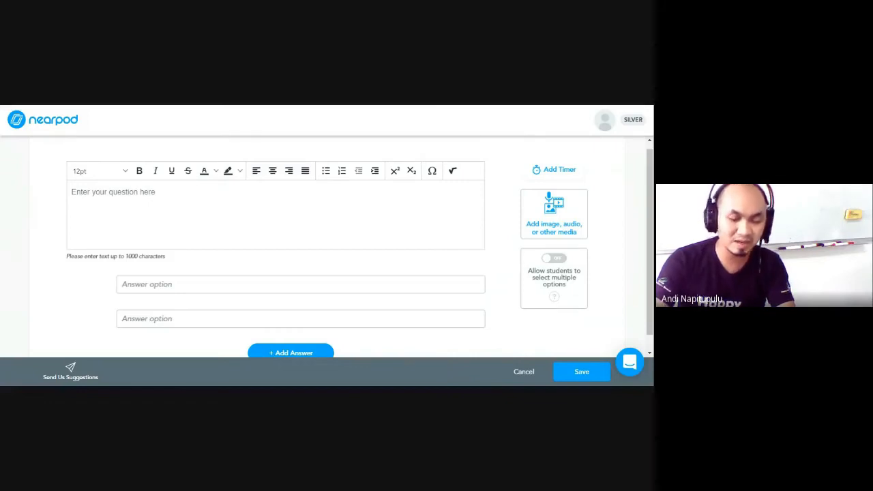
# Enter the poll question "Menurut anda, siapakah yang akan menjadi ketua osis?".
pyautogui.click(203, 202)
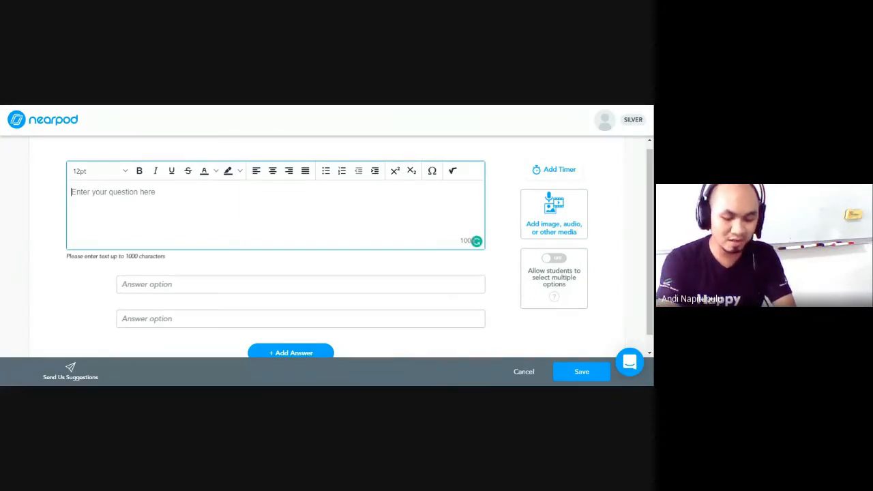
pyautogui.write('Menurut')
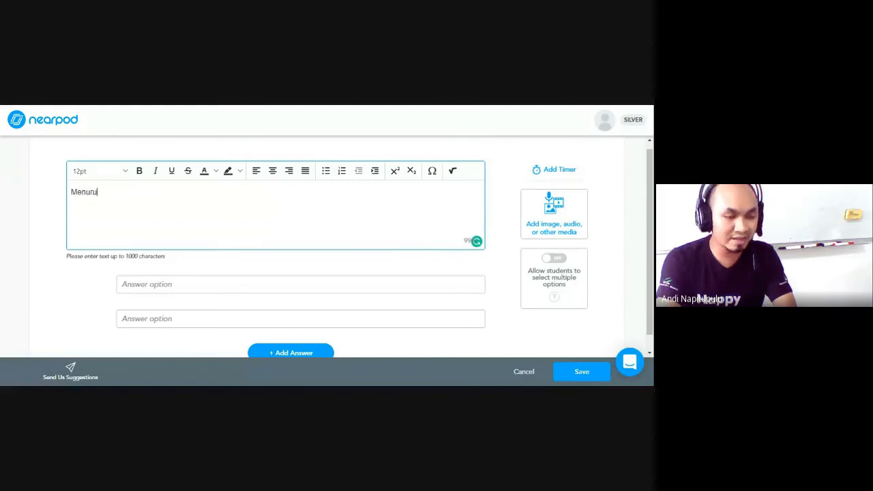
pyautogui.write(' anda')
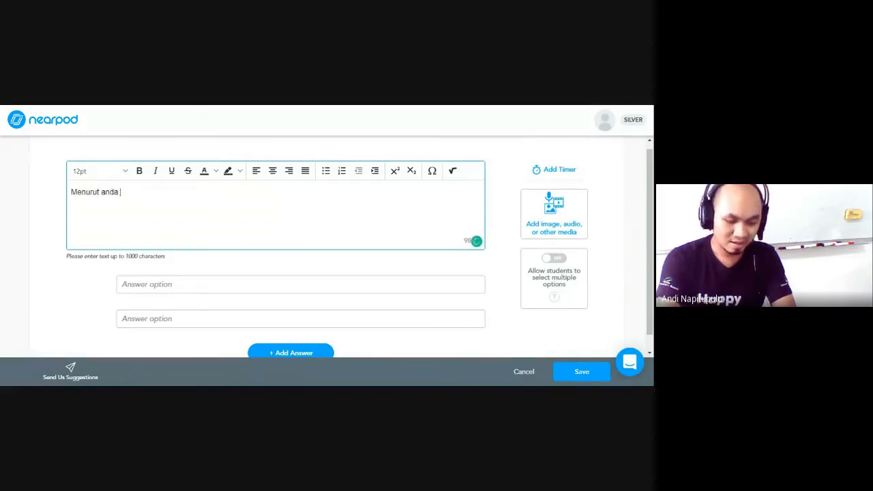
pyautogui.write(', apak')
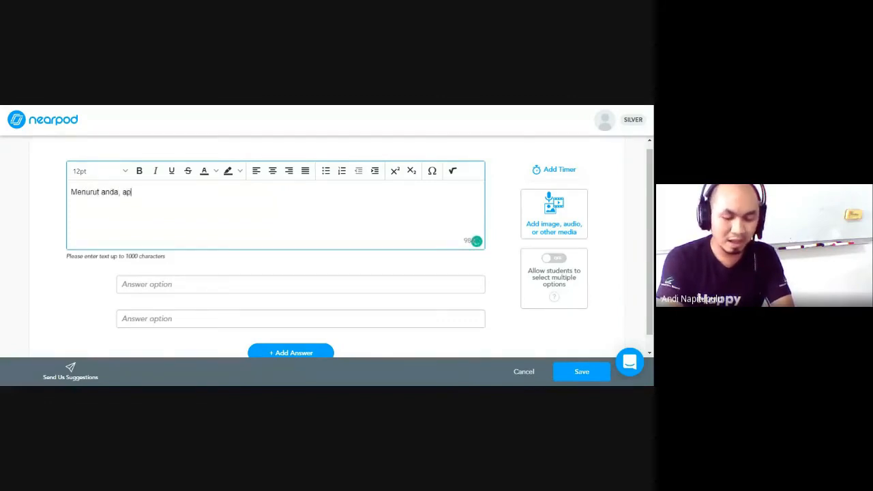
pyautogui.press('BackSpace')
pyautogui.press('BackSpace')
pyautogui.press('BackSpace')
pyautogui.press('BackSpace')
pyautogui.write('s')
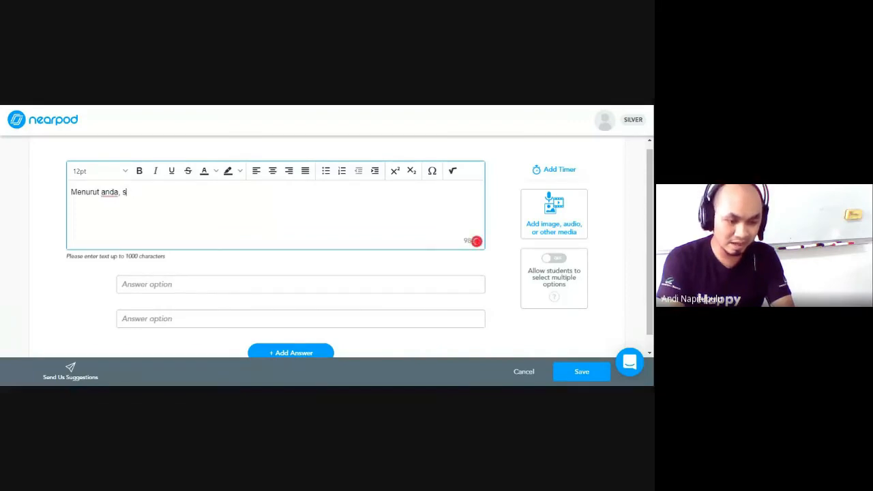
pyautogui.write('iapakah')
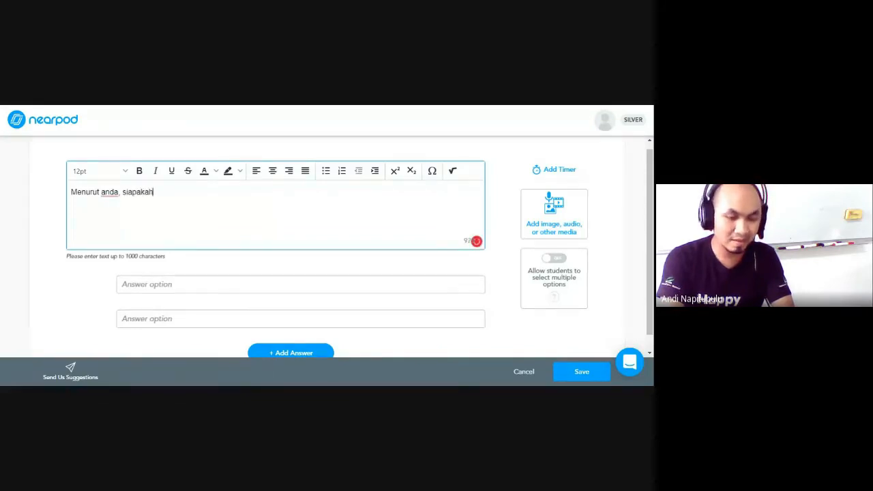
pyautogui.write(' yang aka')
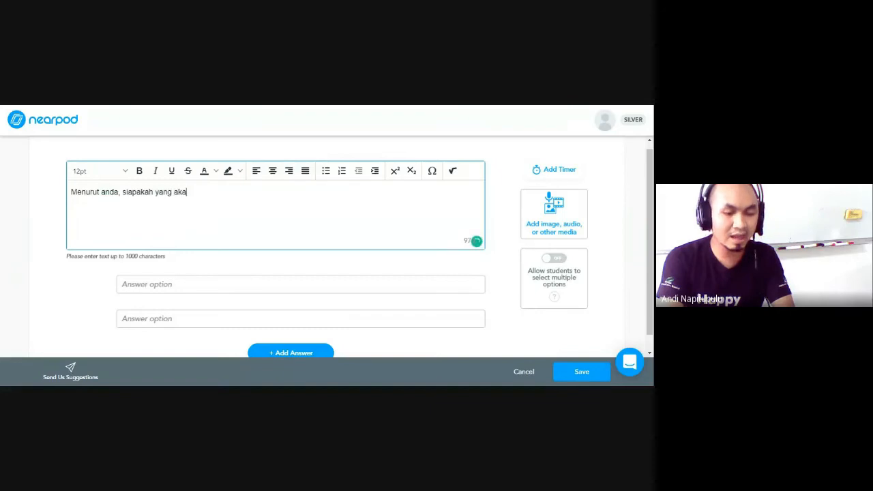
pyautogui.write('n menjadi')
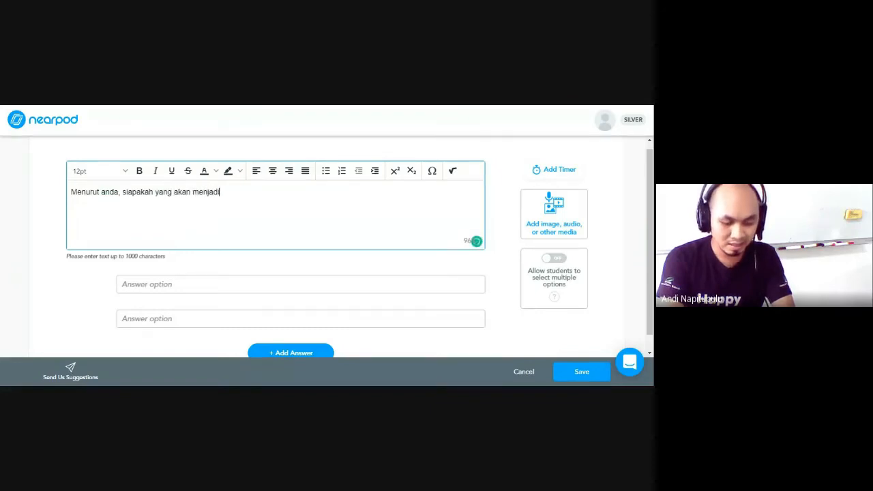
pyautogui.write(' ketua osis?')
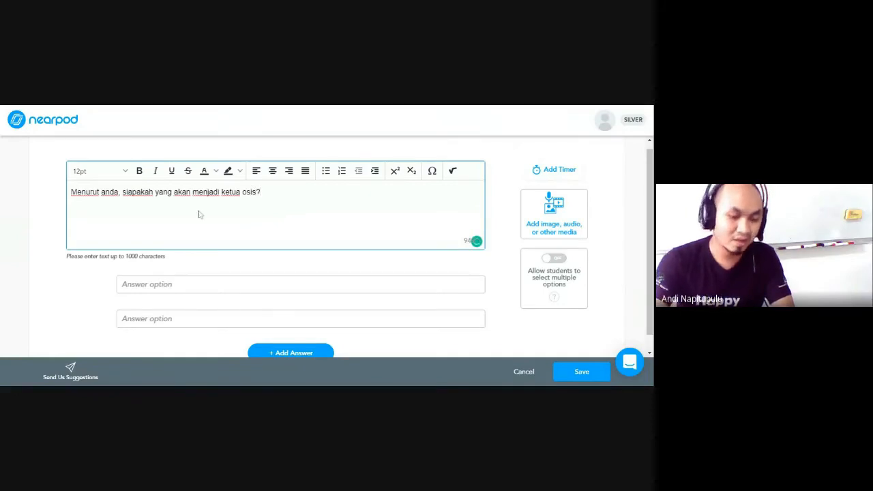
# Fill in the poll's two answer options with the candidates' first names.
pyautogui.click(174, 284)
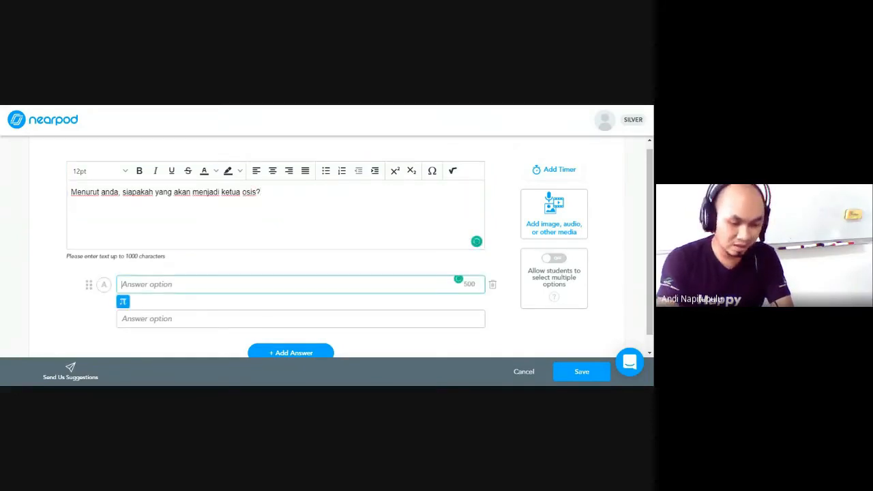
pyautogui.write('Ando')
pyautogui.click(159, 316)
pyautogui.write('Andi')
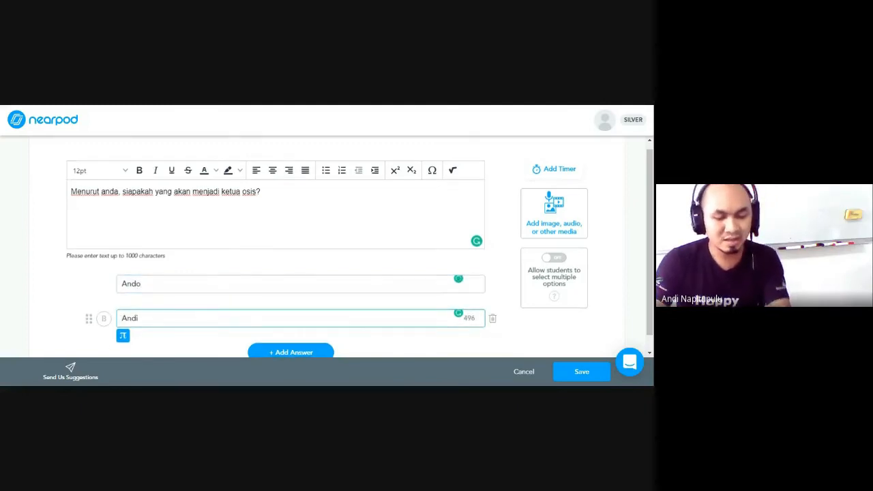
# Add an activity timer of 00 minutes 15 seconds to the poll and save the poll.
pyautogui.scroll(-1, 275, 340)
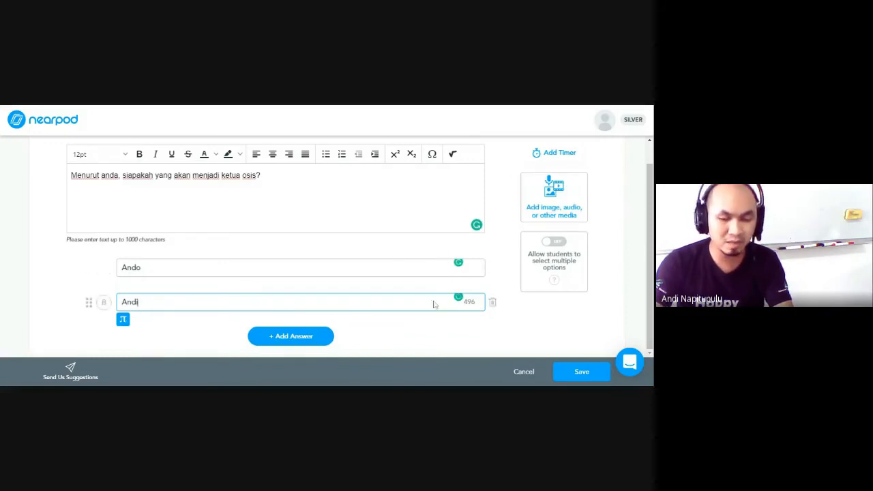
pyautogui.click(563, 156)
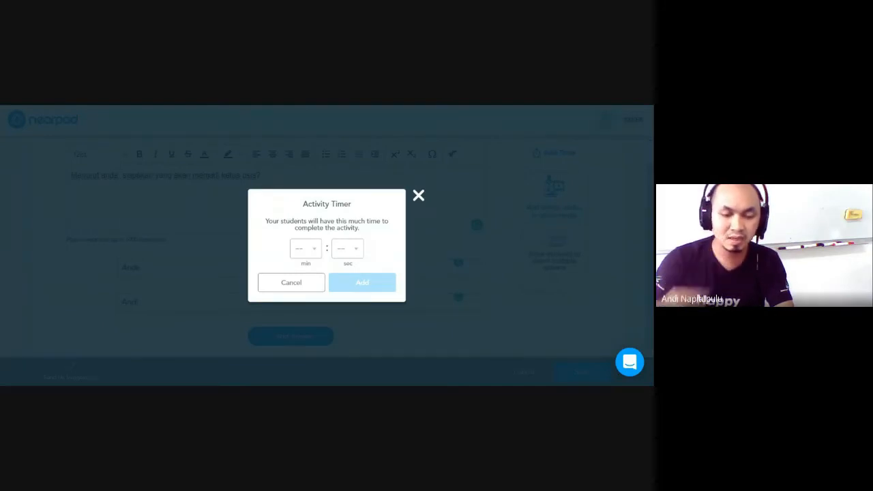
pyautogui.click(357, 253)
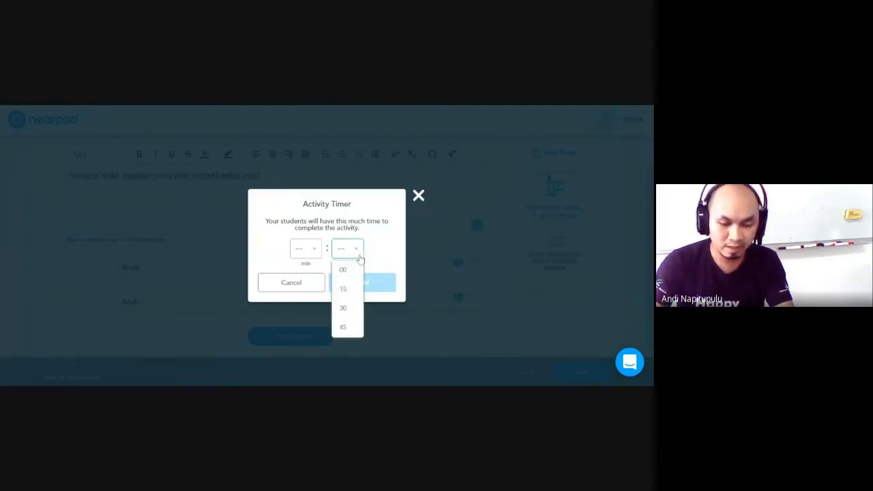
pyautogui.click(353, 291)
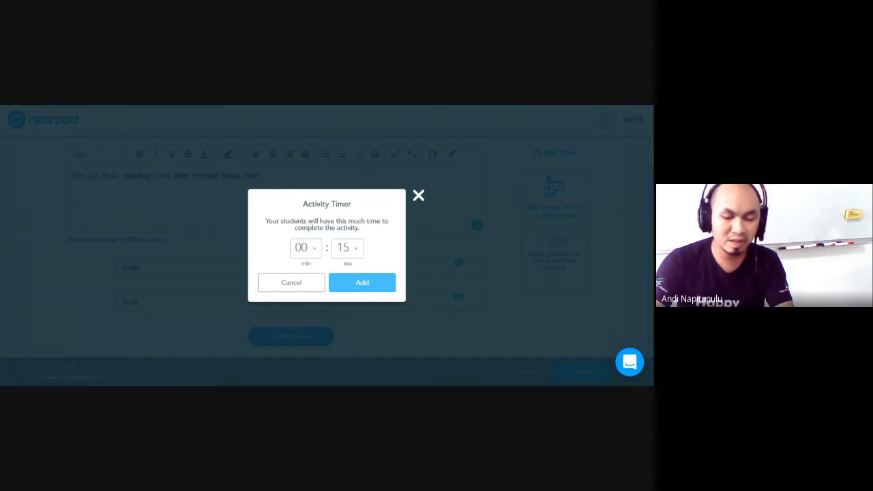
pyautogui.click(352, 289)
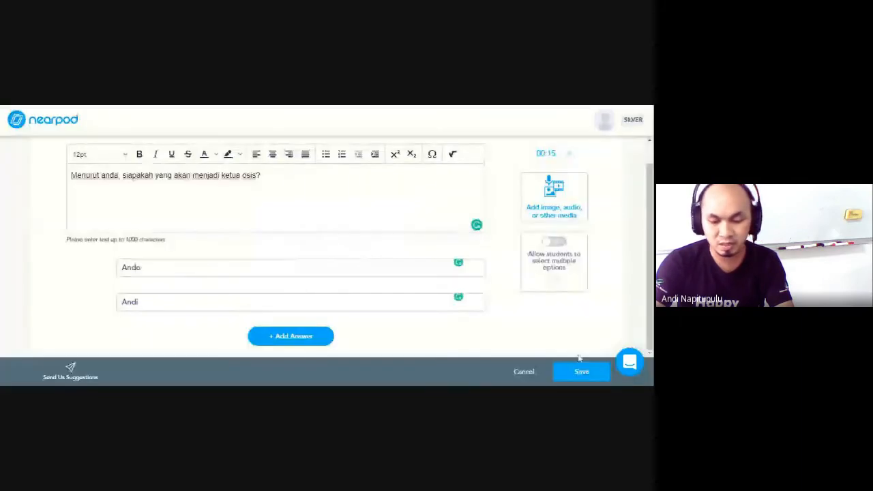
pyautogui.click(591, 374)
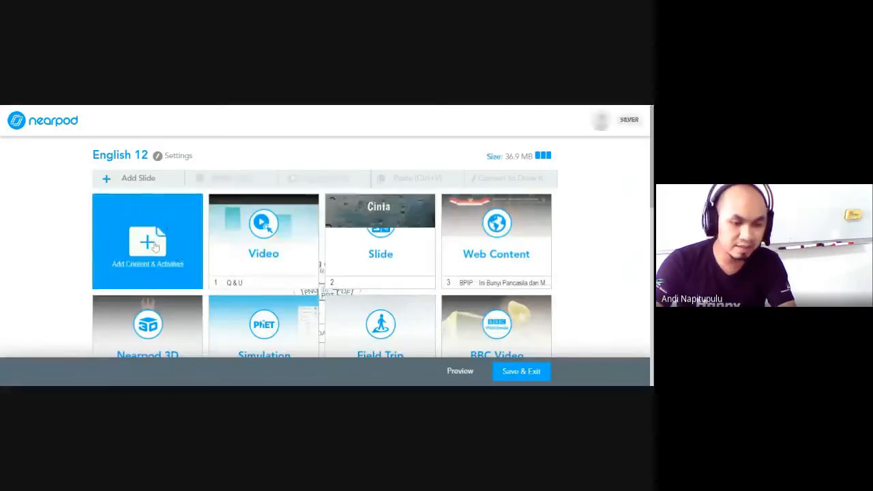
# Add a Fill in the Blanks activity to the English 12 lesson.
pyautogui.click(154, 245)
pyautogui.click(225, 161)
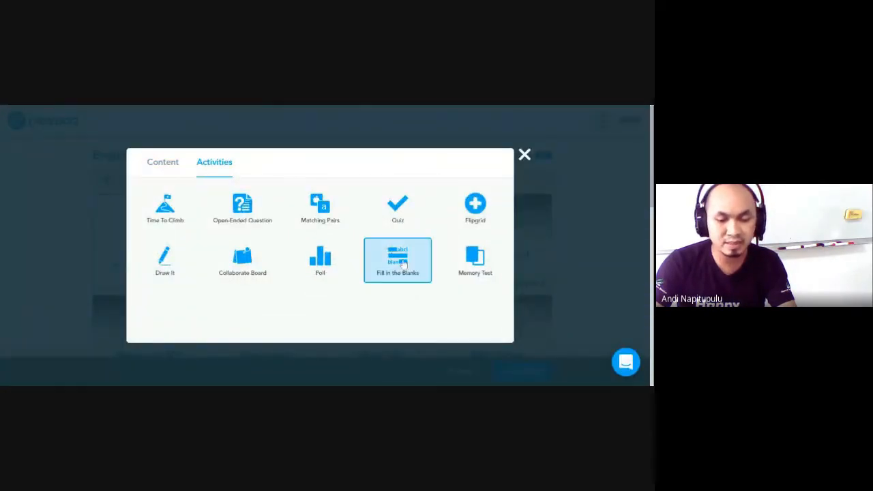
pyautogui.click(404, 264)
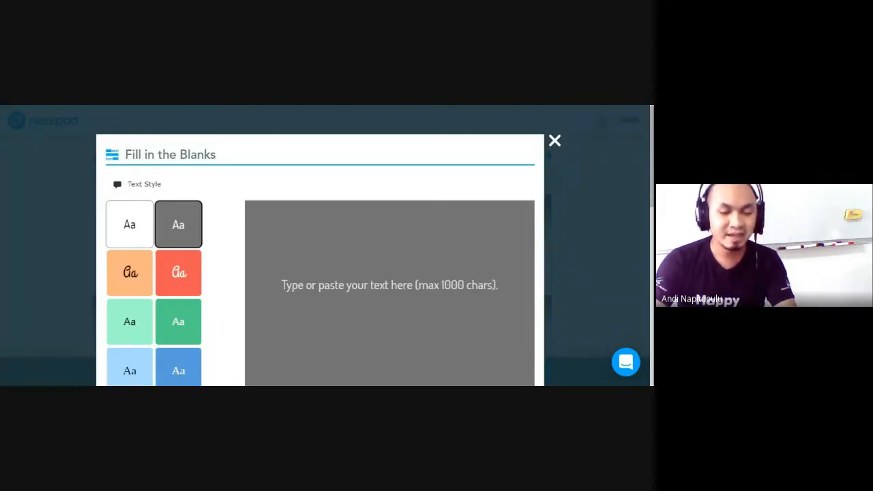
pyautogui.scroll(-2, 334, 238)
pyautogui.scroll(2, 335, 238)
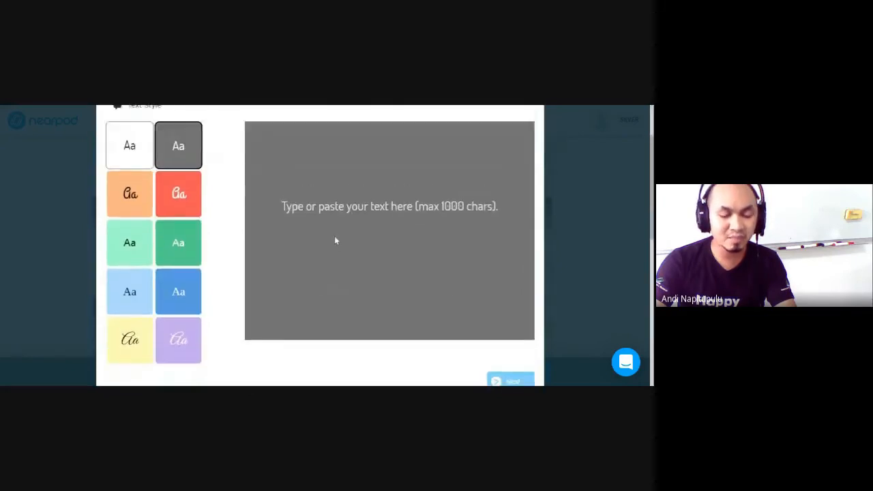
# Enter the instruction "Isilah titik-titik di bawah ini:" as the first line of the fill-in text.
pyautogui.click(334, 237)
pyautogui.write('Isi')
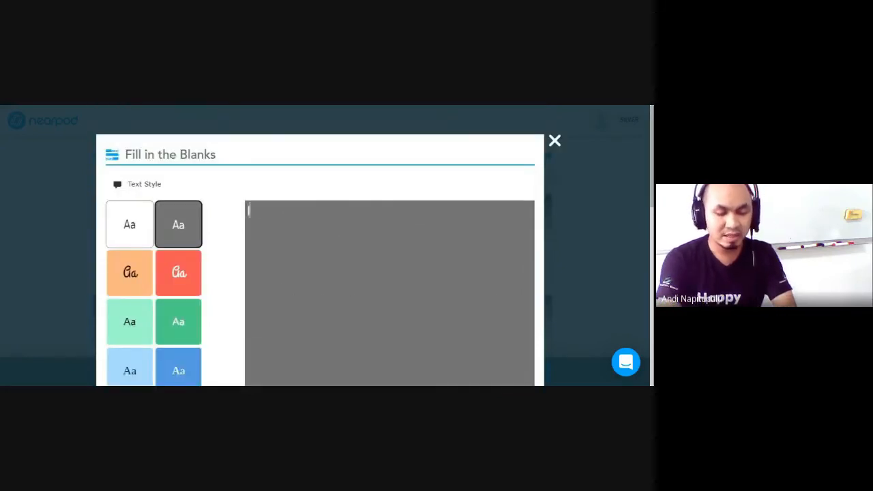
pyautogui.write('lah ti')
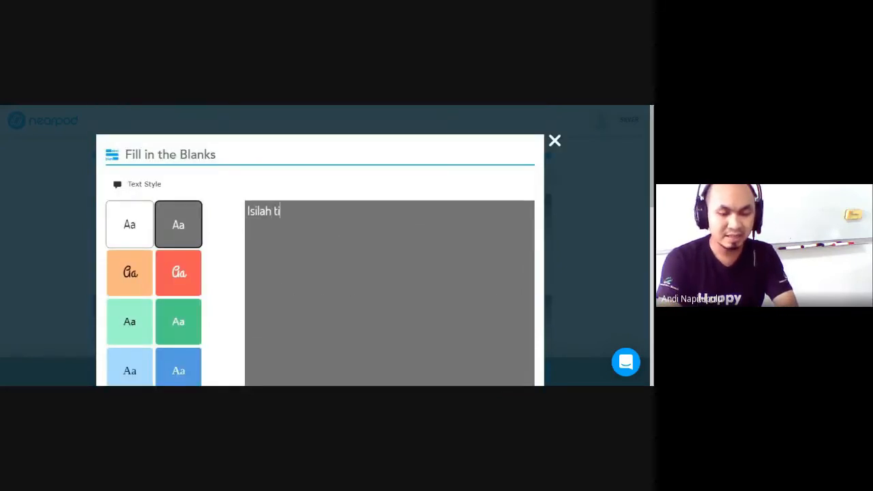
pyautogui.write('tik-titik di')
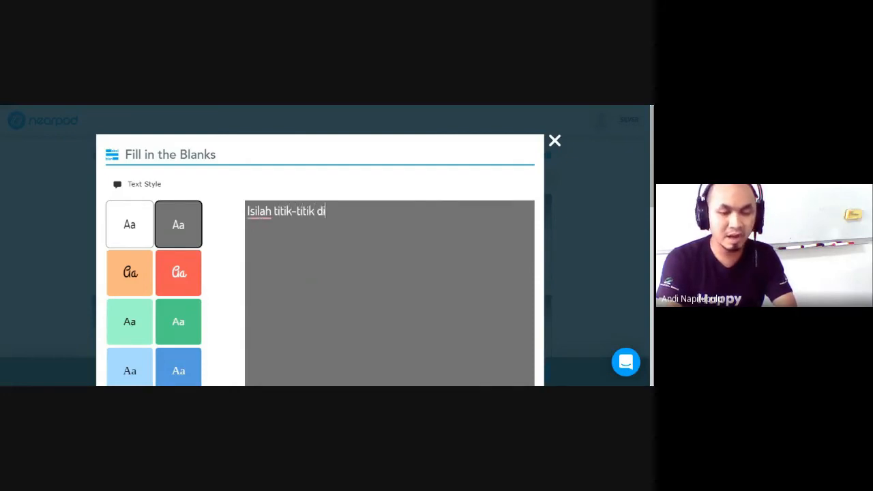
pyautogui.write(' bawah ini')
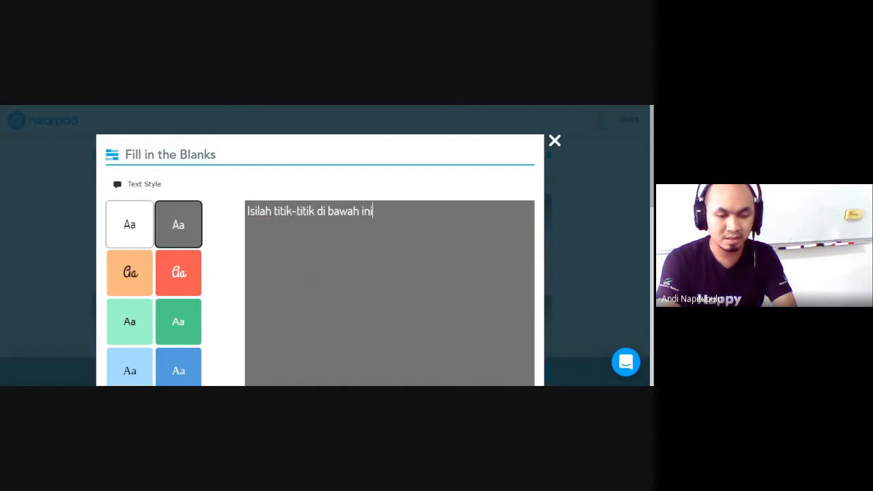
pyautogui.write(':')
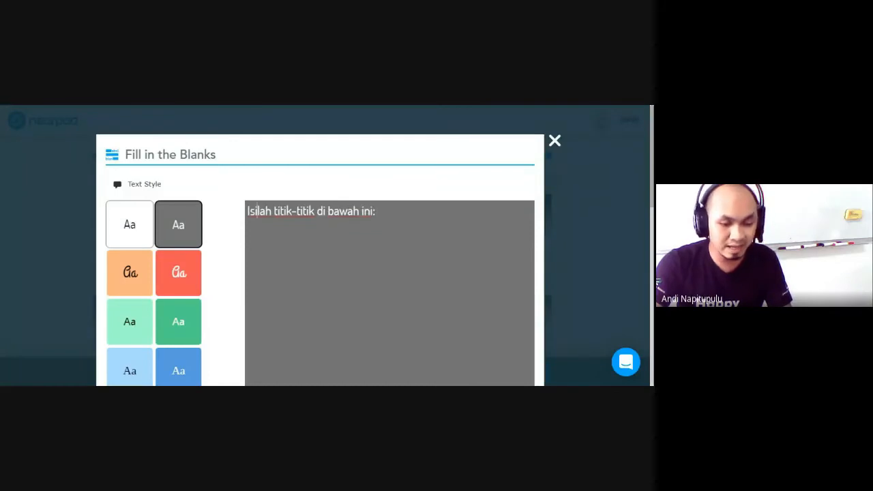
# Below the instruction and a blank line, add the five Pancasila principles, from "Ketuhanan Yang Maha Esa." to "Keadilan sosial bagi seluruh rakyat Indonesia.".
pyautogui.press('Return')
pyautogui.press('Return')
pyautogui.write('Ketuhanan Yang Maha Esa. Kemanusiaan yang adil dan beradab. Persatuan Indonesia. Kerakyatan yang dipimpin oleh hikmat kebijaksanaan dalam permusyawaratan perwakilan. Keadilan sosial bagi seluruh rakyat Indonesia.')
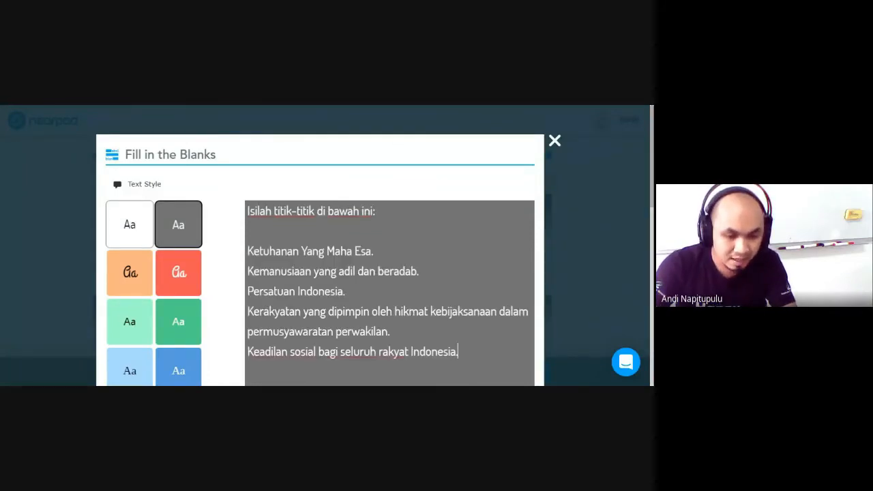
# Number the five principles "1." to "5." at the start of each sentence, without a space after the number.
pyautogui.write('1.')
pyautogui.click(248, 272)
pyautogui.write('2.')
pyautogui.click(248, 291)
pyautogui.write('3.')
pyautogui.click(247, 312)
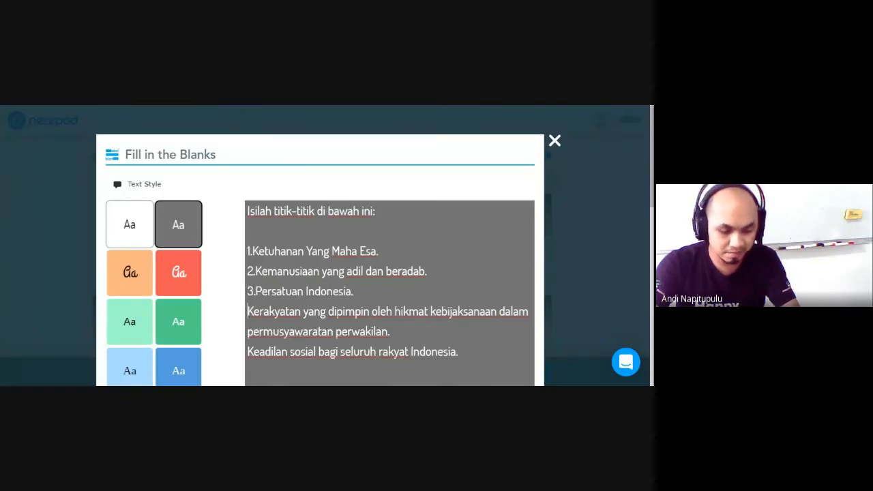
pyautogui.write('4.')
pyautogui.click(248, 352)
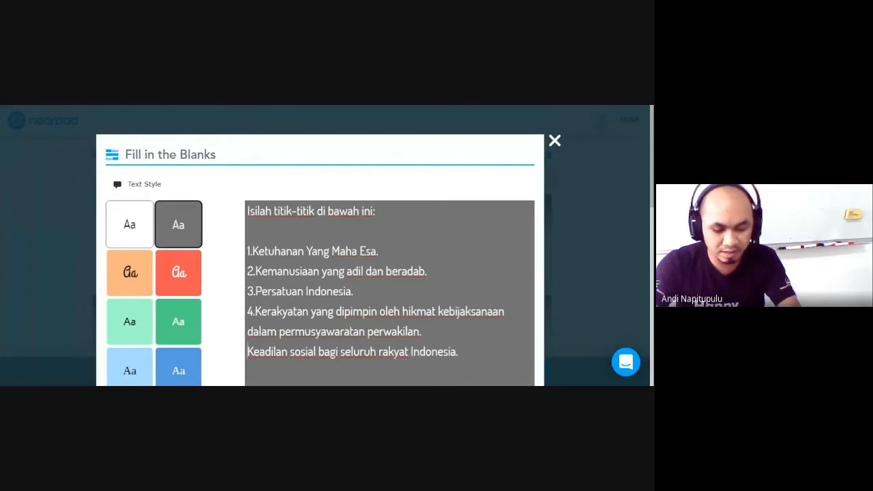
pyautogui.write('5.')
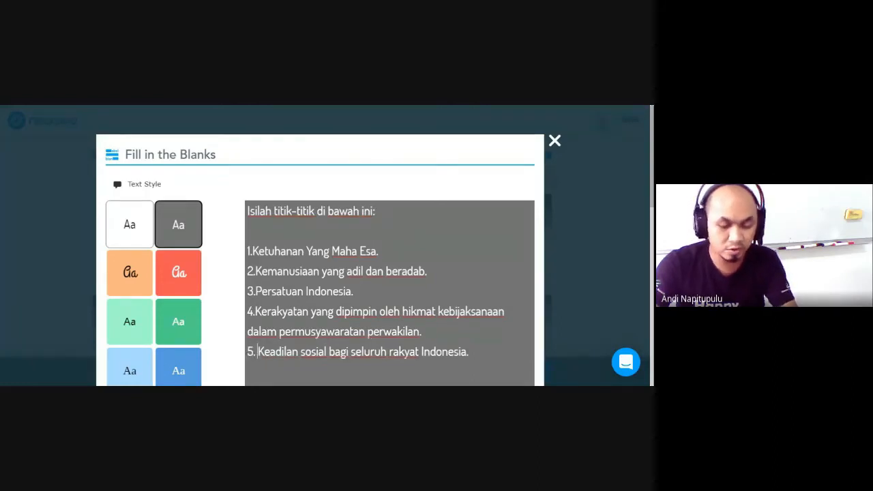
pyautogui.press('BackSpace')
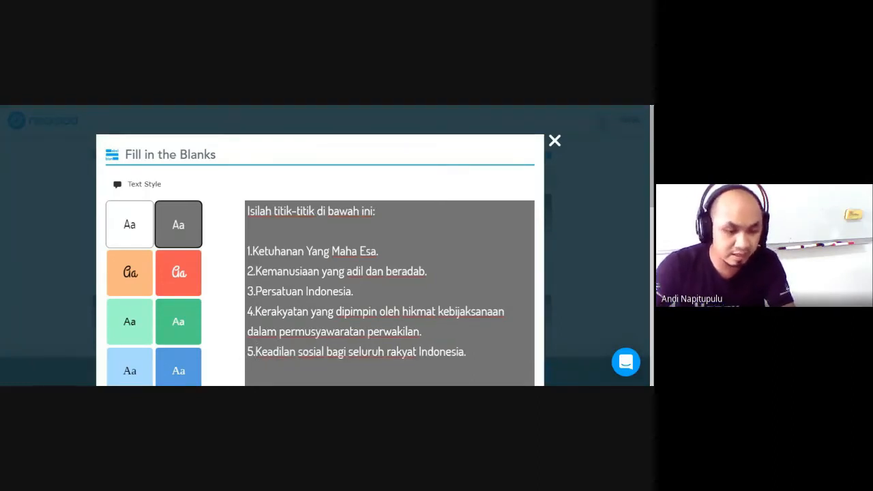
# Apply the dark green text style to the passage and continue to the word bank stage.
pyautogui.scroll(-1, 171, 285)
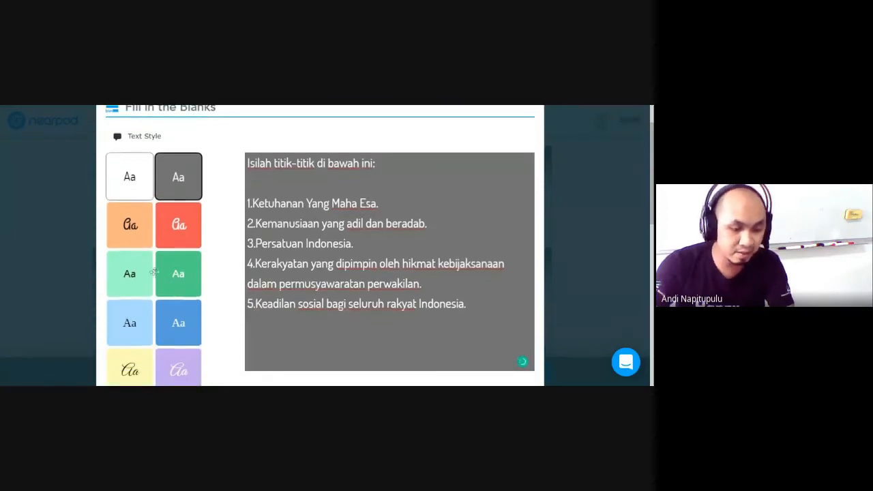
pyautogui.click(142, 243)
pyautogui.click(168, 286)
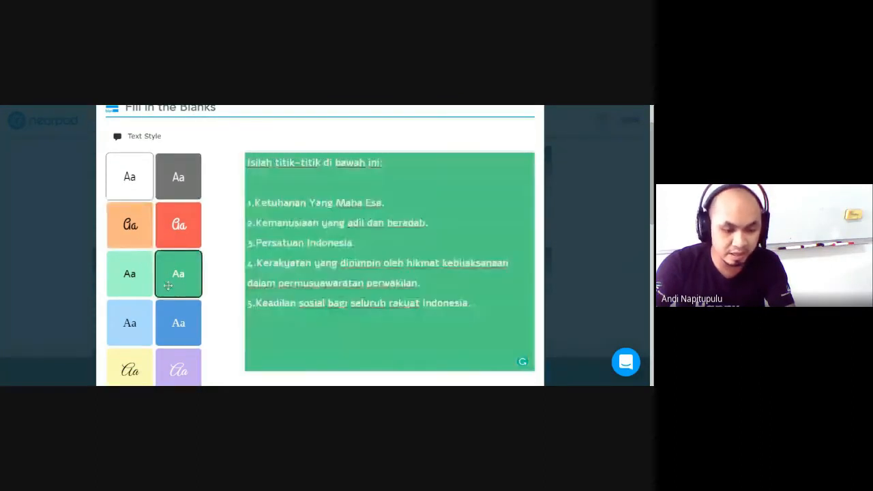
pyautogui.scroll(-1, 171, 285)
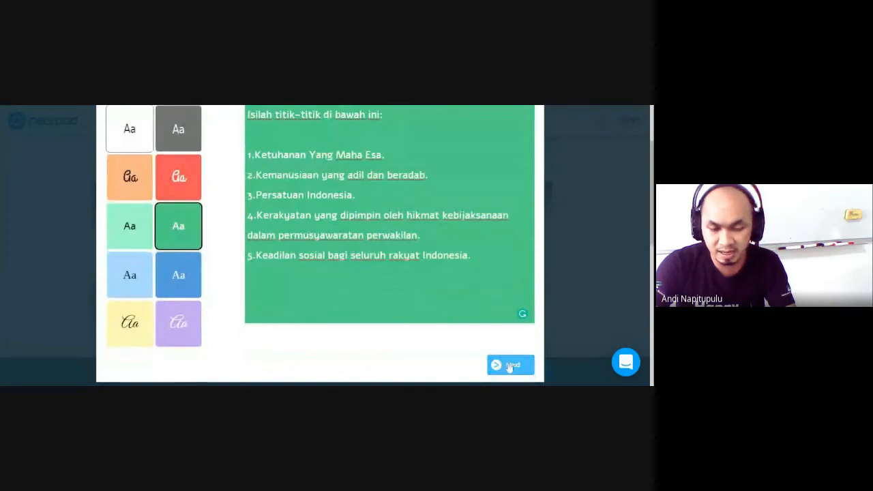
pyautogui.click(501, 365)
# Blank out 1.Ketuhanan, beradab, 2.Kemanusiaan, 3.Persatuan, kebijaksanaan, permusyawaratan, sosial and rakyat for the word bank, and save the activity.
pyautogui.scroll(2, 198, 312)
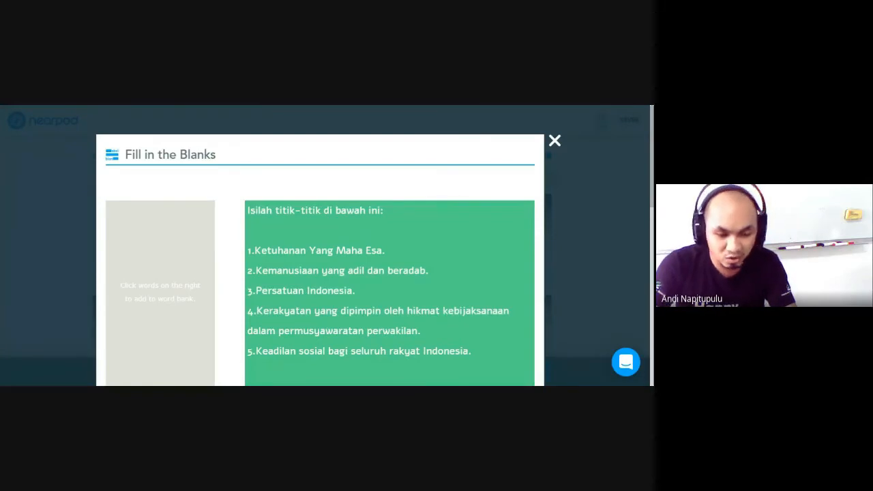
pyautogui.click(278, 251)
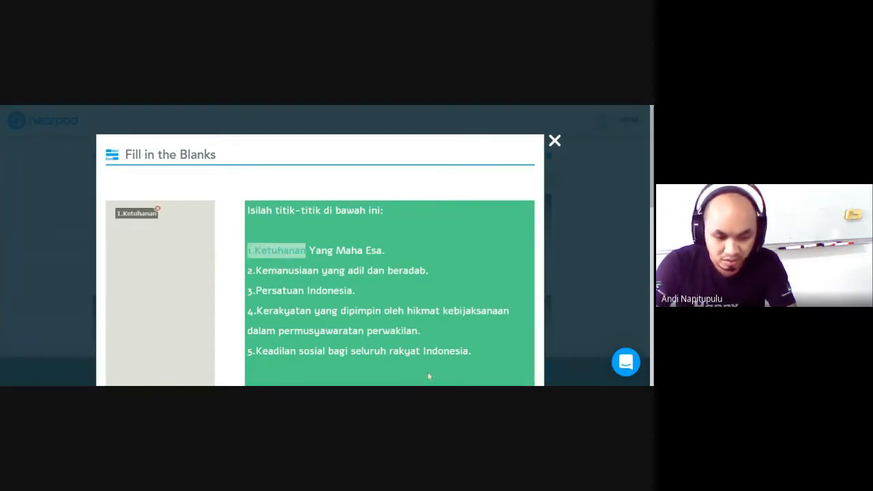
pyautogui.click(404, 272)
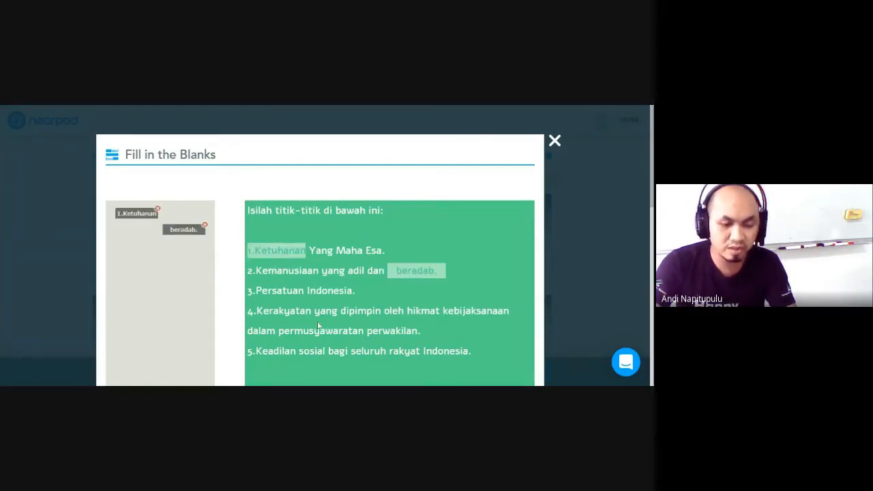
pyautogui.click(274, 273)
pyautogui.click(291, 294)
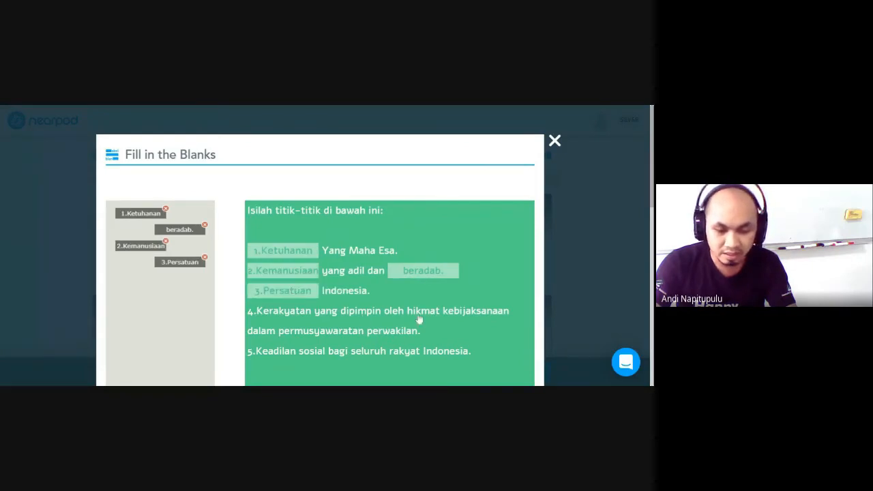
pyautogui.click(456, 313)
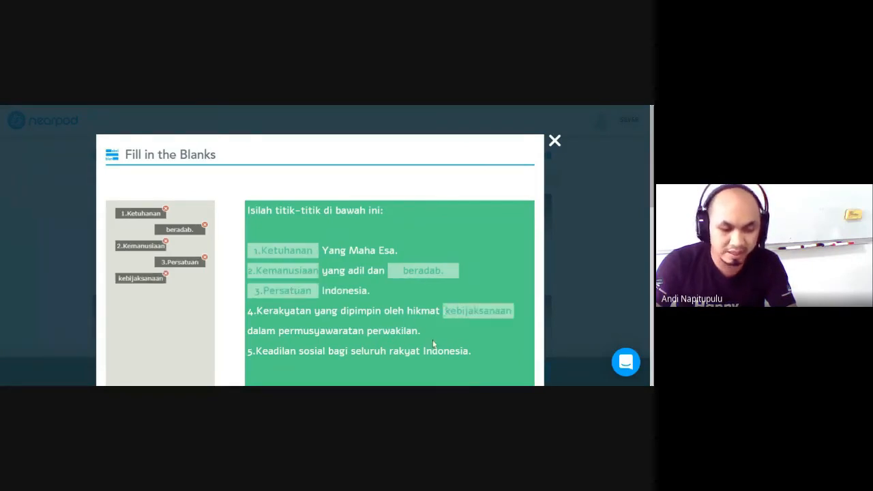
pyautogui.click(324, 333)
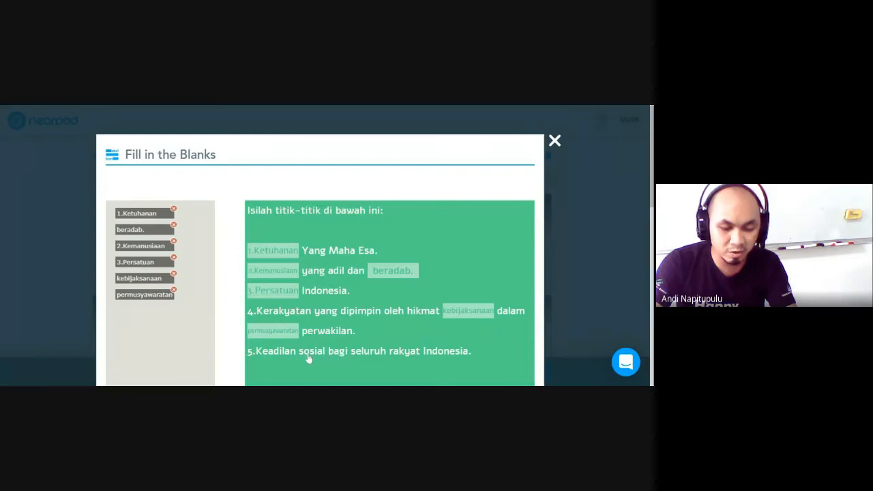
pyautogui.click(308, 355)
pyautogui.click(427, 355)
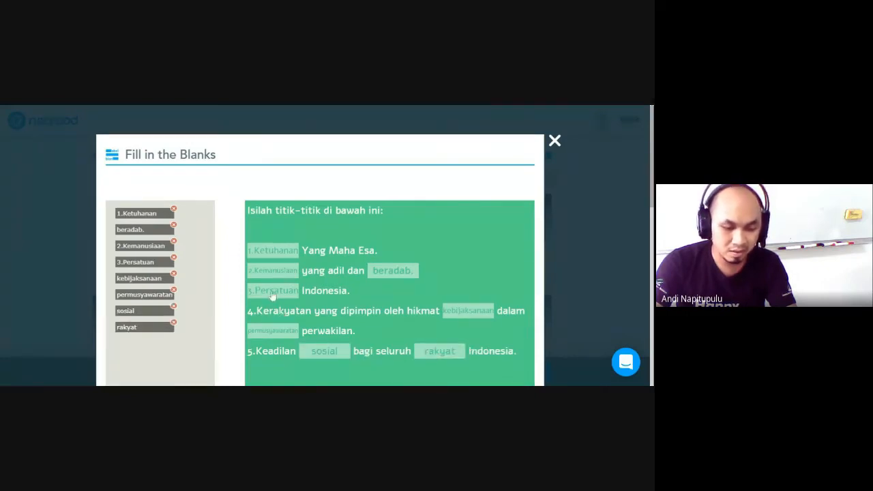
pyautogui.scroll(-3, 405, 296)
pyautogui.click(508, 271)
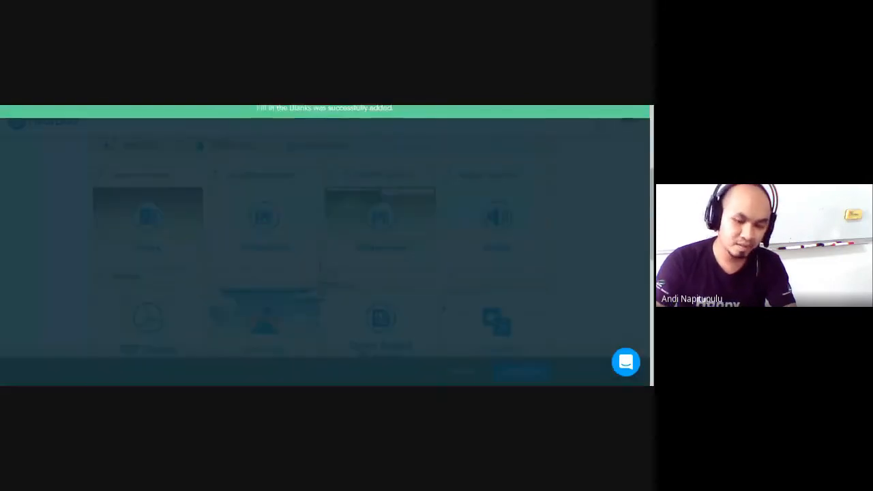
# Add a Memory Test activity to the English 12 lesson.
pyautogui.scroll(3, 368, 272)
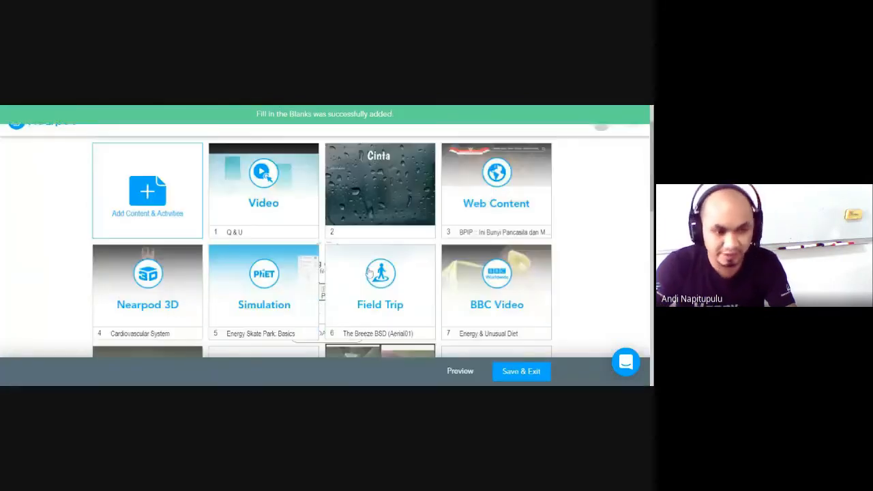
pyautogui.scroll(-10, 369, 273)
pyautogui.scroll(10, 271, 255)
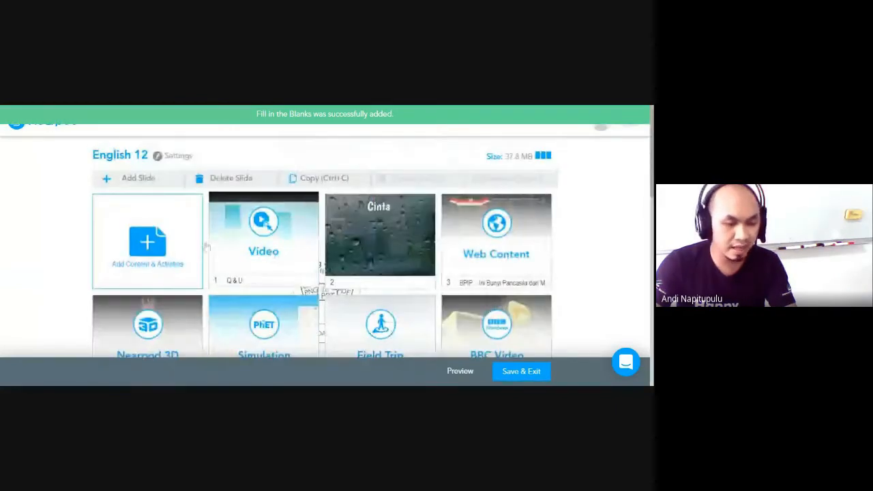
pyautogui.click(149, 220)
pyautogui.click(228, 167)
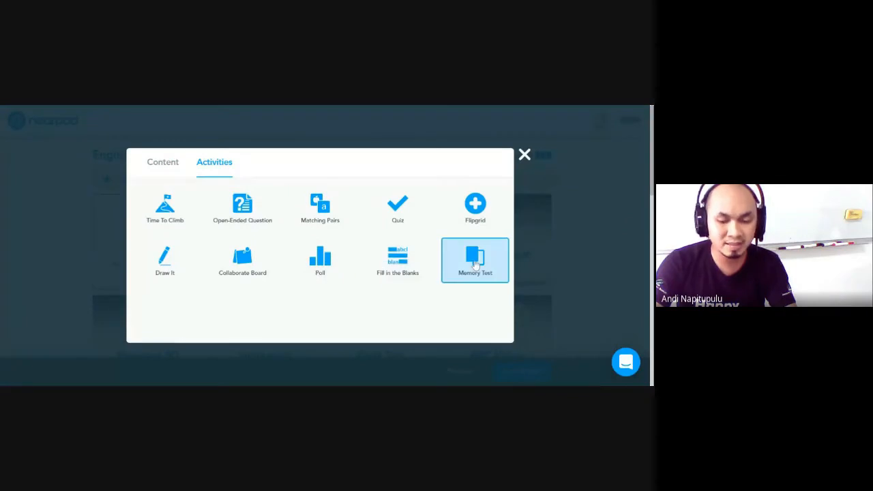
pyautogui.click(475, 263)
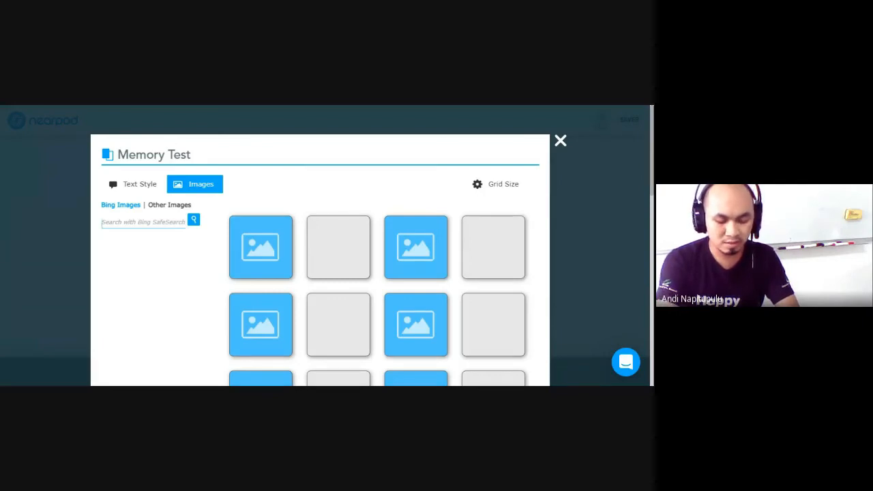
# Search Bing images for "citra berkat" and place the yellow school building photo in the first Memory Test pair.
pyautogui.write('citra berkat')
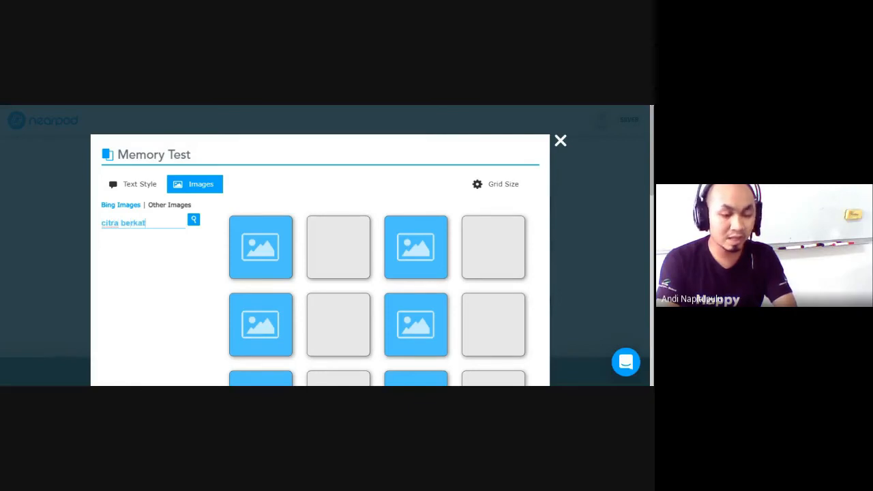
pyautogui.press('Return')
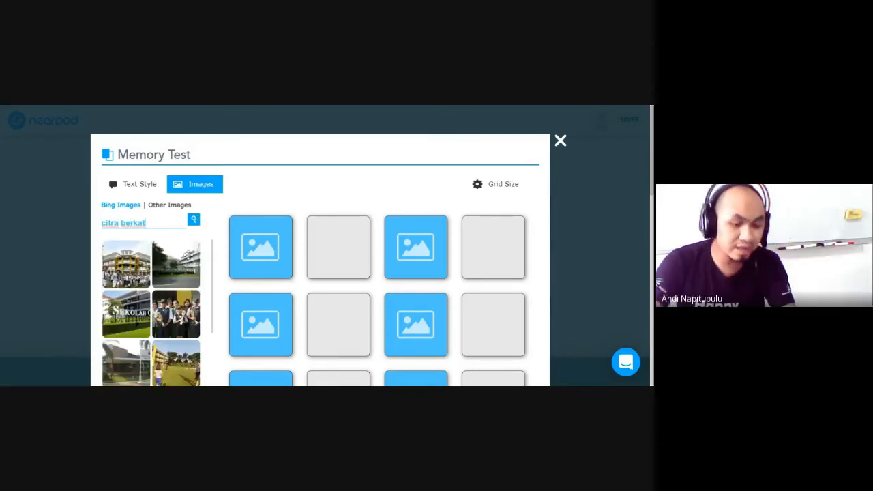
pyautogui.moveTo(129, 272); pyautogui.dragTo(260, 253)
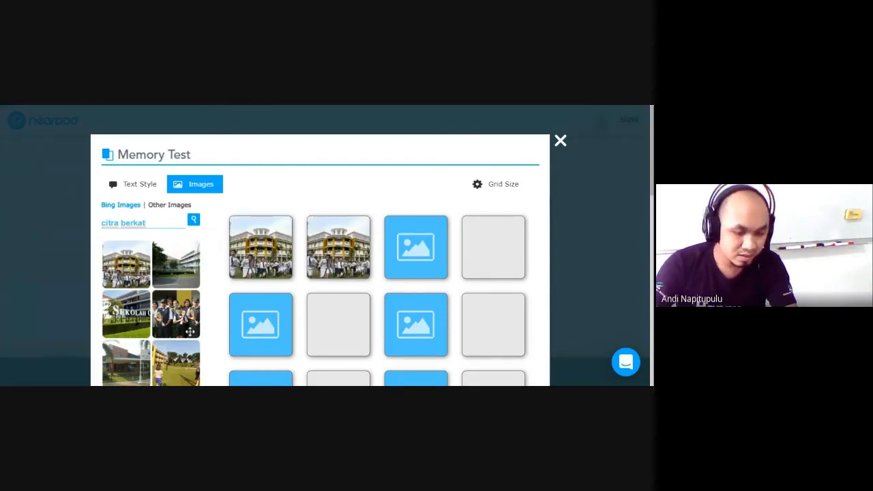
pyautogui.scroll(-2, 190, 331)
pyautogui.scroll(-2, 189, 330)
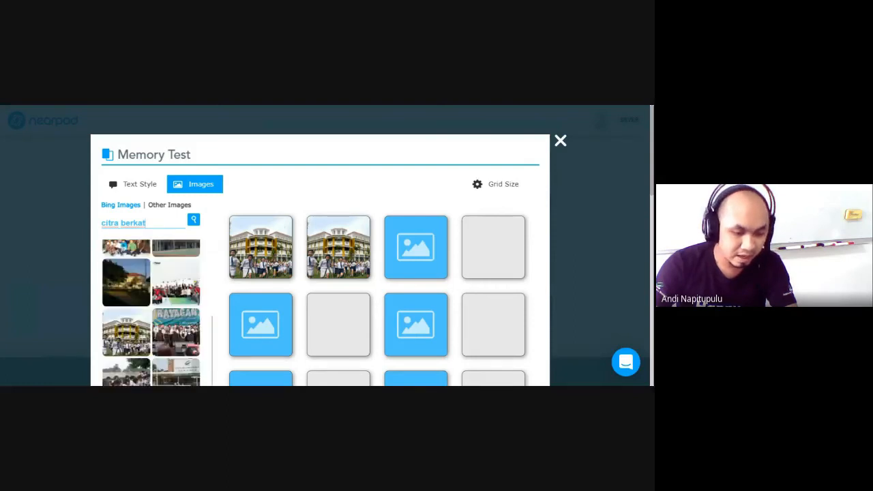
pyautogui.scroll(-2, 189, 330)
pyautogui.scroll(-2, 189, 330)
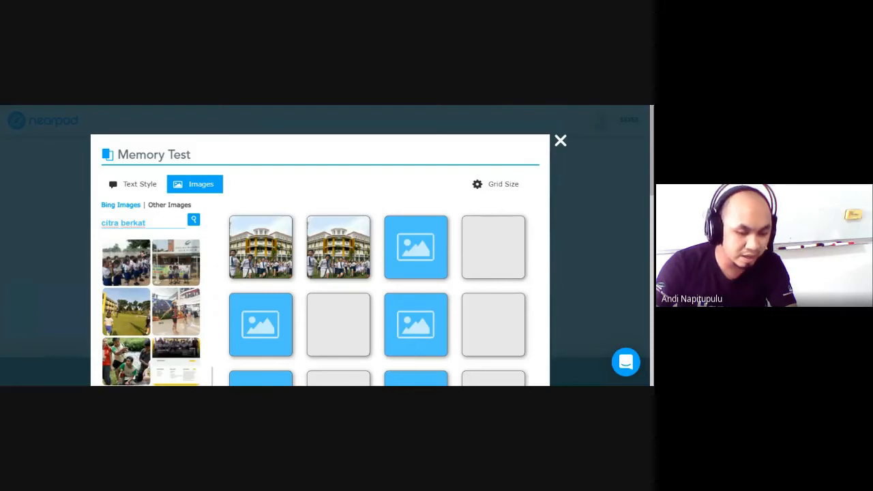
pyautogui.scroll(-1, 189, 330)
pyautogui.scroll(5, 130, 327)
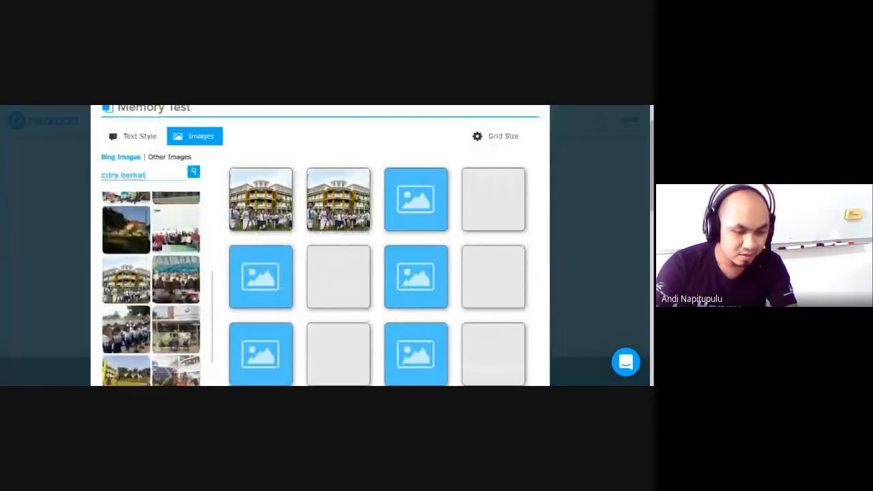
# Search Bing images for "ciputra" and place the close-up portrait with the blue hat in the second pair.
pyautogui.doubleClick(137, 176)
pyautogui.hotkey('ctrl', 'a')
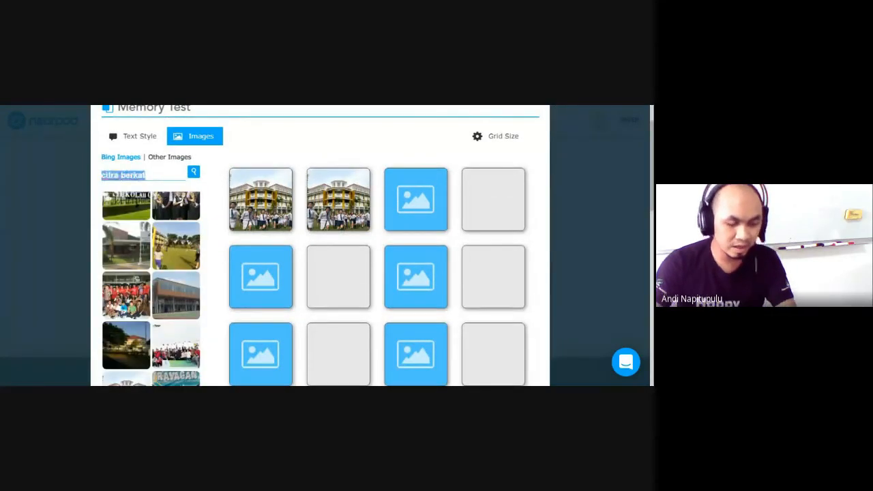
pyautogui.write('ciputra')
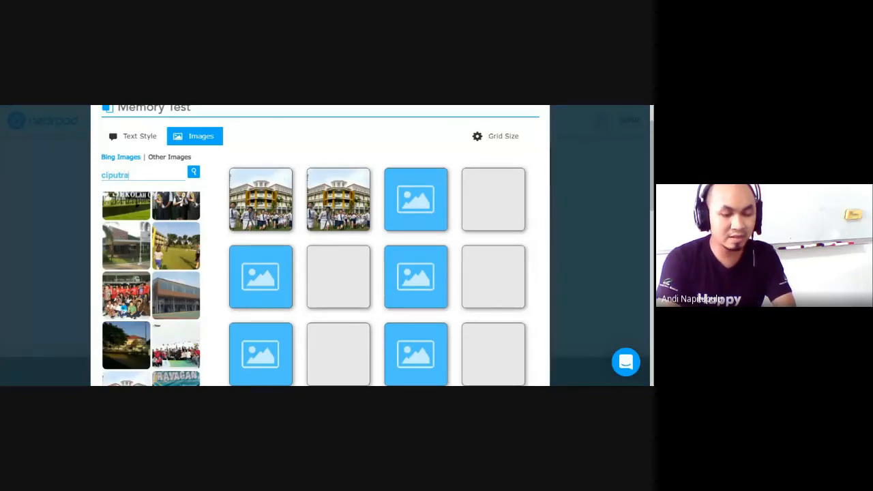
pyautogui.click(194, 172)
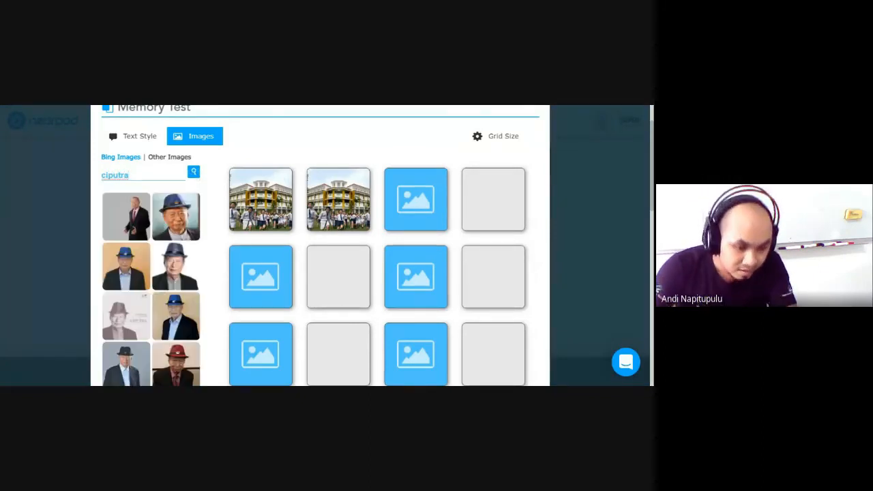
pyautogui.moveTo(175, 222); pyautogui.dragTo(418, 200)
# Search Bing images for "citra kasih" and place the colourful building in the third pair and the Ciputra school logo in the fourth.
pyautogui.doubleClick(114, 175)
pyautogui.press('BackSpace')
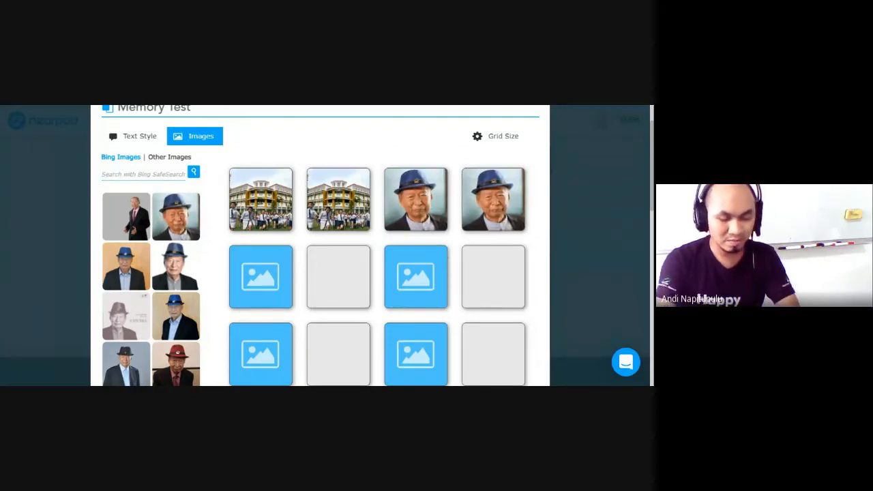
pyautogui.write('citra kasih')
pyautogui.press('Return')
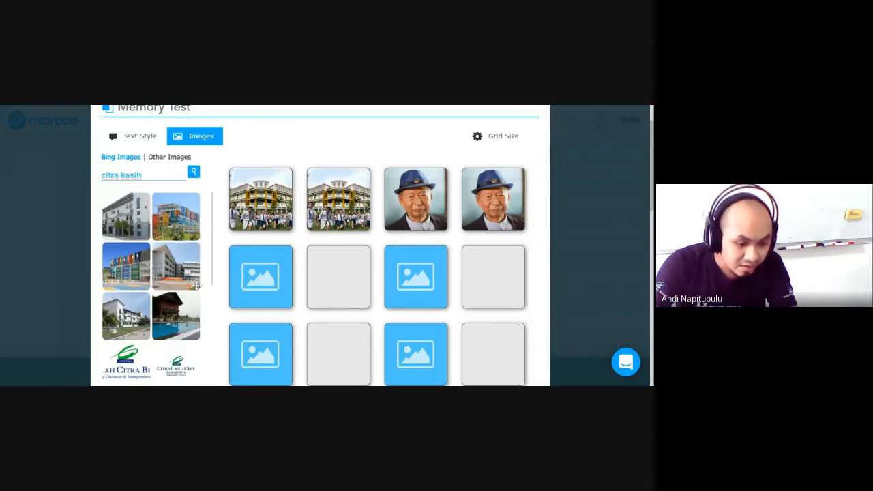
pyautogui.scroll(-1, 197, 287)
pyautogui.scroll(-1, 196, 286)
pyautogui.scroll(2, 197, 286)
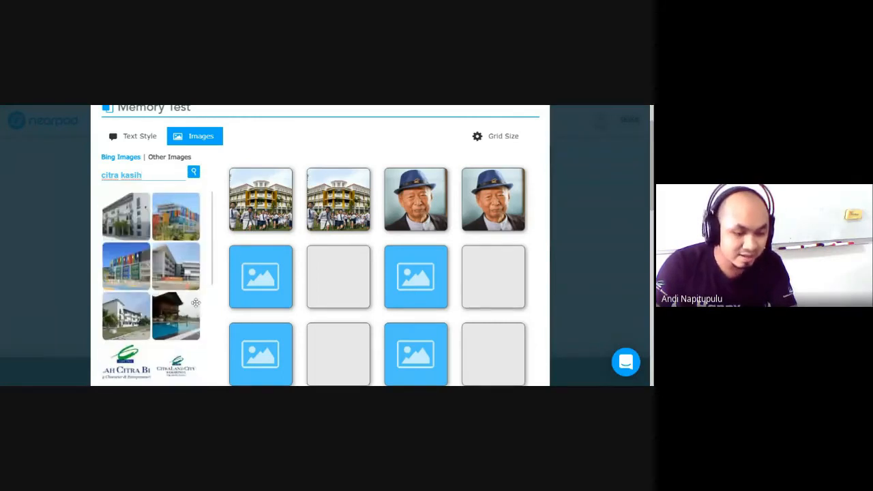
pyautogui.moveTo(164, 209); pyautogui.dragTo(270, 300)
pyautogui.moveTo(128, 360); pyautogui.dragTo(423, 281)
# Fill the fifth pair with the white building beside the lawn and the sixth pair with the grey multi-storey building.
pyautogui.scroll(-2, 343, 302)
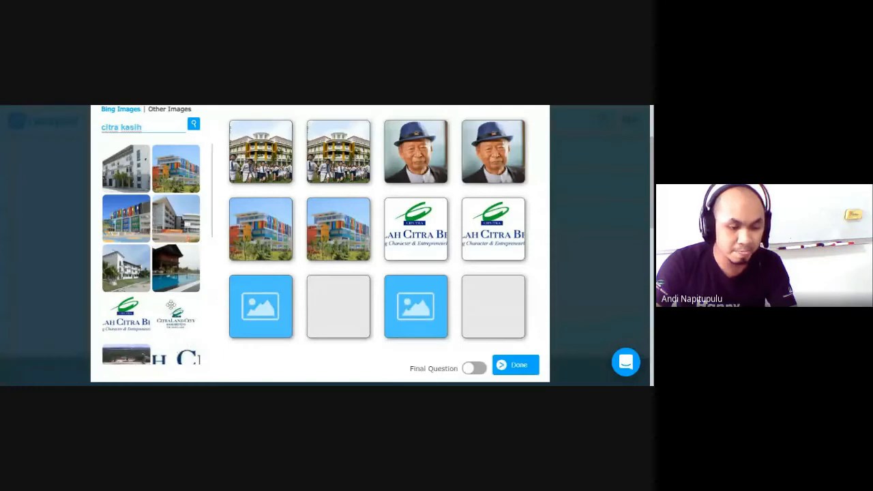
pyautogui.moveTo(139, 276); pyautogui.dragTo(260, 314)
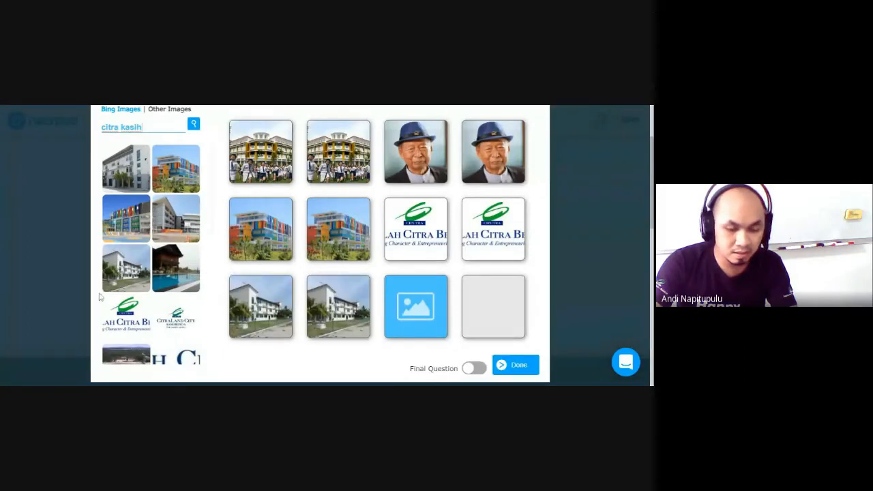
pyautogui.scroll(1, 101, 297)
pyautogui.scroll(3, 102, 293)
pyautogui.moveTo(126, 264); pyautogui.dragTo(437, 325)
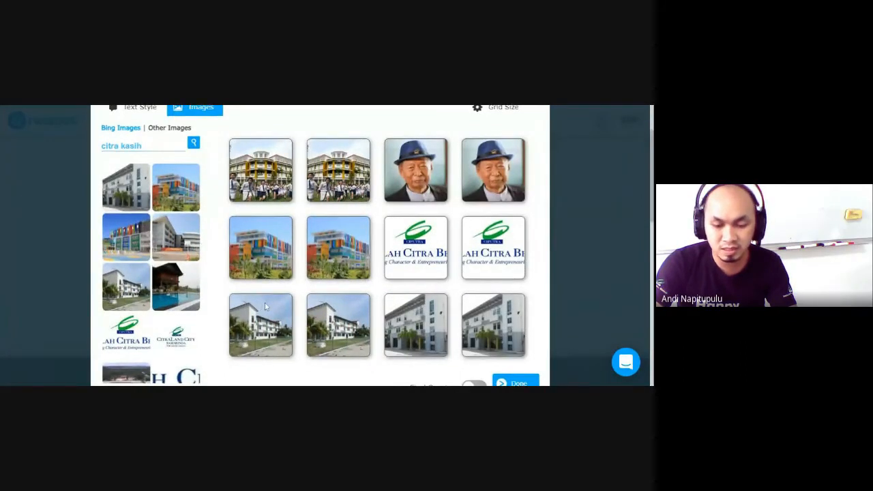
# Try to save the Memory Test with its six image pairs and dismiss the upgrade offer.
pyautogui.scroll(-3, 482, 312)
pyautogui.click(517, 290)
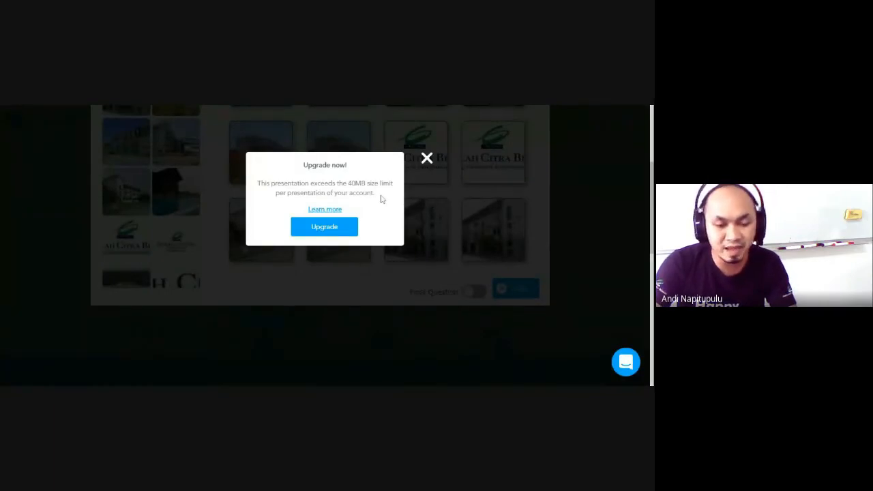
pyautogui.click(427, 160)
# Try the 8-pair and 12-pair grid sizes for the Memory Test, and return to 6 pairs.
pyautogui.scroll(3, 373, 163)
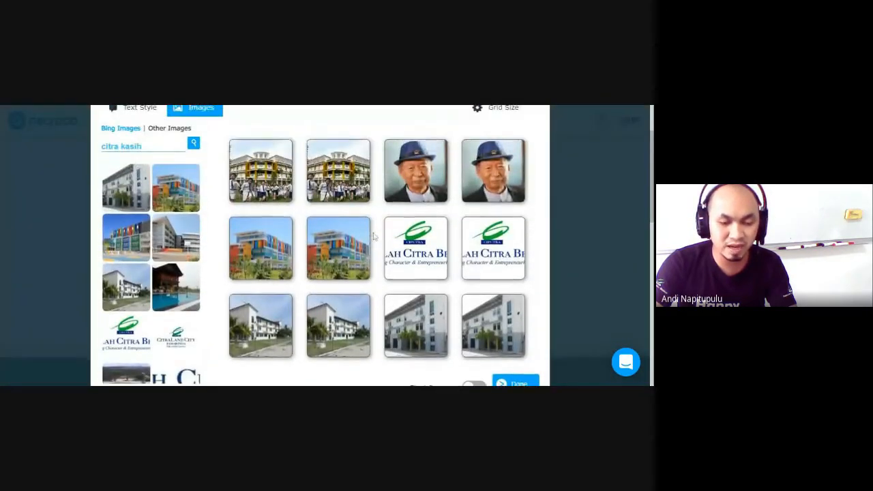
pyautogui.scroll(2, 356, 267)
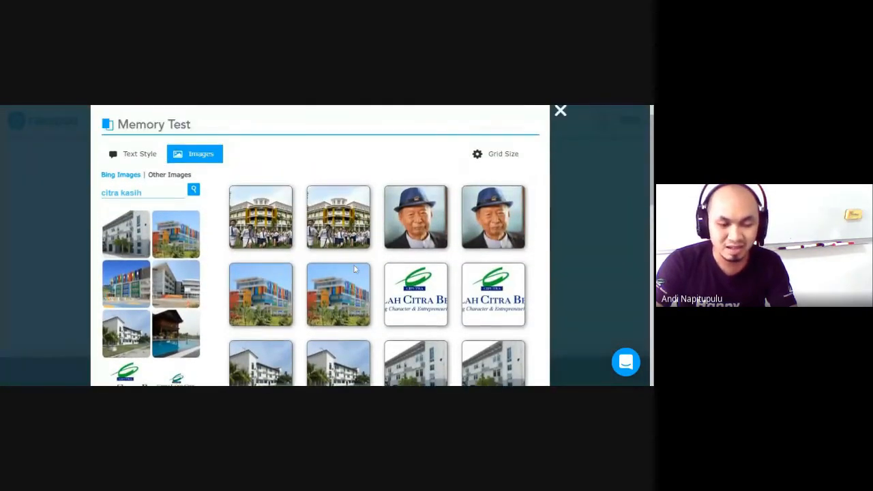
pyautogui.scroll(1, 354, 269)
pyautogui.click(482, 187)
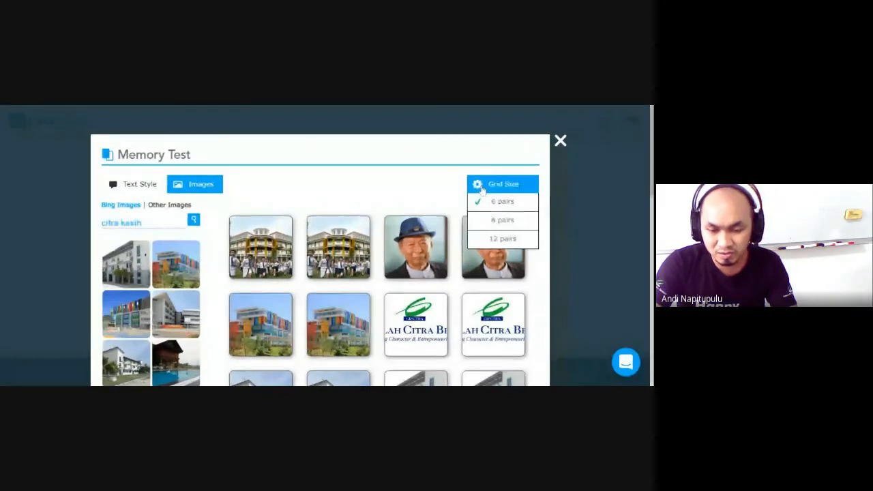
pyautogui.click(501, 221)
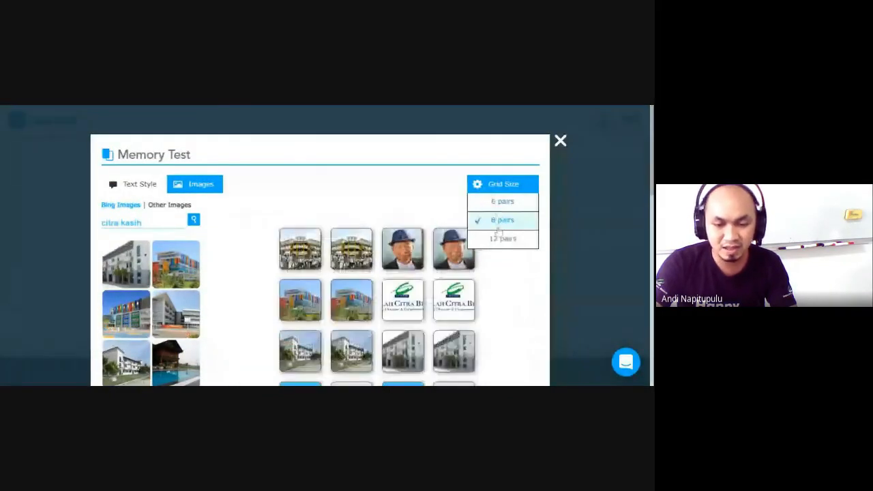
pyautogui.scroll(-3, 496, 238)
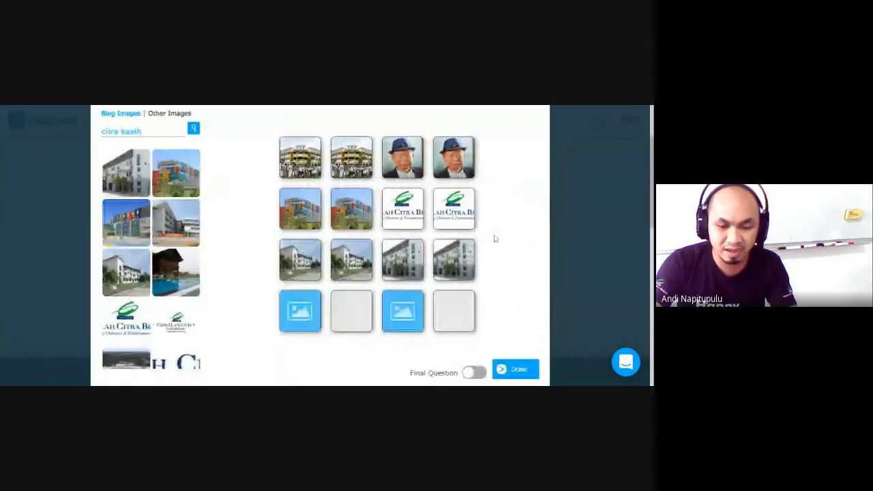
pyautogui.scroll(3, 495, 238)
pyautogui.click(486, 184)
pyautogui.click(503, 238)
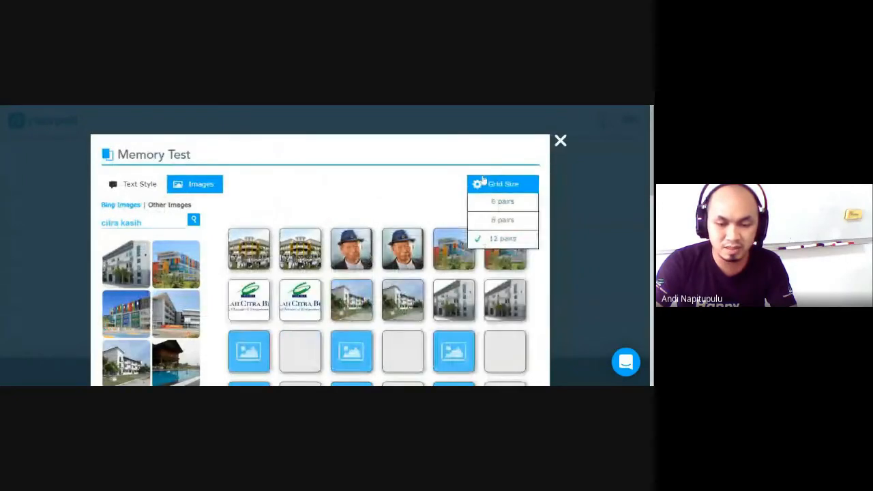
pyautogui.click(487, 202)
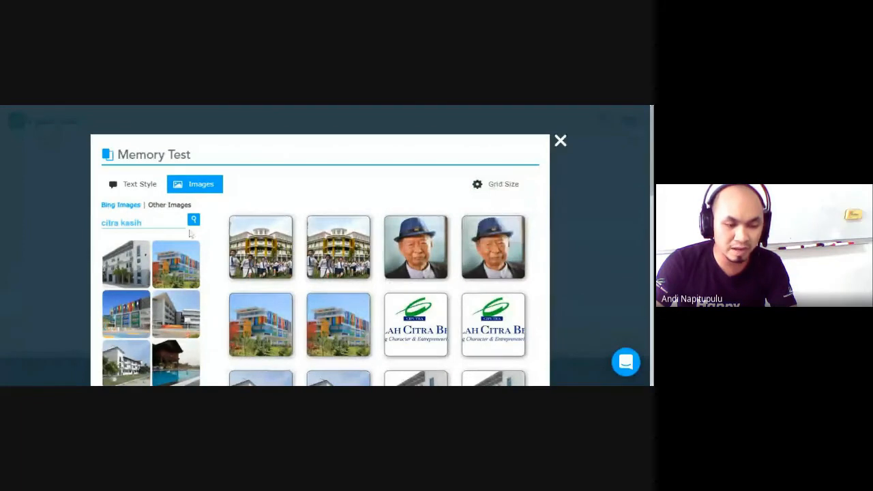
# Clear the "citra kasih" term from the Bing image search.
pyautogui.doubleClick(141, 223)
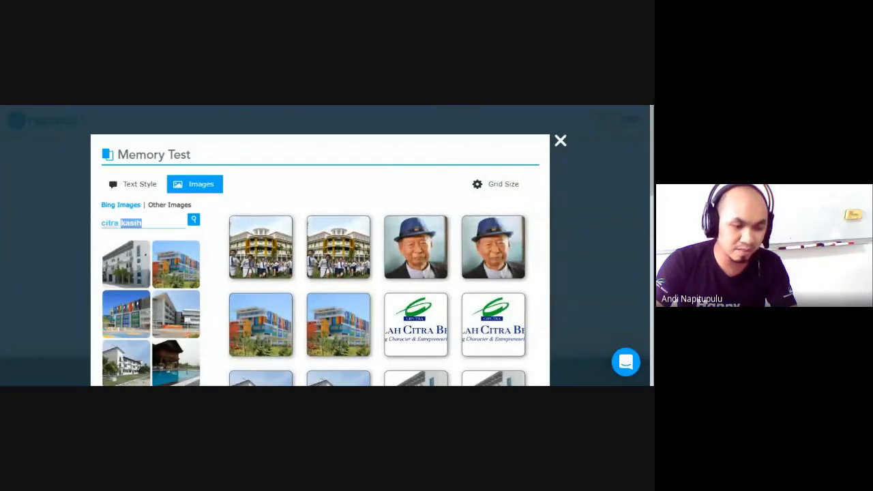
pyautogui.press('BackSpace')
pyautogui.press('BackSpace')
pyautogui.press('BackSpace')
pyautogui.press('BackSpace')
pyautogui.press('BackSpace')
pyautogui.press('BackSpace')
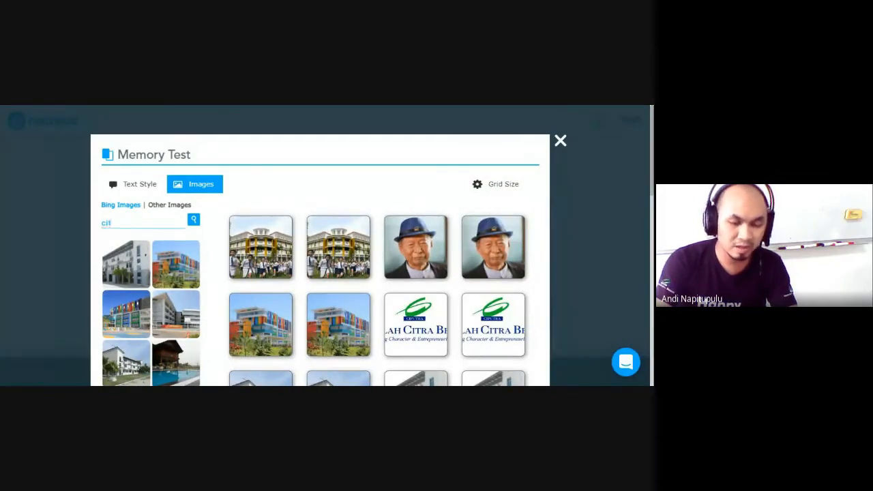
pyautogui.press('BackSpace')
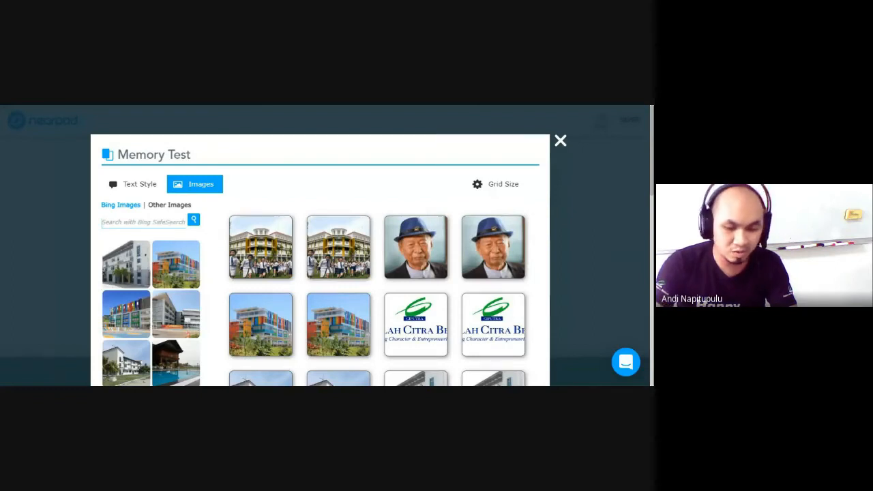
pyautogui.scroll(-5, 449, 345)
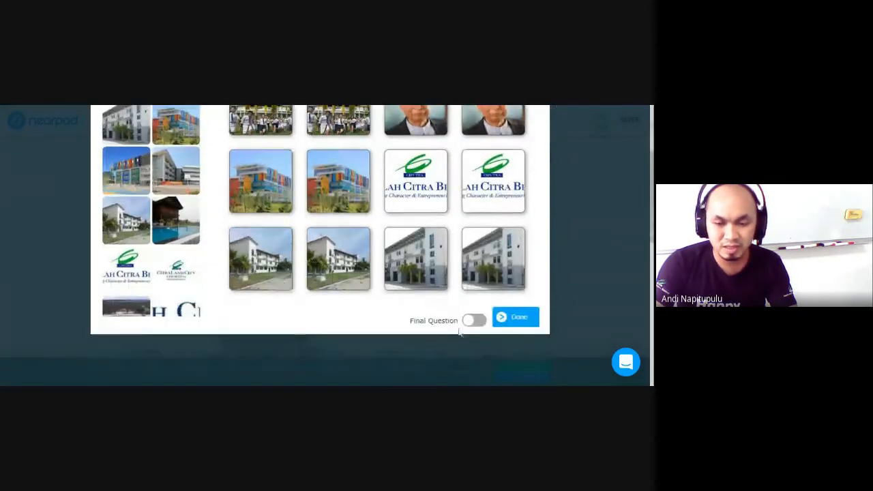
pyautogui.scroll(5, 463, 331)
pyautogui.moveTo(562, 151); pyautogui.dragTo(553, 175)
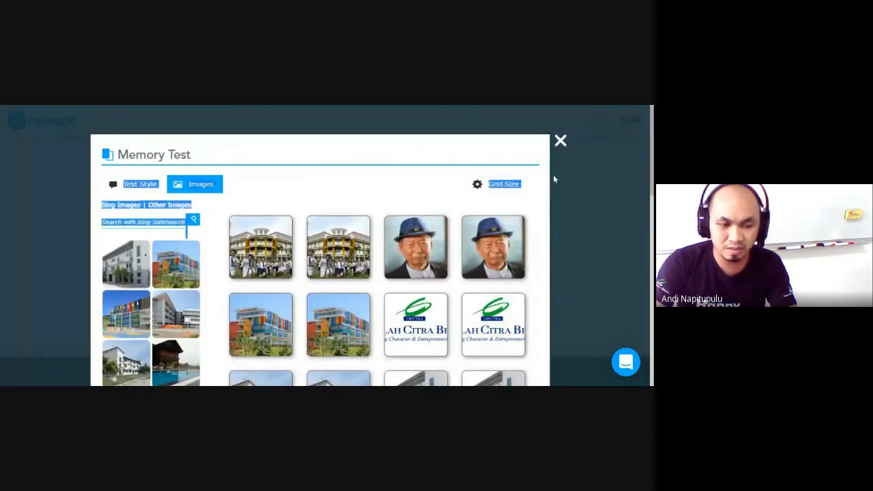
pyautogui.click(210, 188)
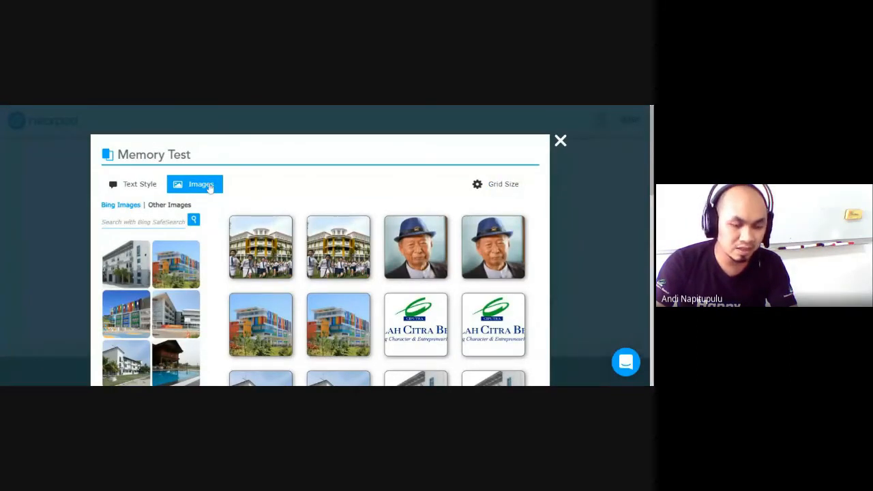
pyautogui.scroll(-5, 256, 196)
pyautogui.scroll(5, 275, 217)
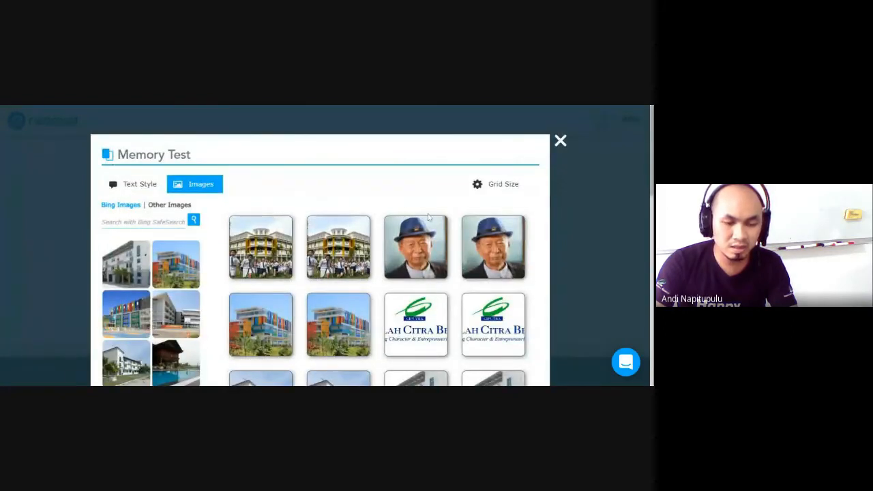
pyautogui.click(503, 194)
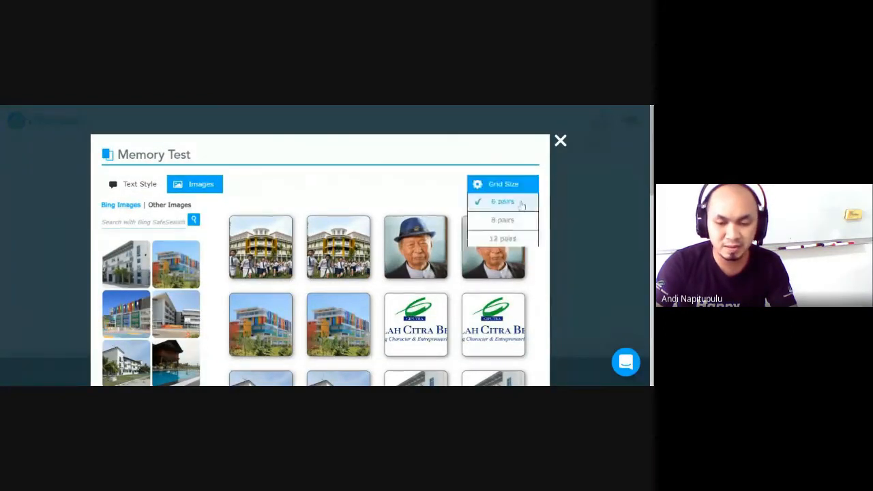
pyautogui.scroll(-5, 514, 215)
pyautogui.scroll(5, 514, 215)
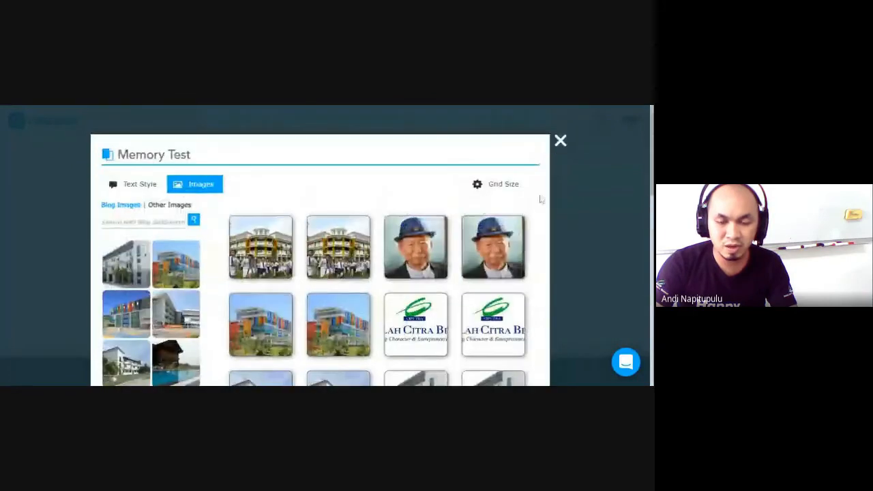
# Close the Memory Test editor and the activity picker without saving, and return to the English 12 slide overview.
pyautogui.click(562, 143)
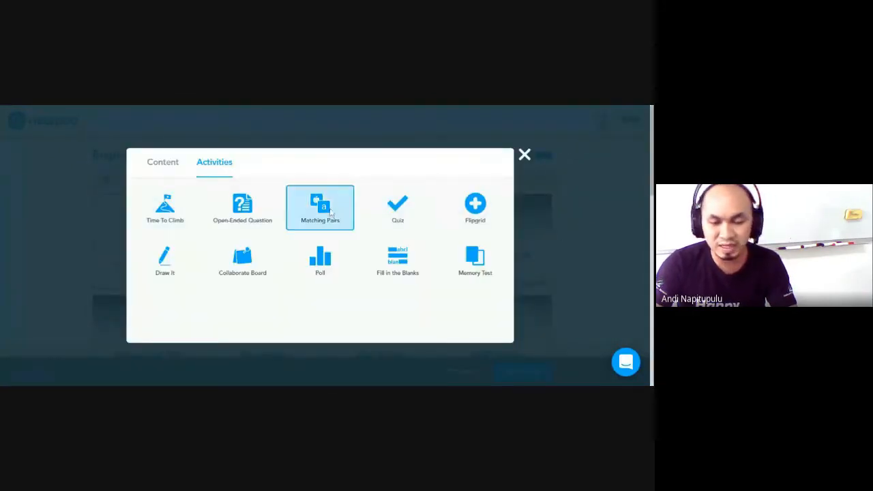
pyautogui.click(524, 156)
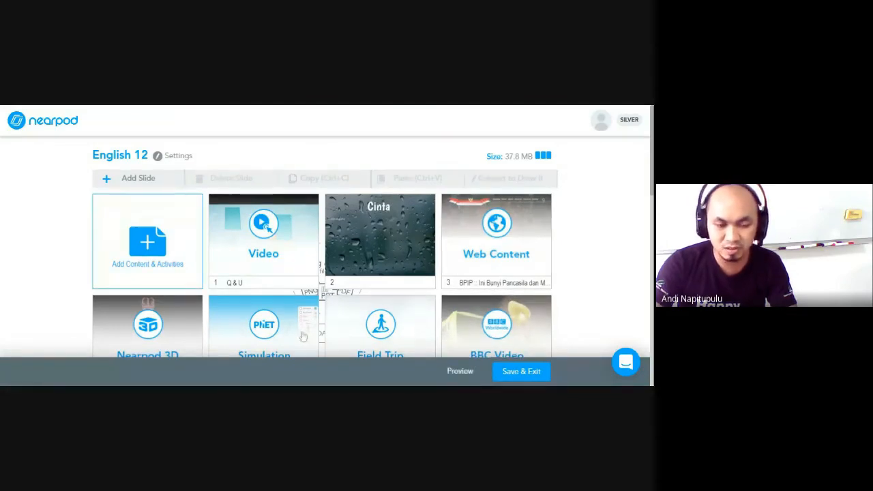
pyautogui.scroll(-3, 387, 272)
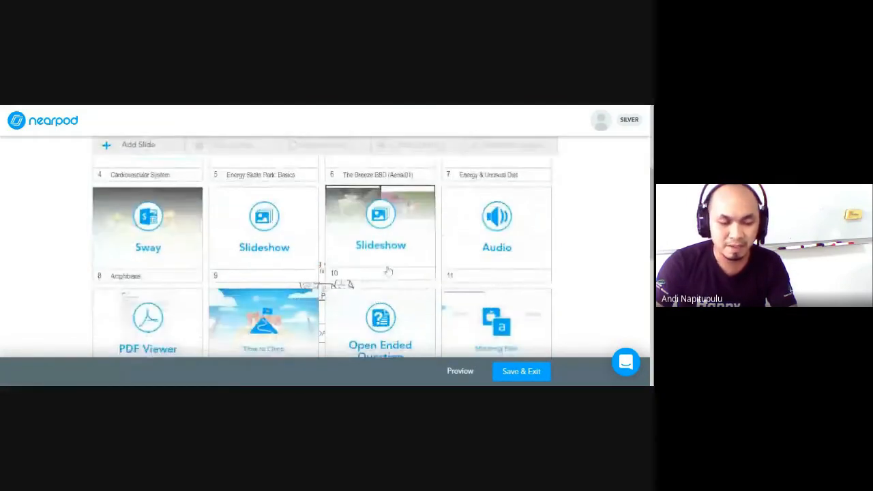
# Save the English 12 lesson and exit to the My Lessons library.
pyautogui.scroll(2, 389, 270)
pyautogui.scroll(2, 389, 270)
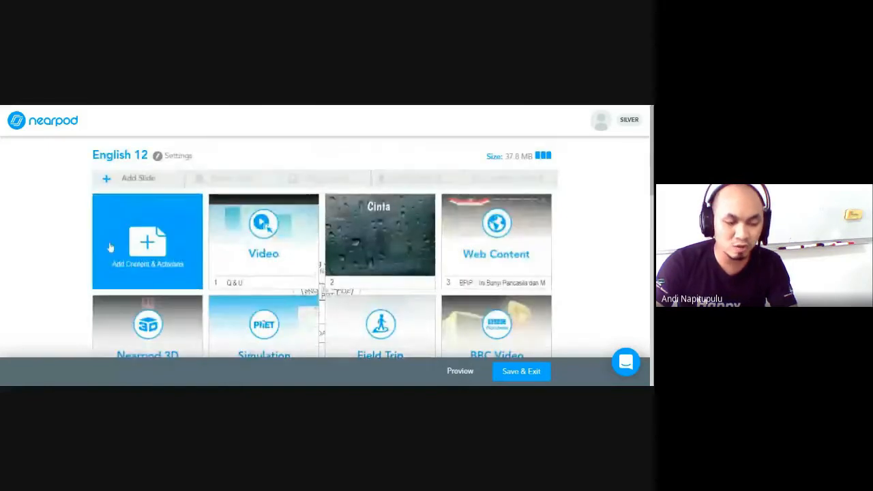
pyautogui.scroll(-1, 164, 310)
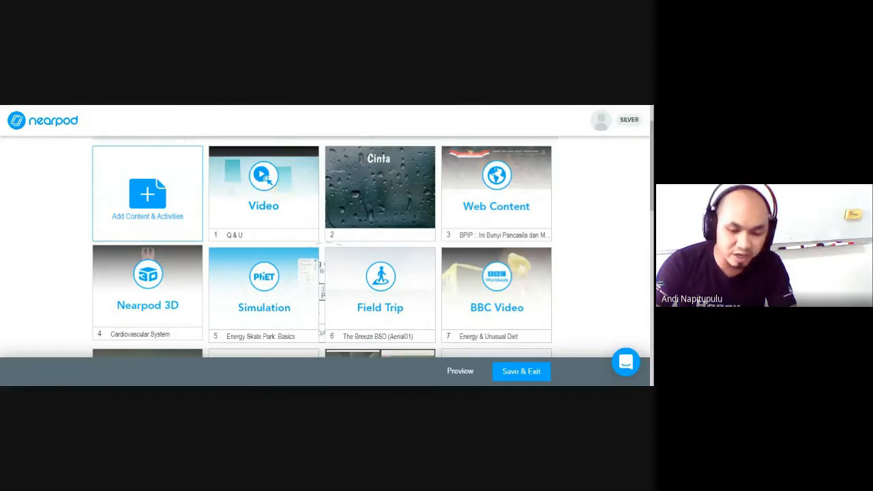
pyautogui.scroll(-2, 113, 307)
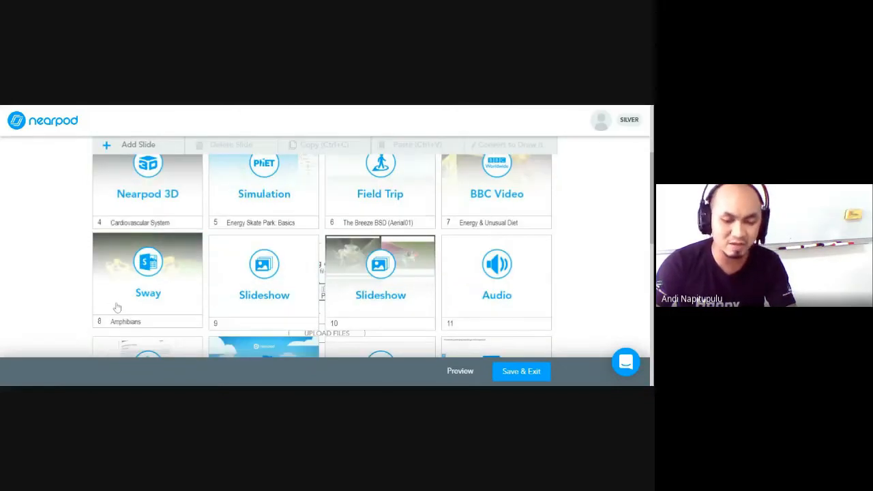
pyautogui.scroll(2, 117, 308)
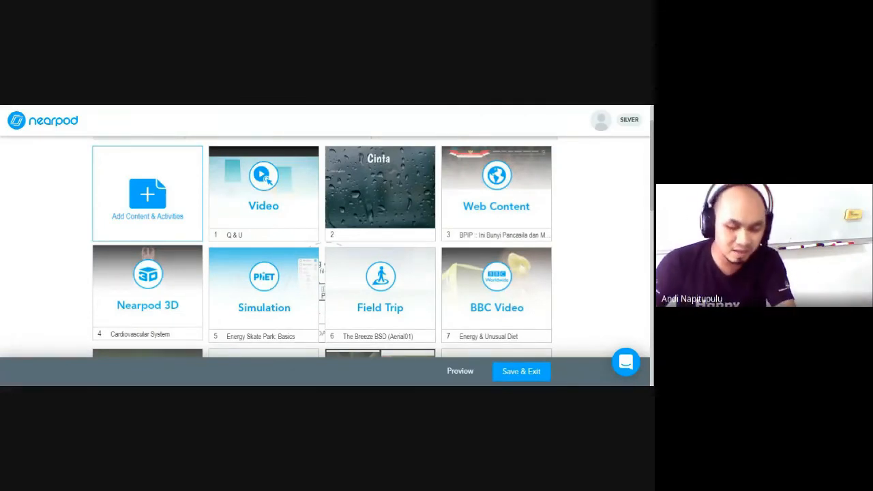
pyautogui.scroll(-3, 321, 287)
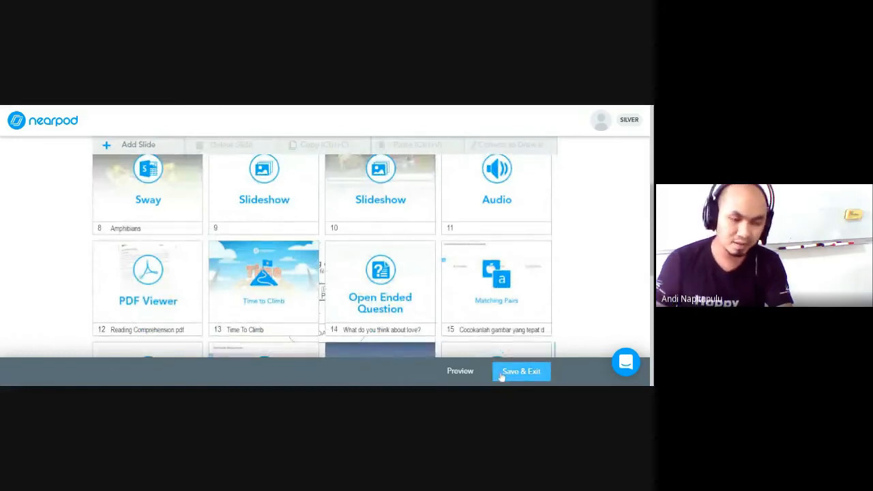
pyautogui.click(502, 375)
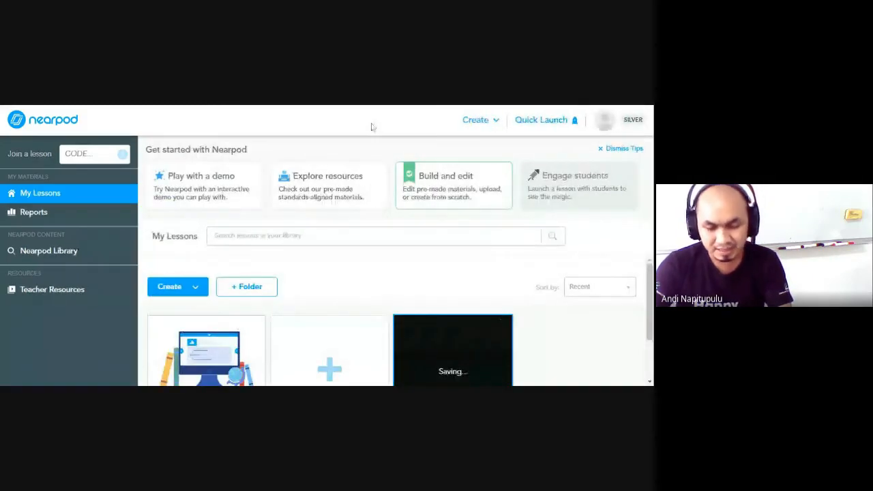
# Dismiss the getting-started guide and close the first-lesson celebration message in My Lessons.
pyautogui.scroll(-1, 652, 275)
pyautogui.click(621, 151)
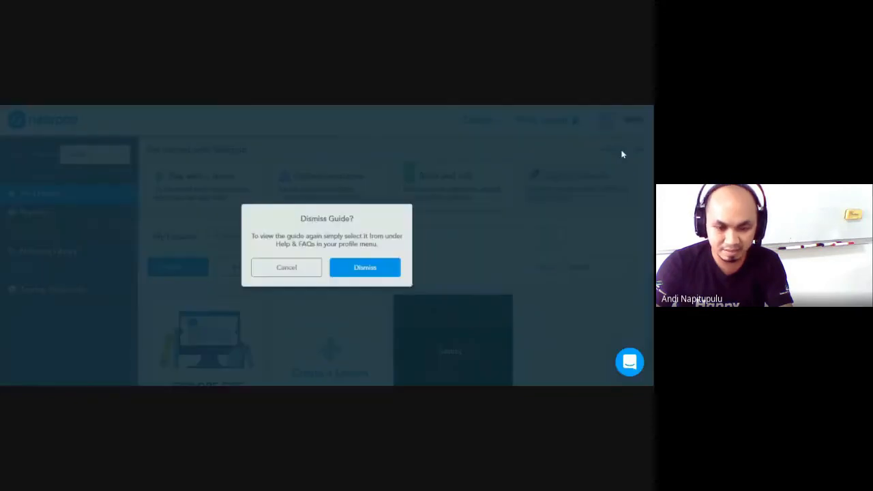
pyautogui.click(389, 267)
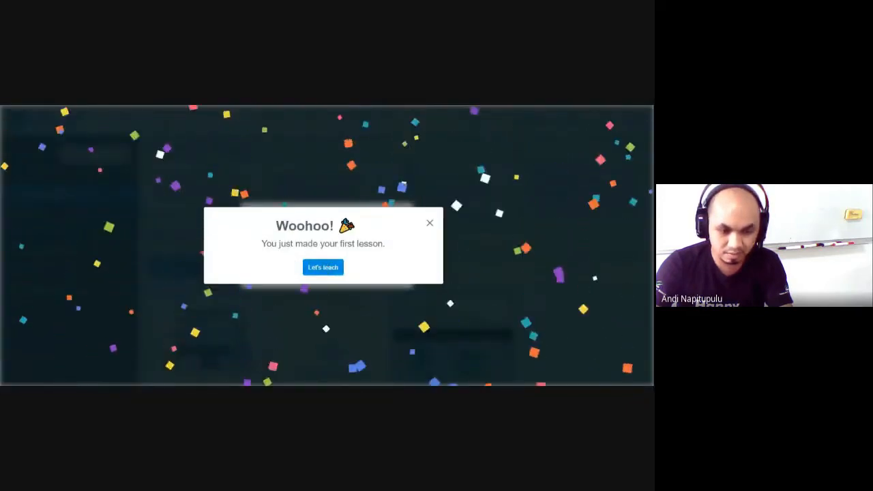
pyautogui.click(431, 224)
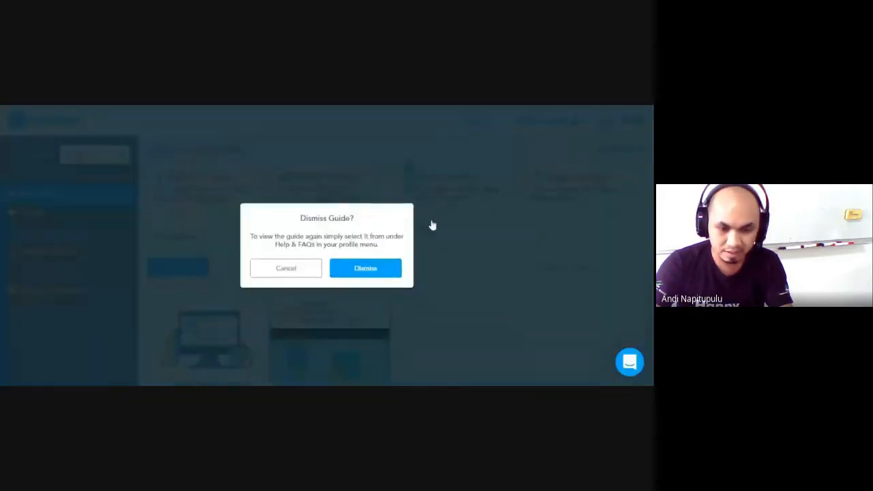
pyautogui.click(345, 268)
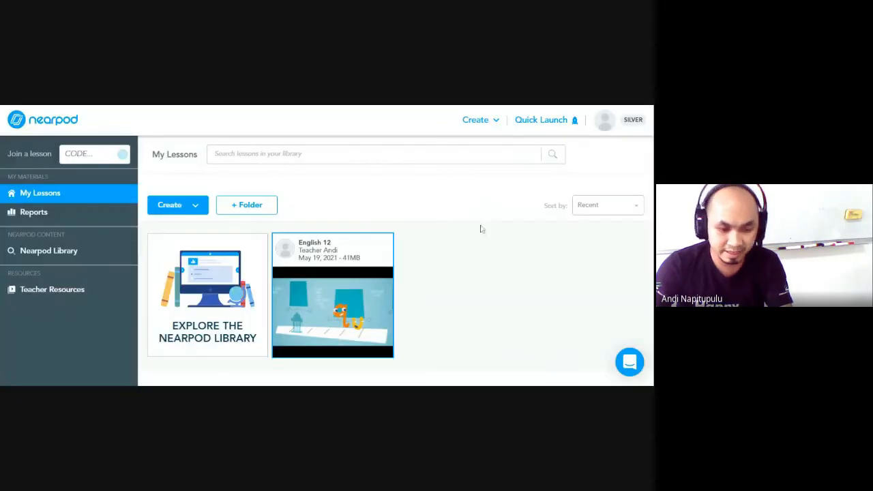
# Launch the English 12 lesson in Live Participation mode and copy its join link for students.
pyautogui.moveTo(379, 250)
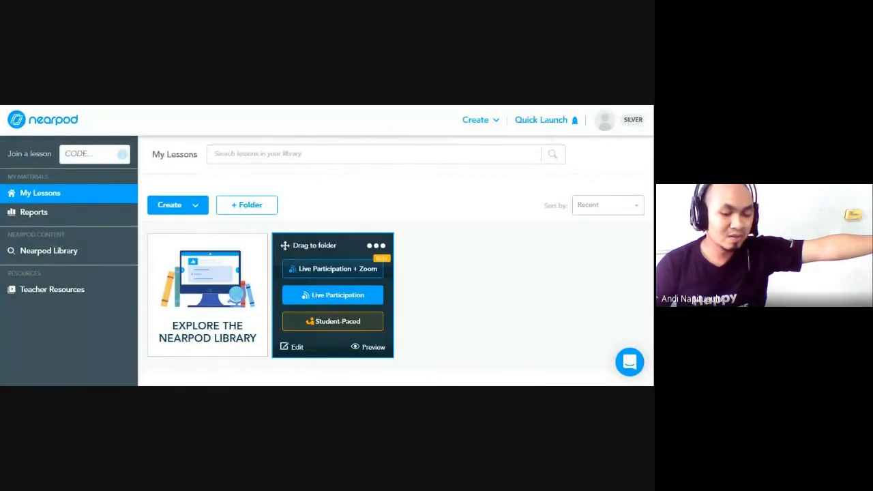
pyautogui.click(361, 297)
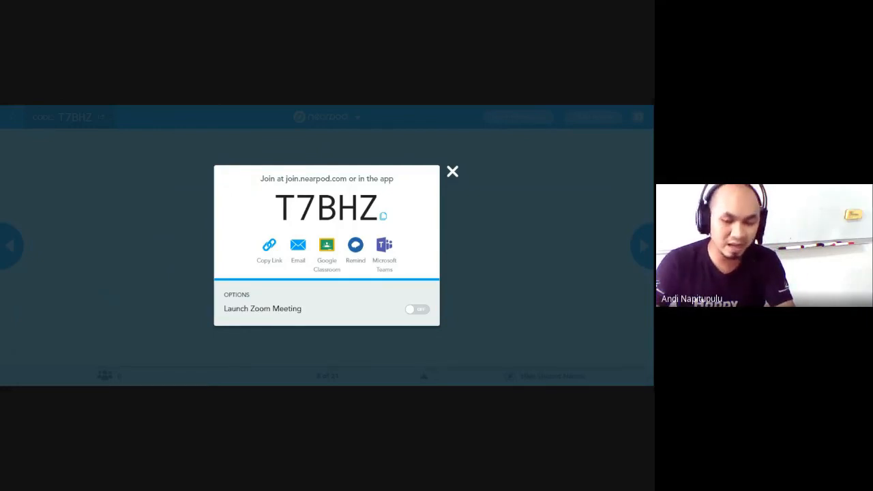
pyautogui.moveTo(274, 205); pyautogui.dragTo(380, 205)
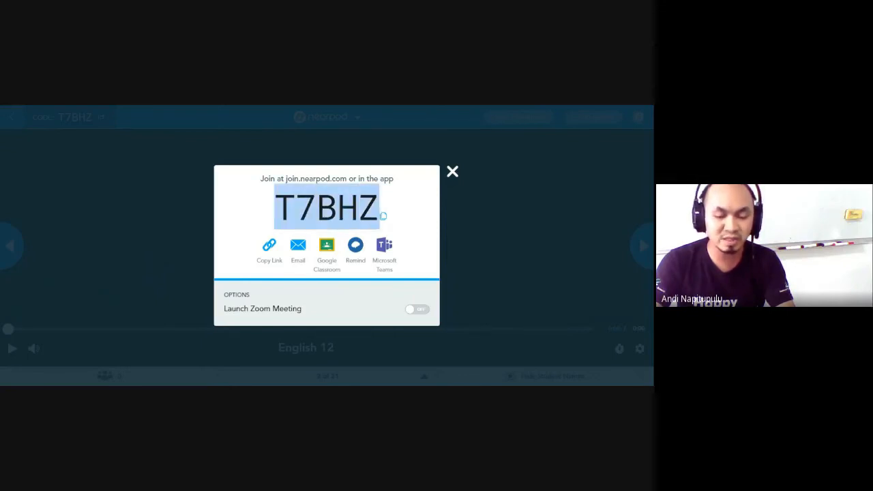
pyautogui.click(263, 249)
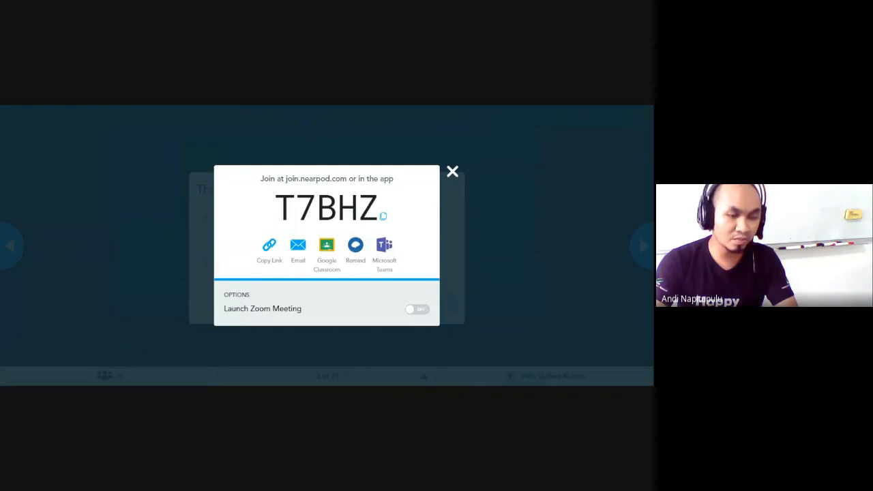
pyautogui.moveTo(272, 204); pyautogui.dragTo(380, 204)
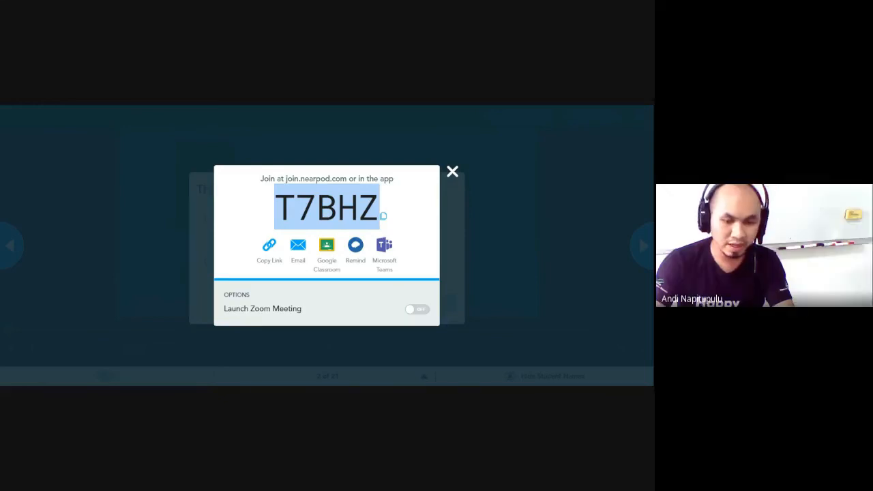
# Close the join-code window and set the interactive video to Teacher plays.
pyautogui.click(452, 171)
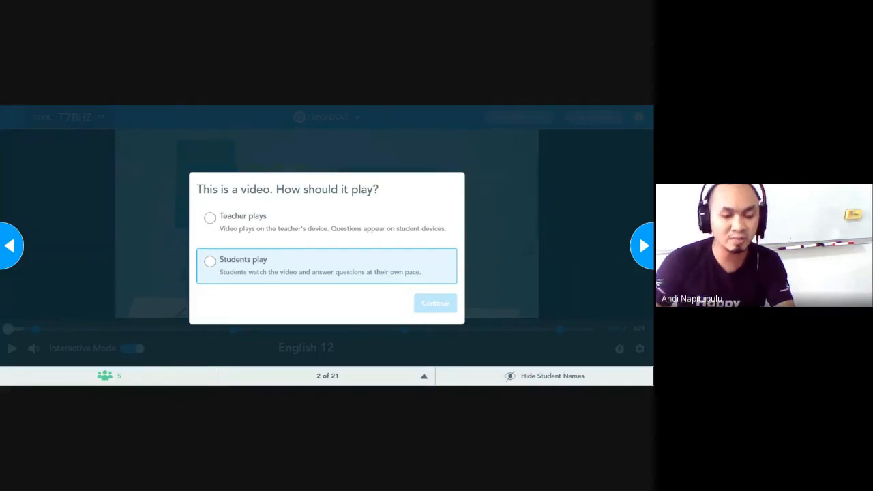
pyautogui.click(277, 224)
pyautogui.click(440, 304)
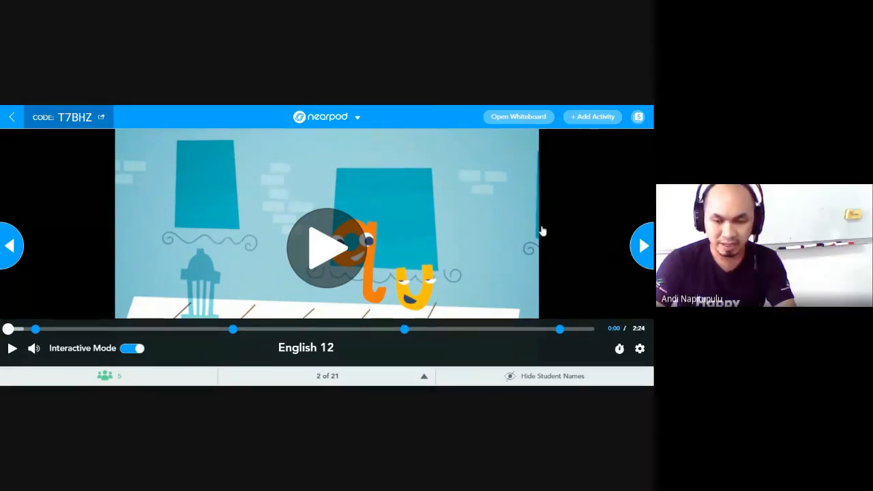
# Advance the live lesson through its content slides to the Time to Climb activity on slide 14.
pyautogui.click(648, 251)
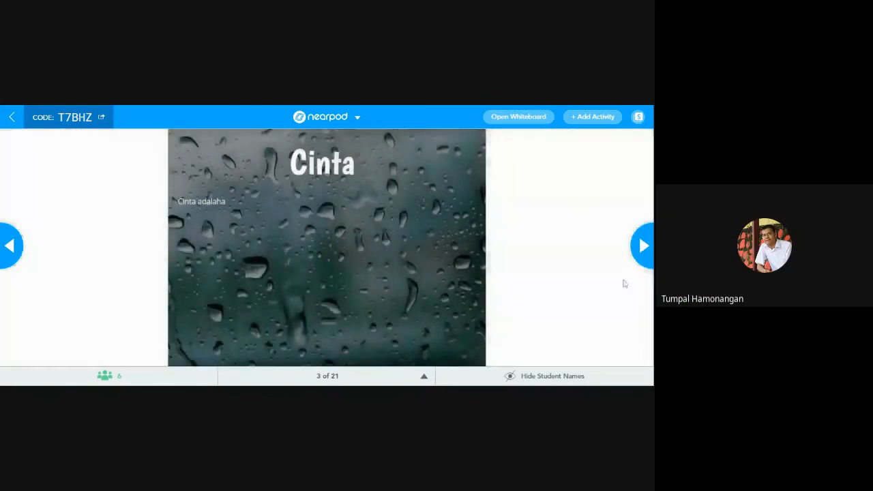
pyautogui.click(644, 242)
pyautogui.click(645, 242)
pyautogui.click(647, 240)
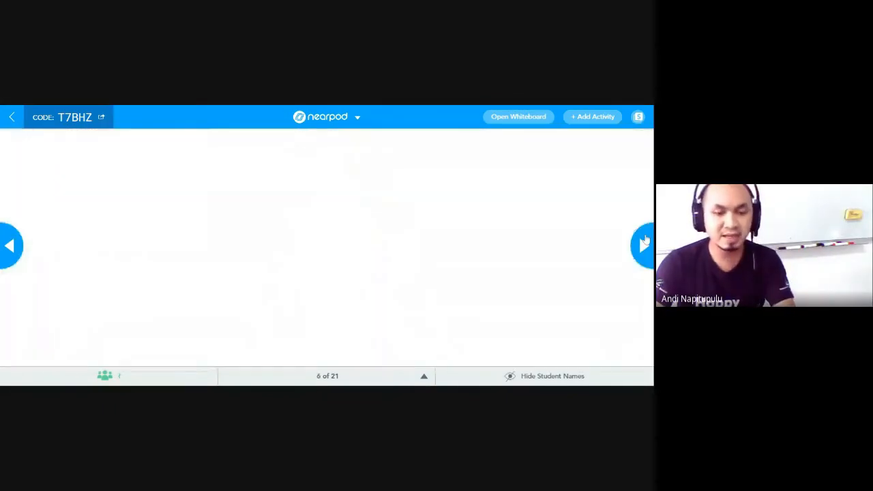
pyautogui.click(645, 242)
pyautogui.click(644, 244)
pyautogui.click(643, 246)
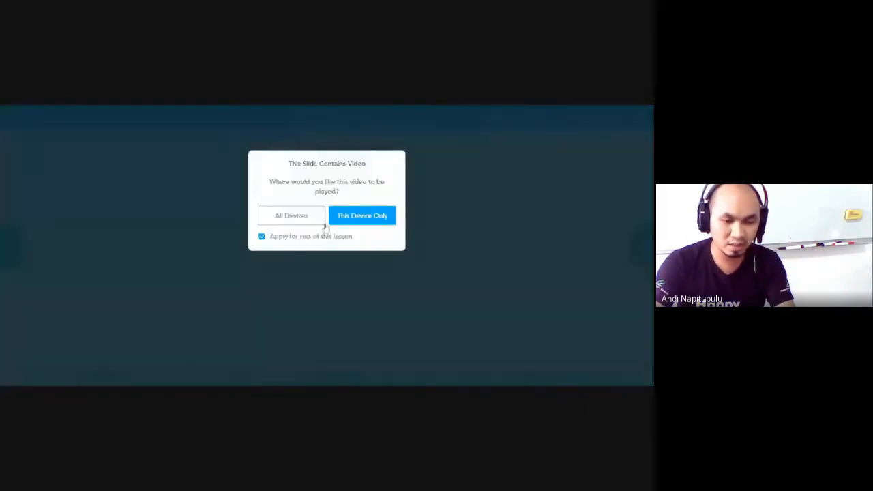
pyautogui.click(641, 245)
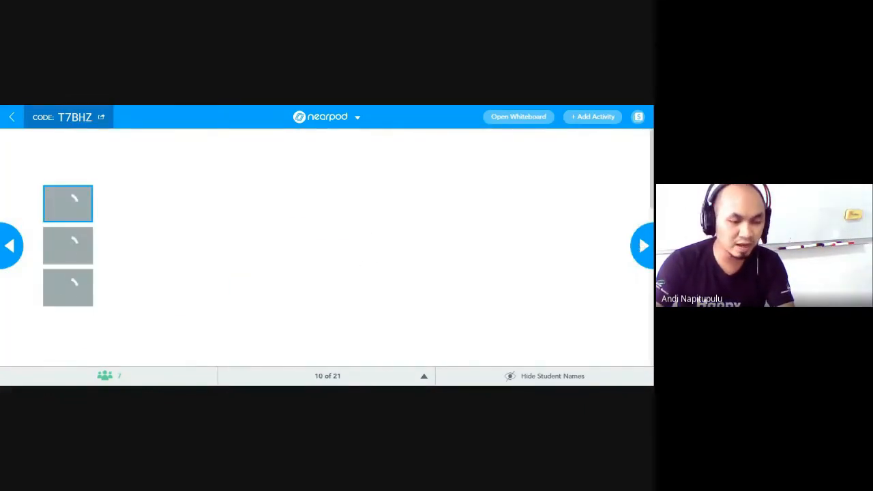
pyautogui.click(642, 245)
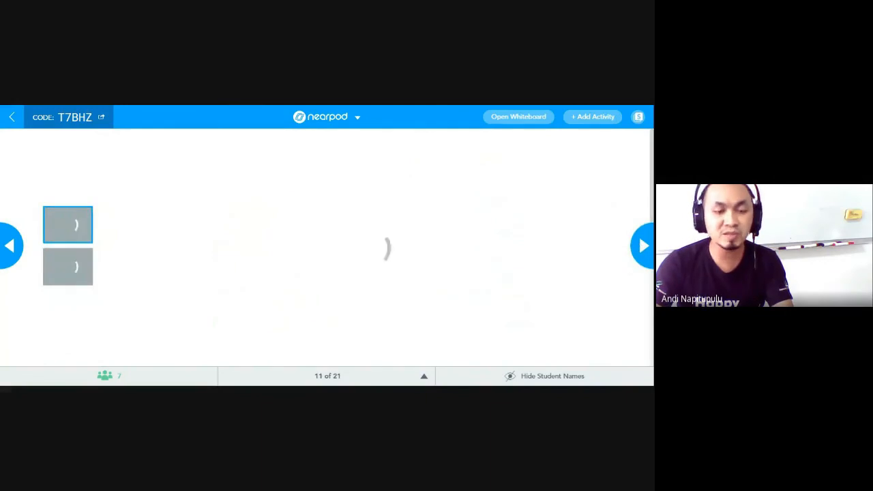
pyautogui.click(641, 246)
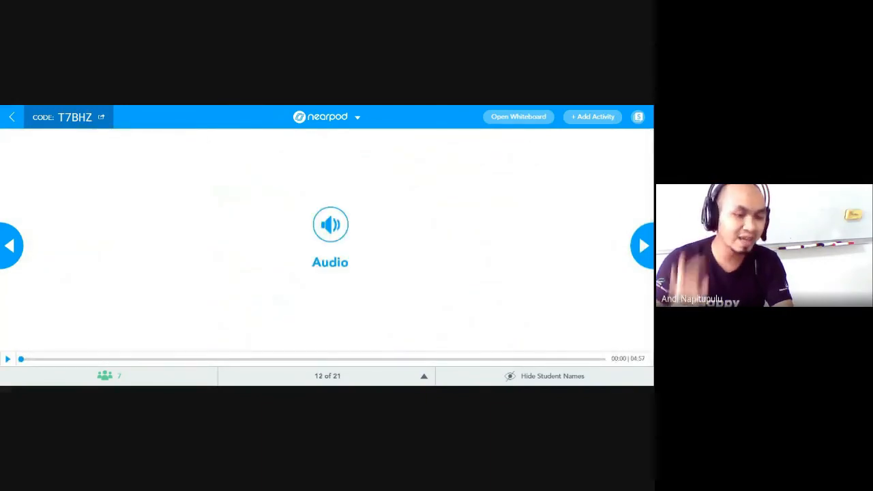
pyautogui.click(641, 246)
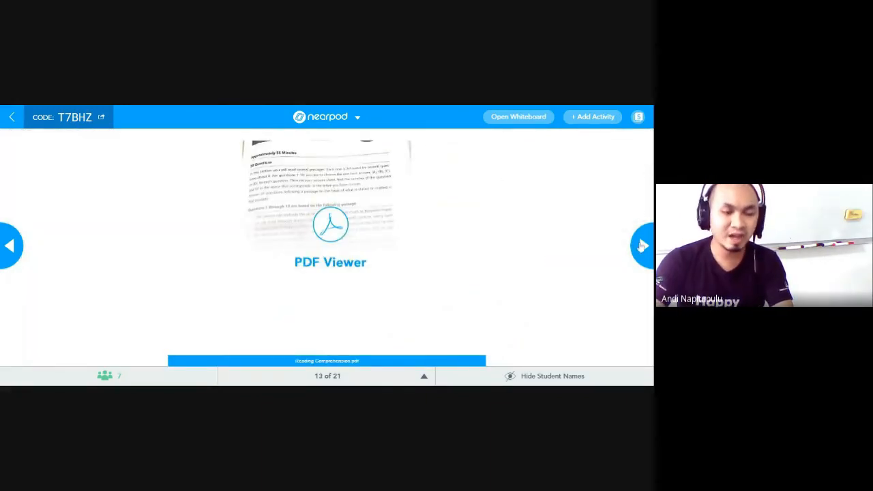
pyautogui.click(642, 246)
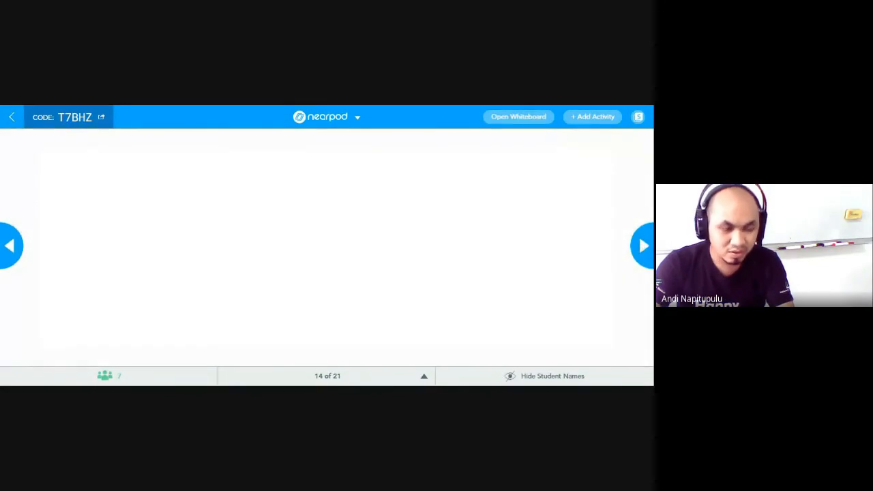
# Check which students have joined the session in the Student List, and close the list.
pyautogui.click(96, 372)
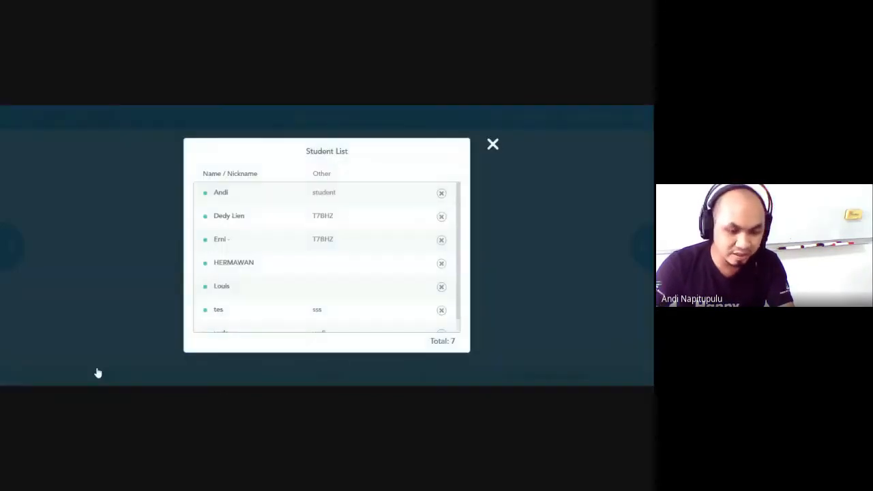
pyautogui.scroll(-1, 263, 269)
pyautogui.scroll(1, 334, 301)
pyautogui.click(493, 145)
# Reload the Time to Climb activity on slide 14 and open its player lobby with the Underwater theme.
pyautogui.click(643, 245)
pyautogui.click(9, 246)
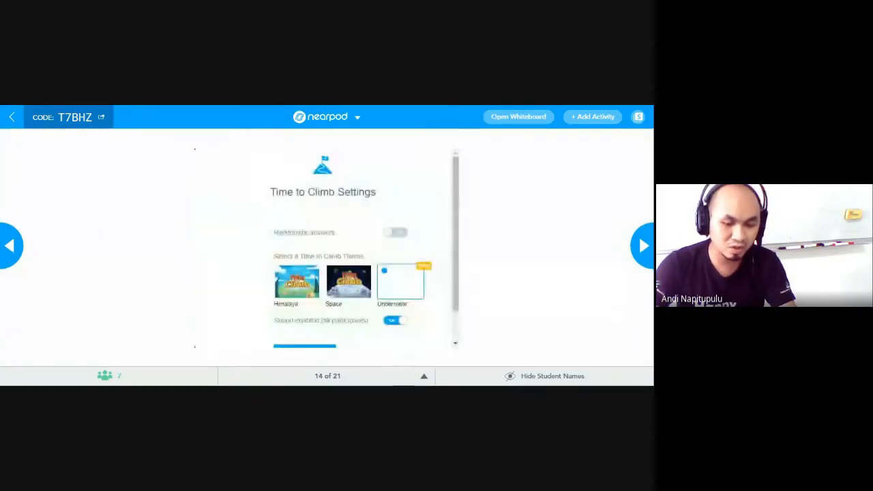
pyautogui.click(304, 317)
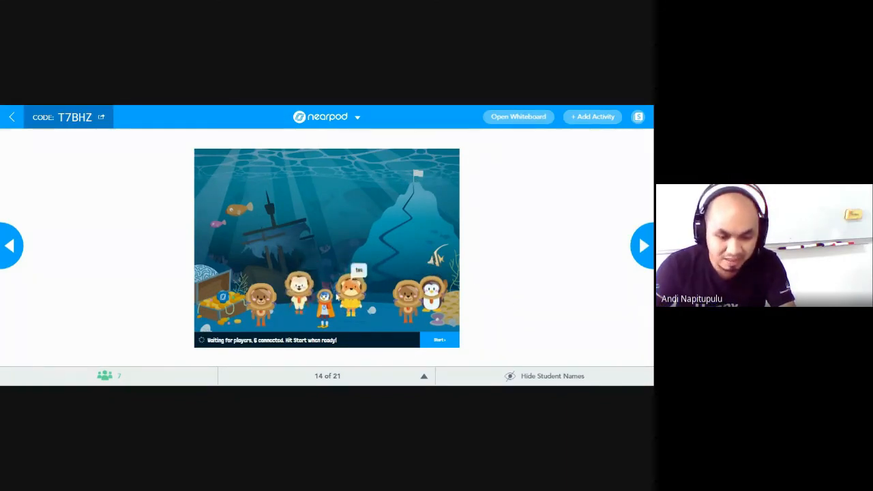
# Launch the activities on slides 15 to 17: the open-ended love question, the Matching Pairs and the "2 + 2" quiz.
pyautogui.press('Right')
pyautogui.click(347, 255)
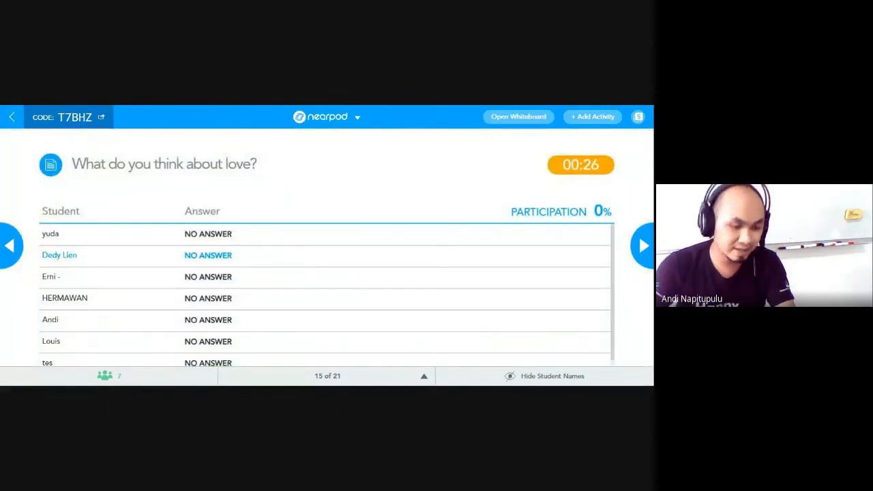
pyautogui.click(643, 246)
pyautogui.click(341, 251)
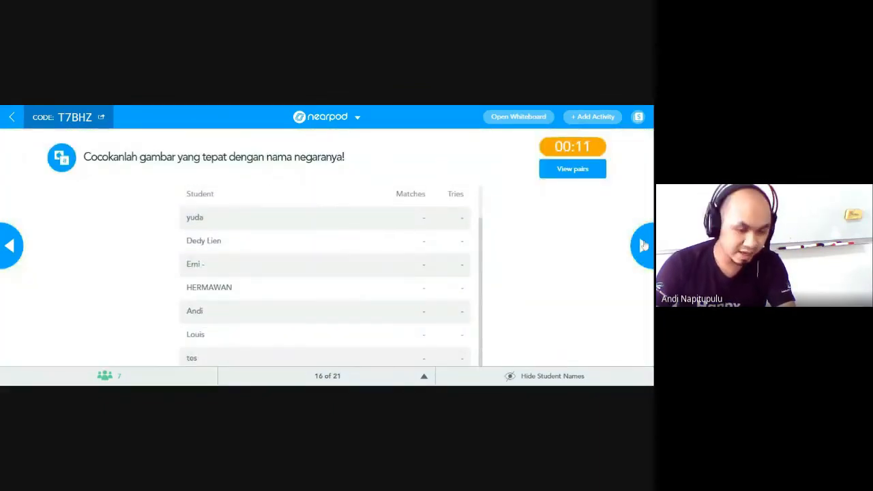
pyautogui.click(644, 246)
pyautogui.click(376, 254)
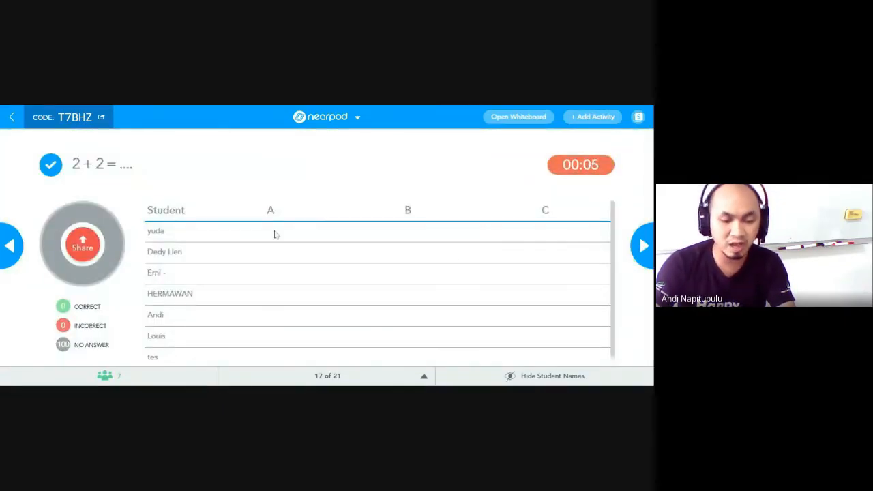
# Advance to the "Gambarlah dengan benar" drawing activity on slide 18 and look over the students' drawings.
pyautogui.click(644, 246)
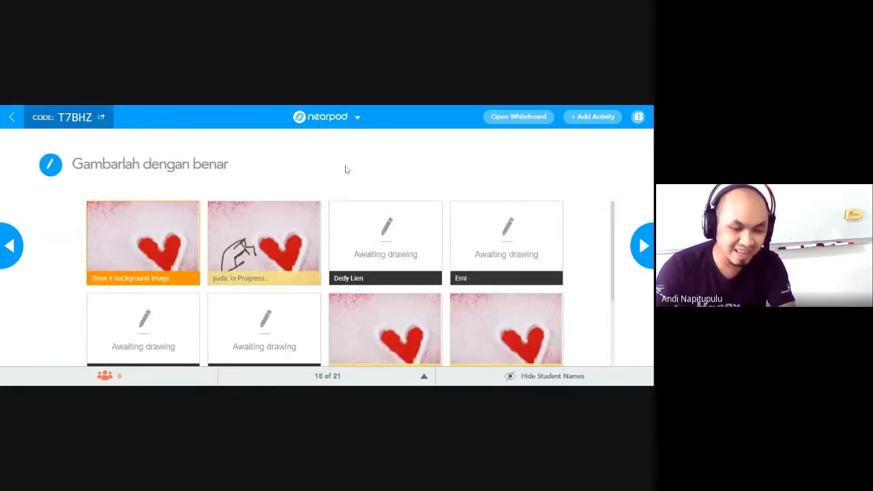
pyautogui.scroll(-1, 492, 215)
pyautogui.scroll(1, 542, 295)
# Start the "Cinta" collaboration board on slide 19 and approve the students' pending posts.
pyautogui.click(642, 247)
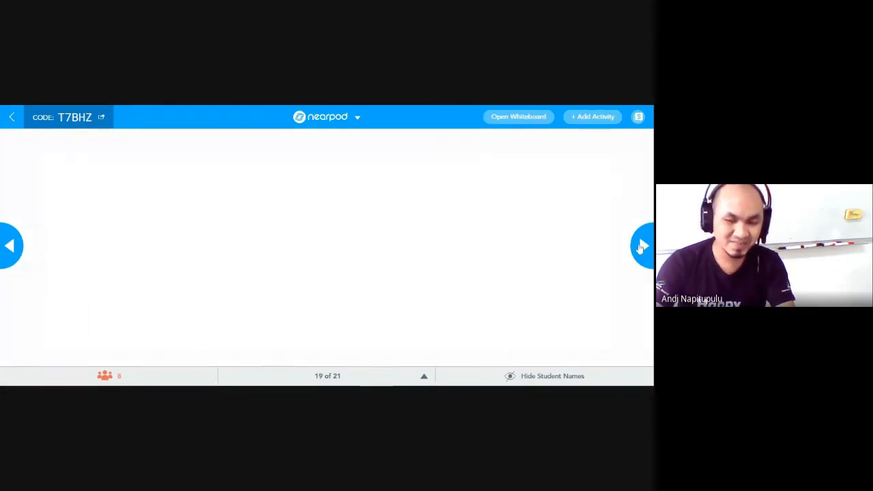
pyautogui.click(372, 263)
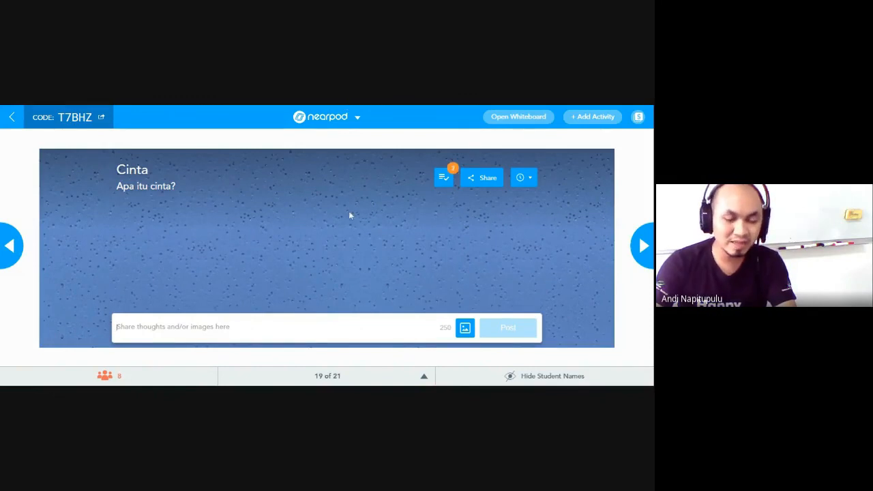
pyautogui.click(444, 177)
pyautogui.click(105, 245)
pyautogui.click(105, 244)
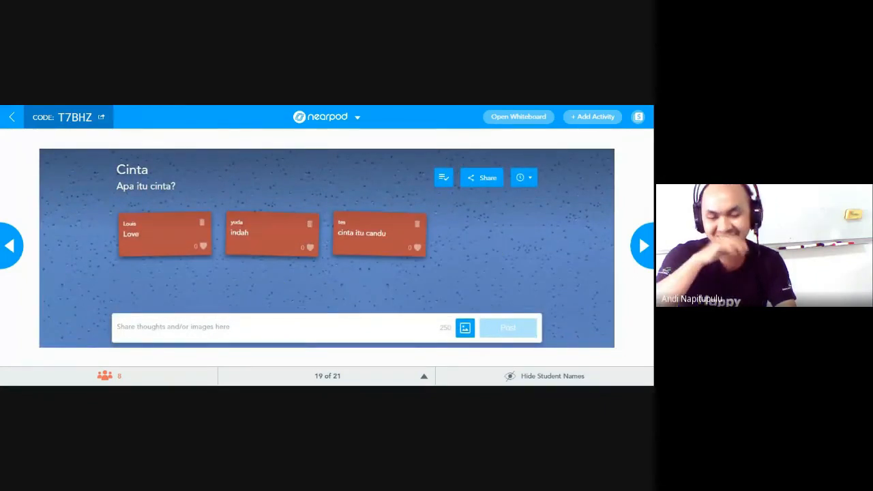
# Advance the live lesson to the "ketua osis" poll on slide 20 and look over the students' responses.
pyautogui.click(644, 246)
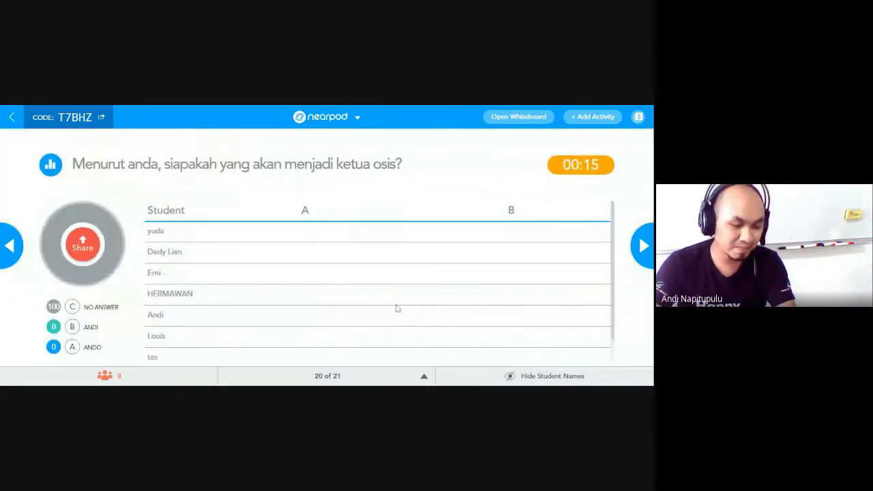
pyautogui.scroll(-1, 425, 299)
pyautogui.scroll(1, 425, 298)
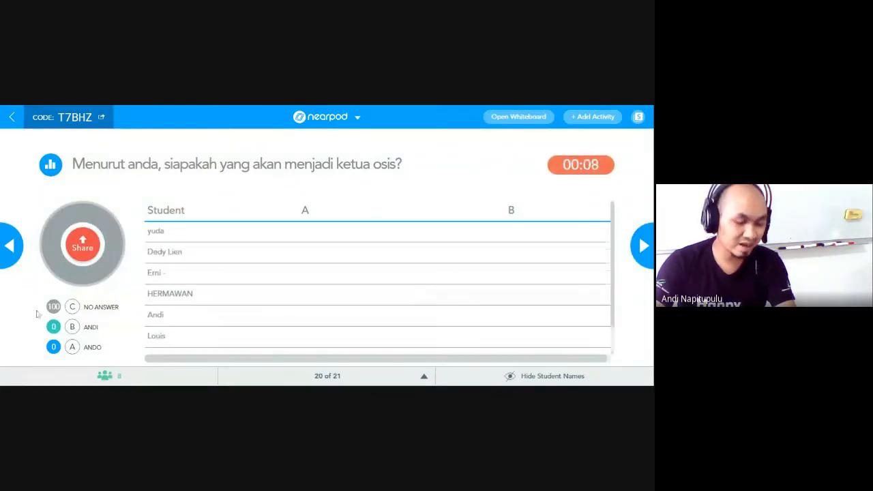
# Advance to the Fill in the blanks activity on slide 21 and look through the classroom results.
pyautogui.click(644, 246)
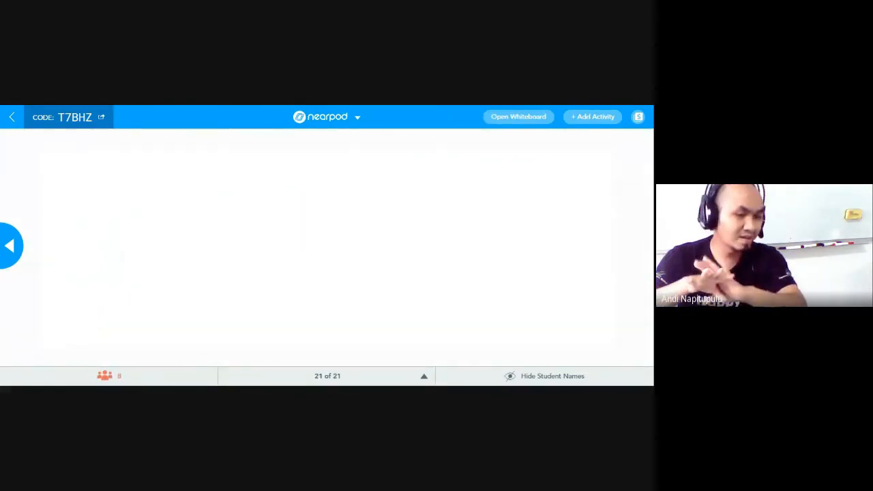
pyautogui.scroll(-1, 298, 306)
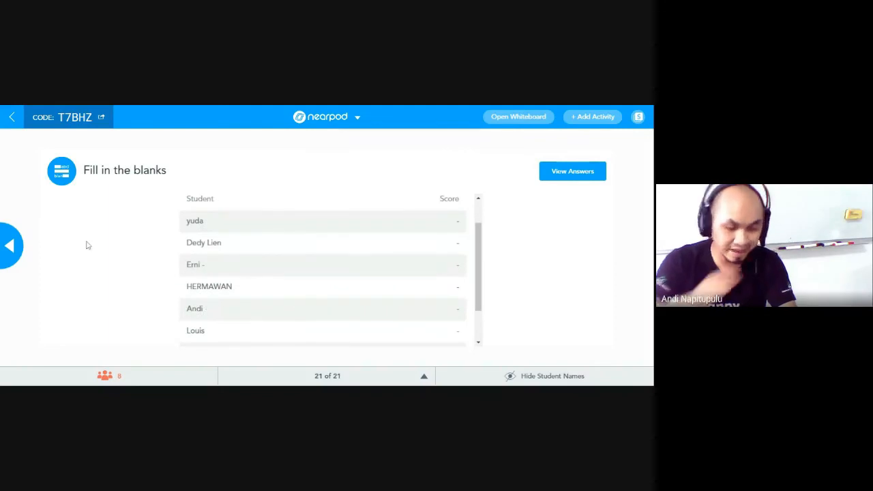
pyautogui.scroll(1, 435, 273)
pyautogui.scroll(-1, 343, 305)
pyautogui.scroll(1, 377, 288)
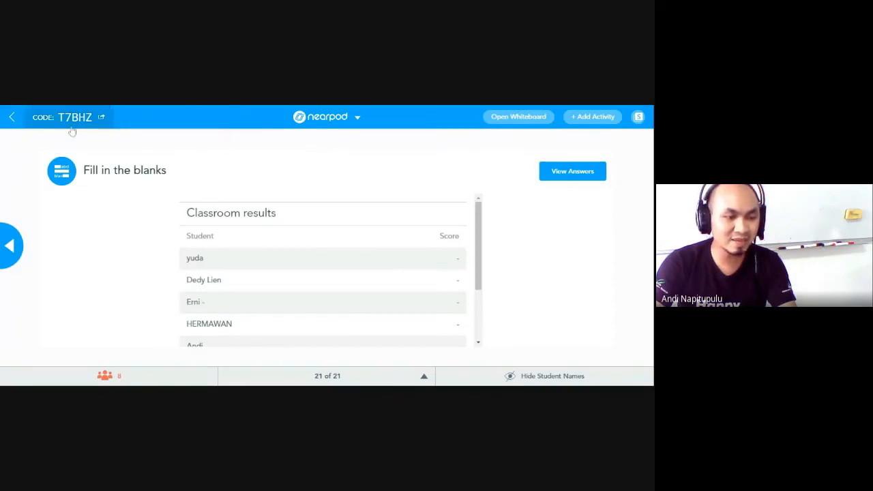
# Leave the live session, return to My Lessons and check the extra options of the English 12 lesson.
pyautogui.click(12, 118)
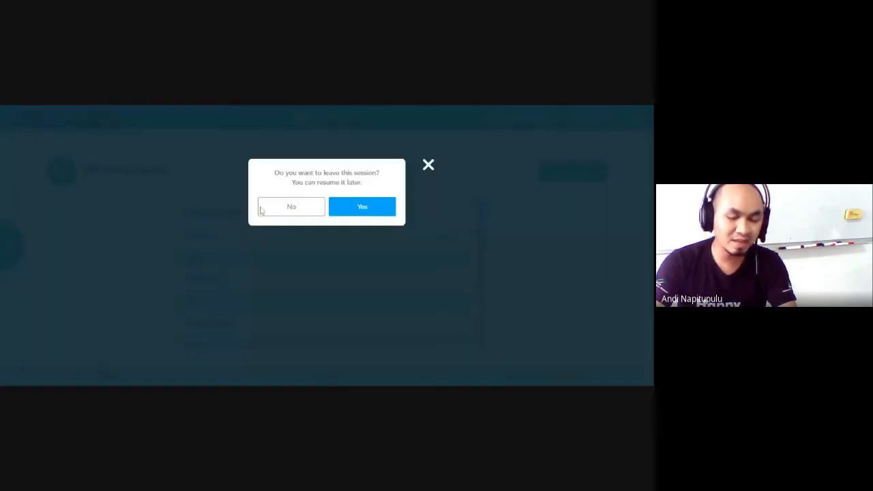
pyautogui.click(384, 209)
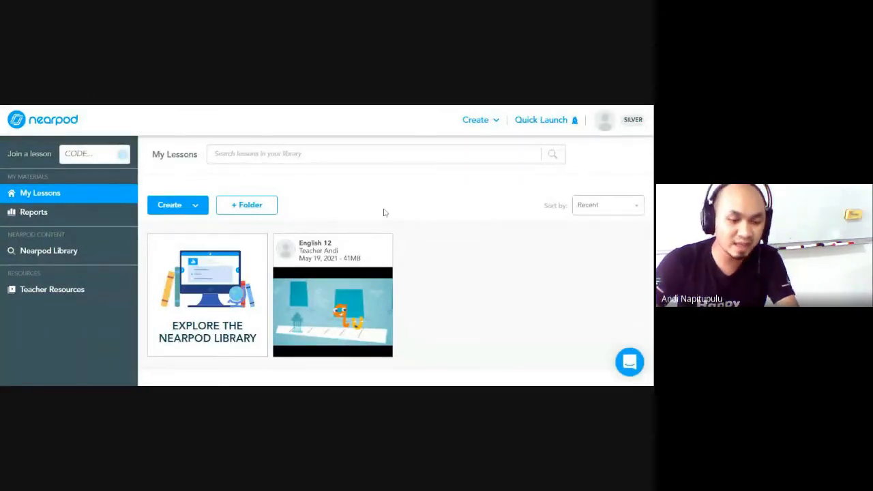
pyautogui.moveTo(379, 286)
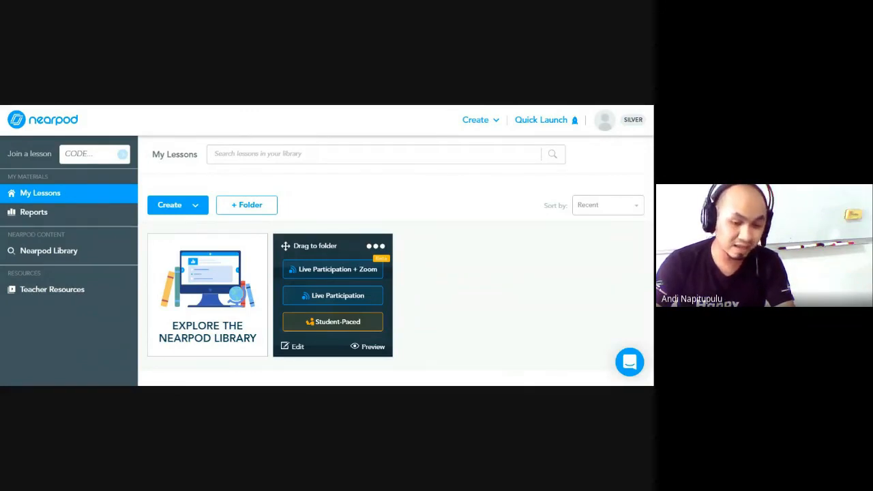
pyautogui.click(375, 248)
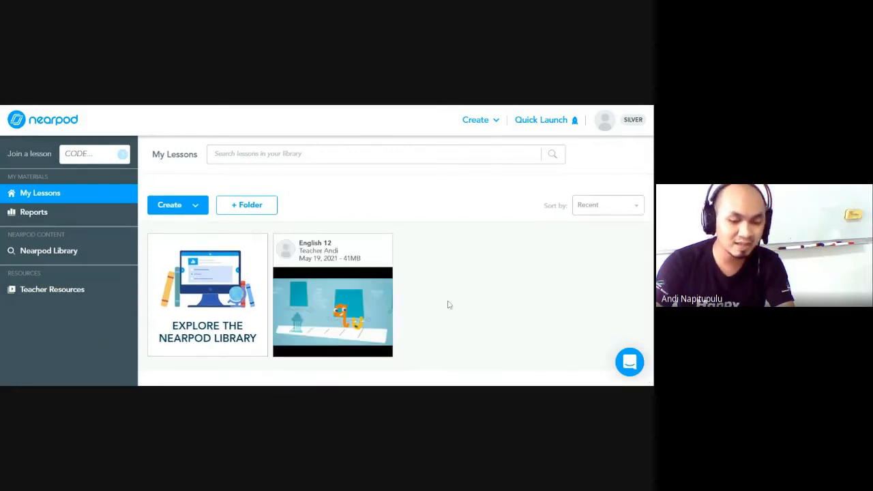
pyautogui.moveTo(384, 236)
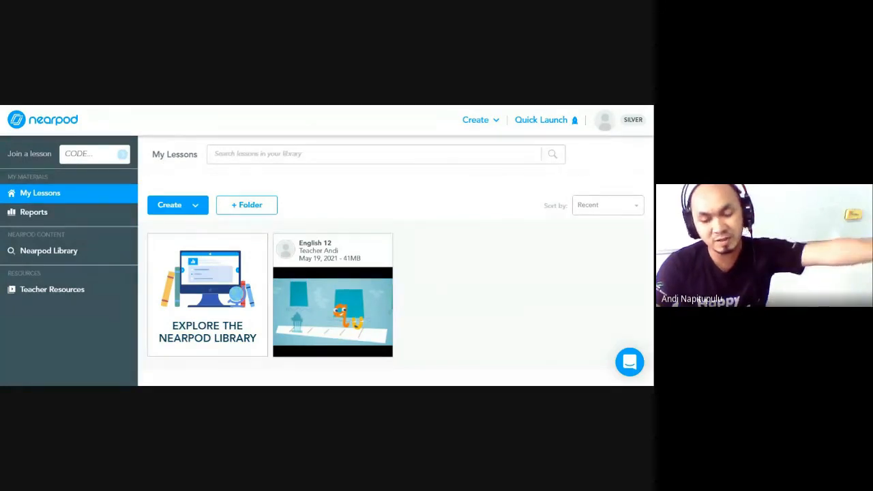
# Look through the Advanced account settings offered for enabling Collaborate Boards in Student-Paced lessons, and return to My Lessons.
pyautogui.moveTo(359, 311)
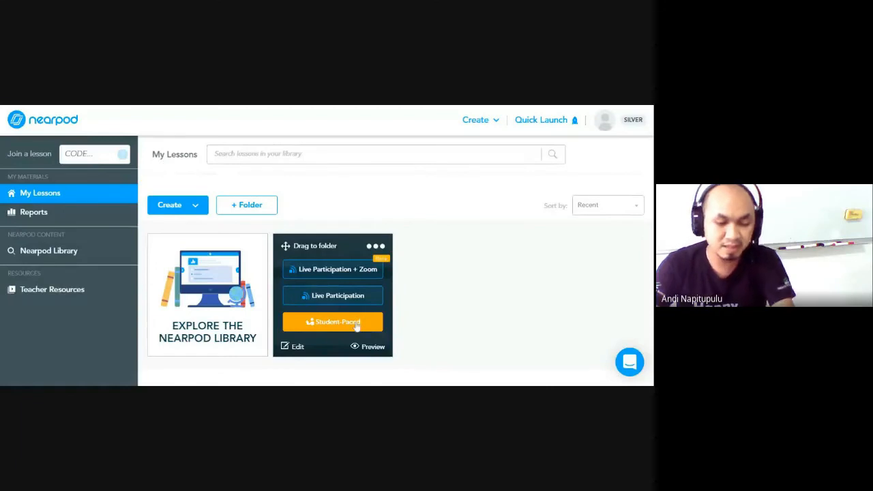
pyautogui.click(356, 326)
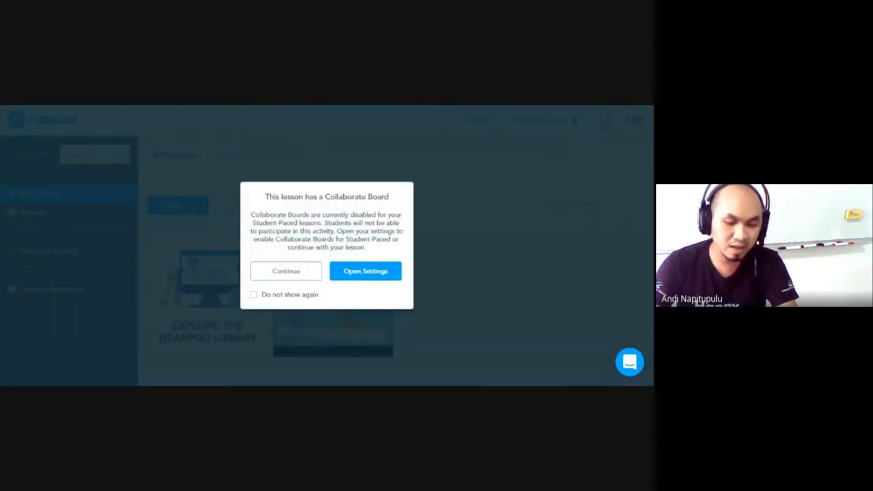
pyautogui.click(360, 274)
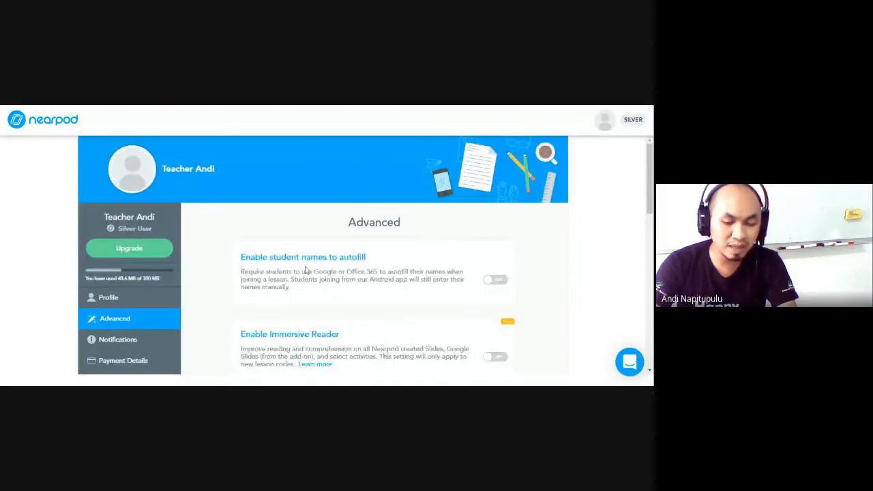
pyautogui.scroll(-6, 305, 270)
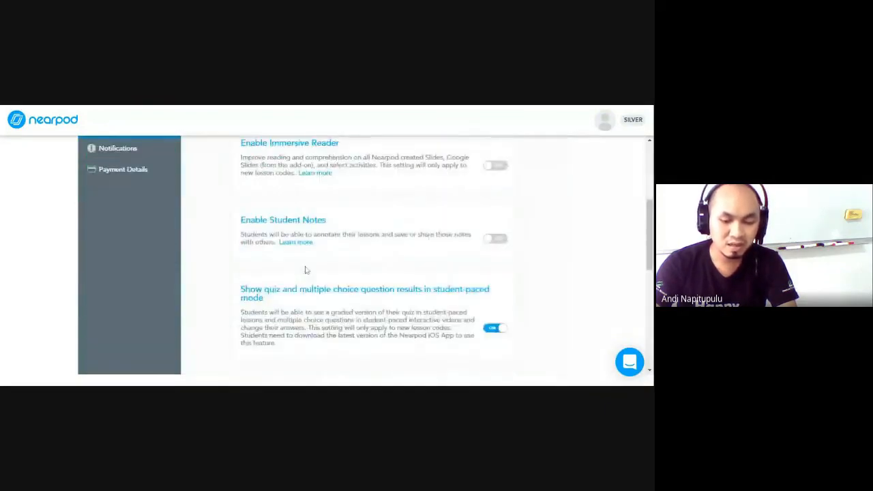
pyautogui.scroll(-2, 305, 270)
pyautogui.scroll(8, 293, 270)
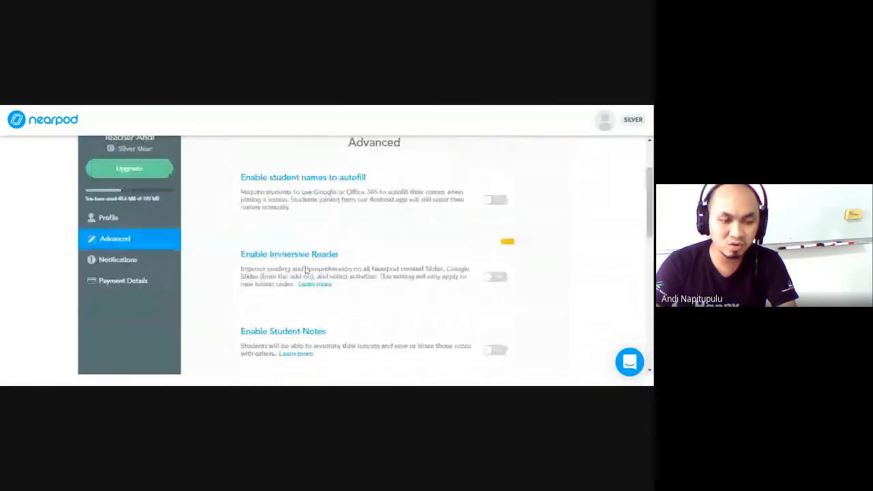
pyautogui.hotkey('alt', 'Left')
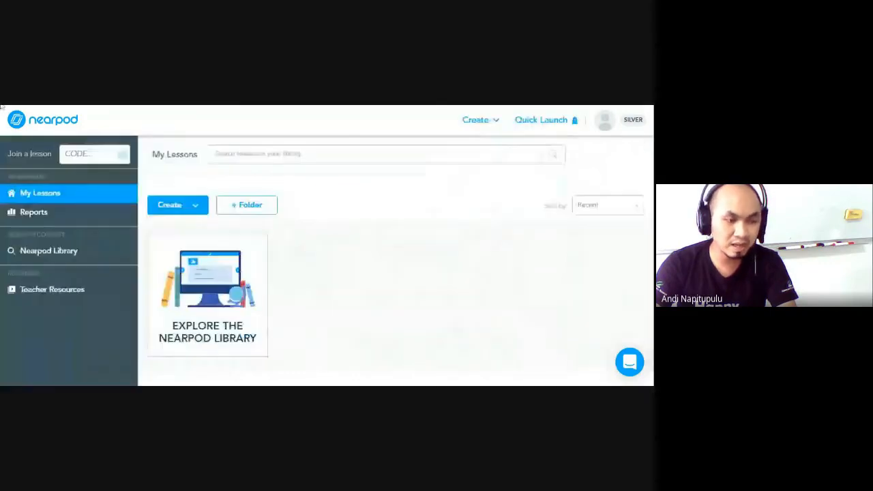
# Launch the English 12 lesson in Student-Paced mode, continuing without enabling Collaborate Boards, to get its join code.
pyautogui.moveTo(382, 259)
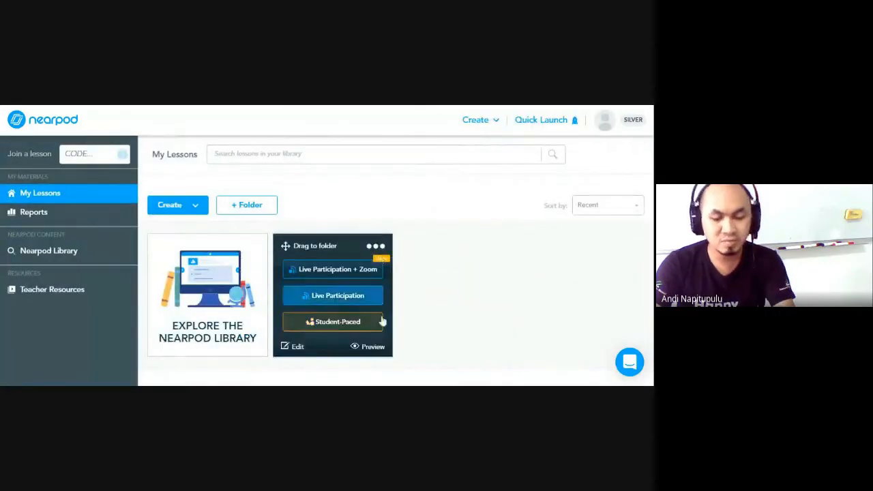
pyautogui.click(347, 323)
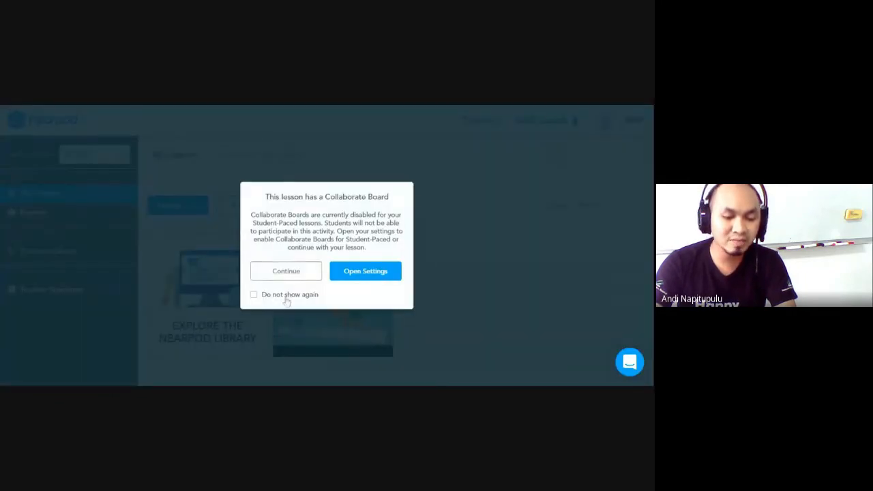
pyautogui.click(291, 271)
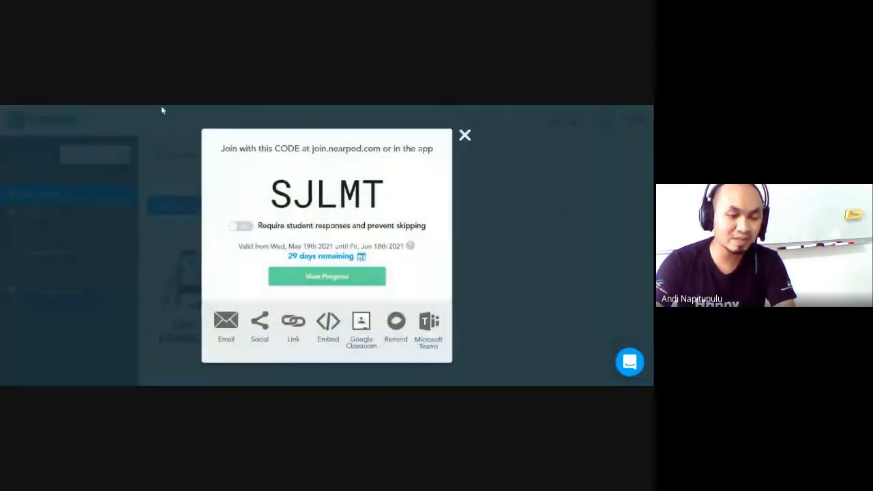